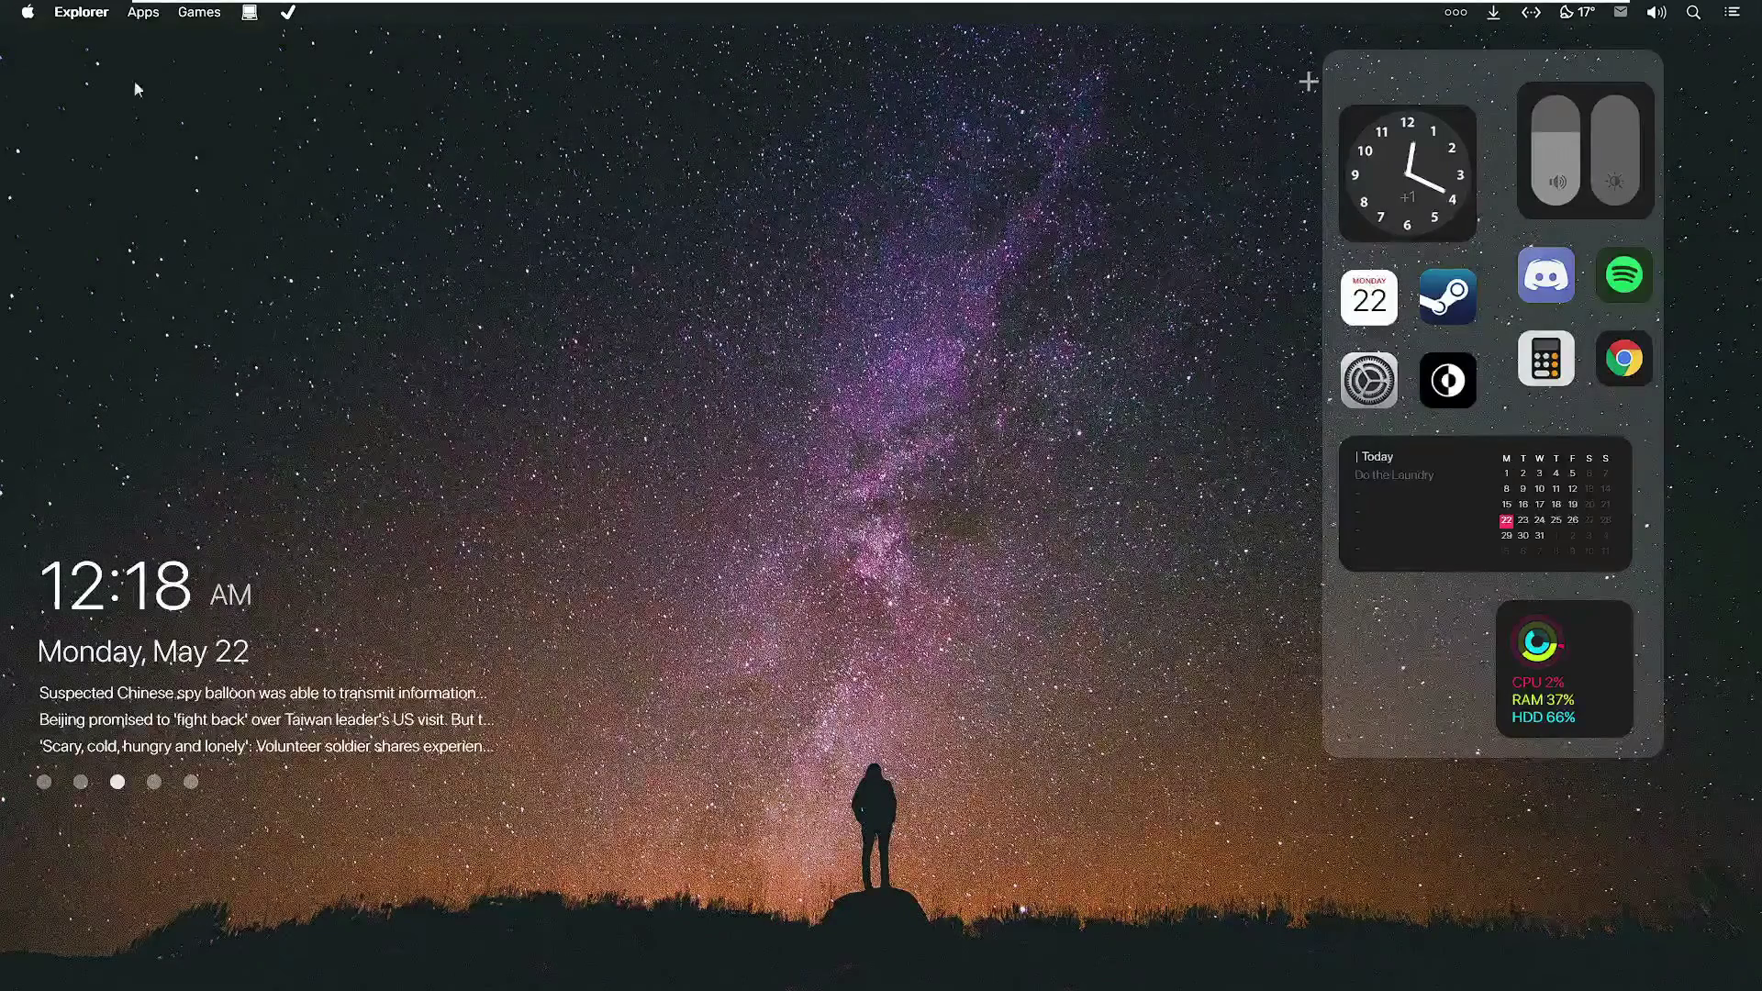
pyautogui.click(29, 17)
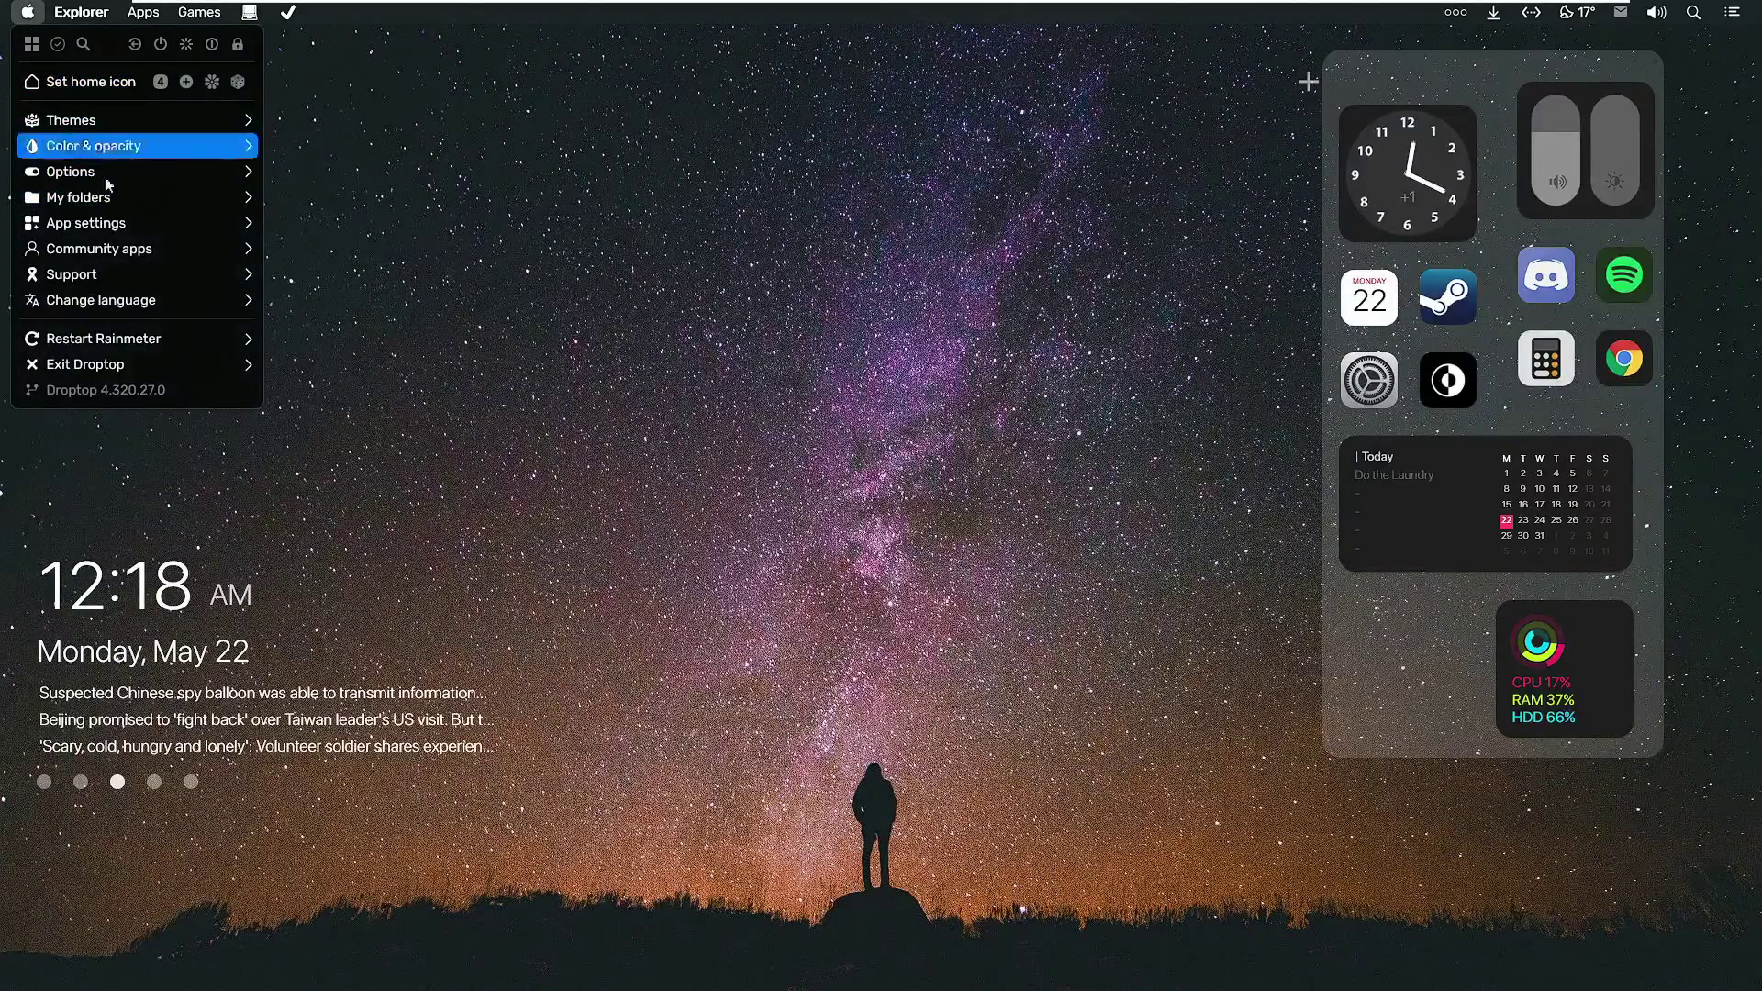
pyautogui.click(158, 119)
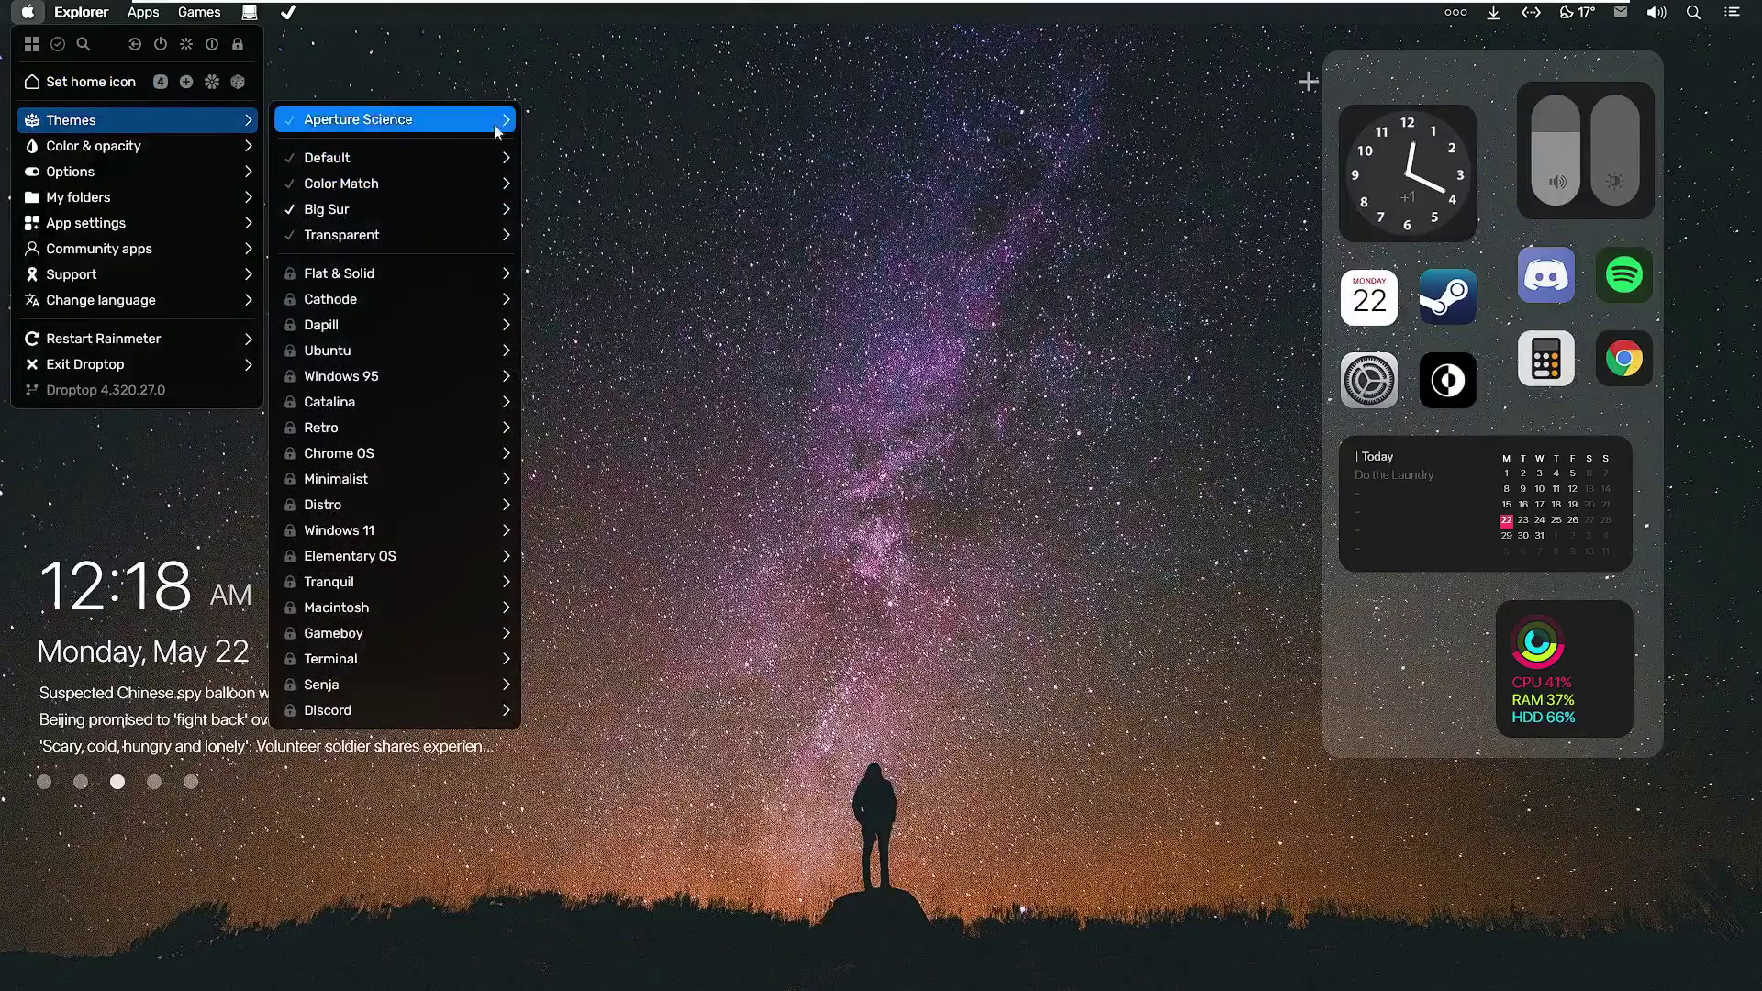
pyautogui.click(735, 163)
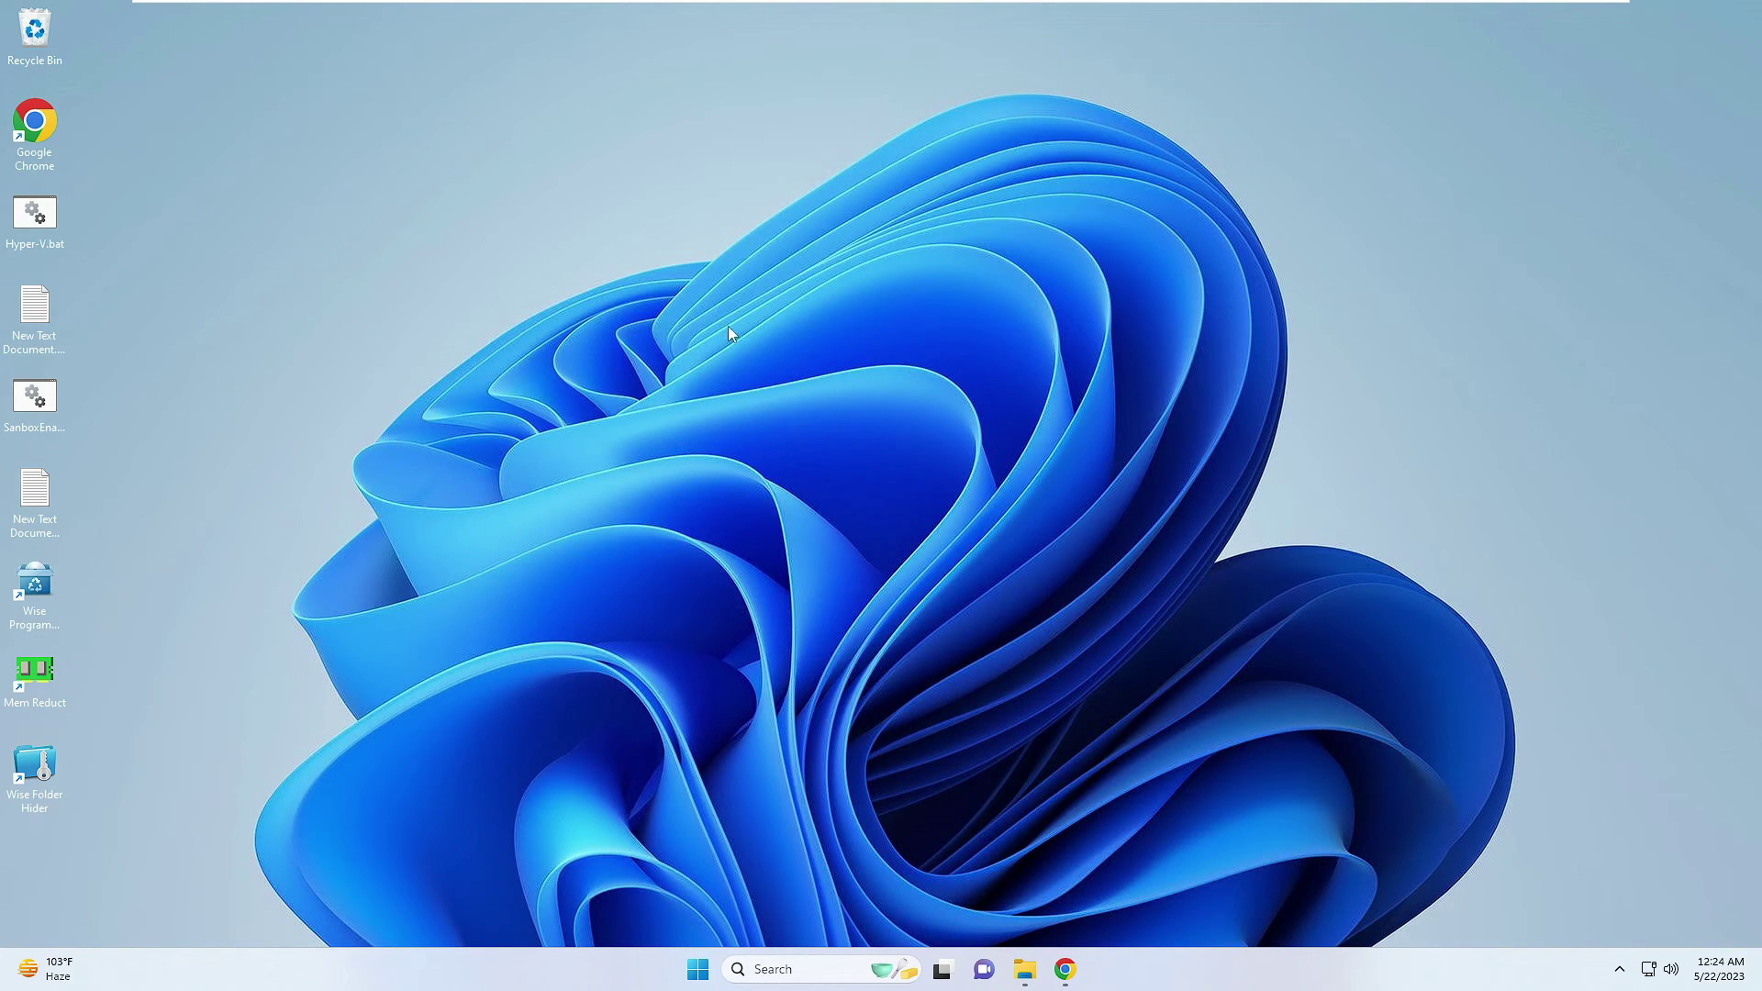
# Hide all desktop icons.
pyautogui.rightClick(700, 367)
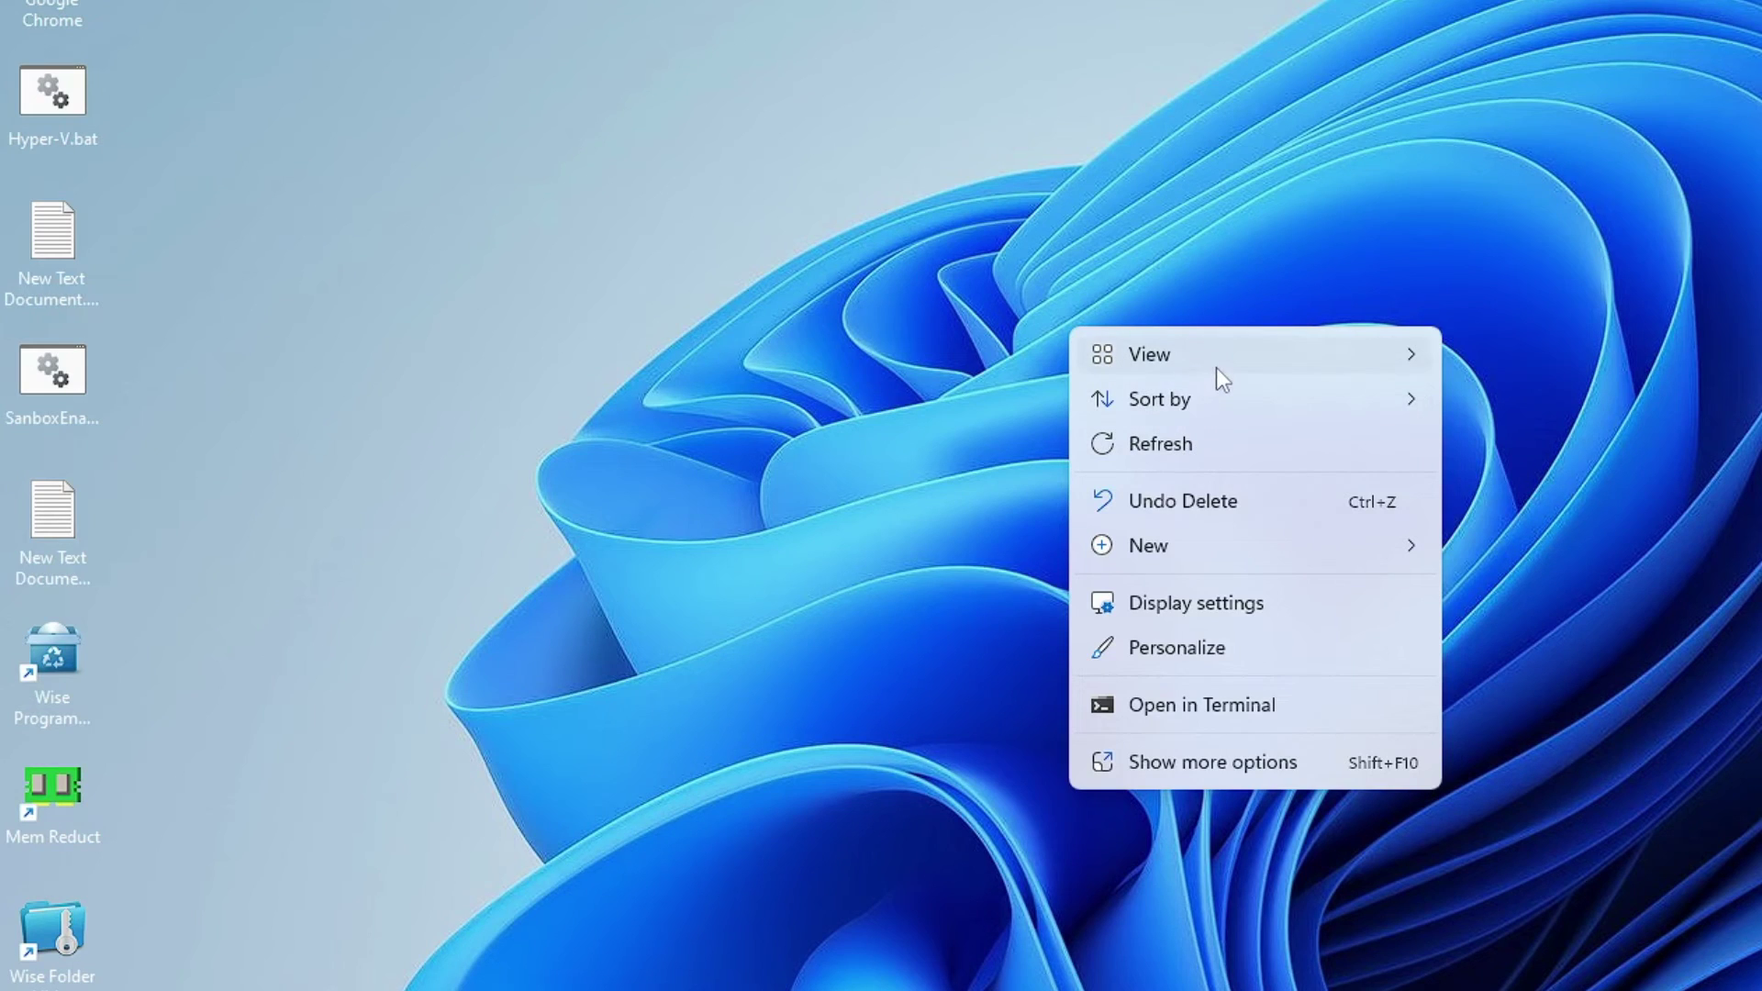
pyautogui.moveTo(1215, 367)
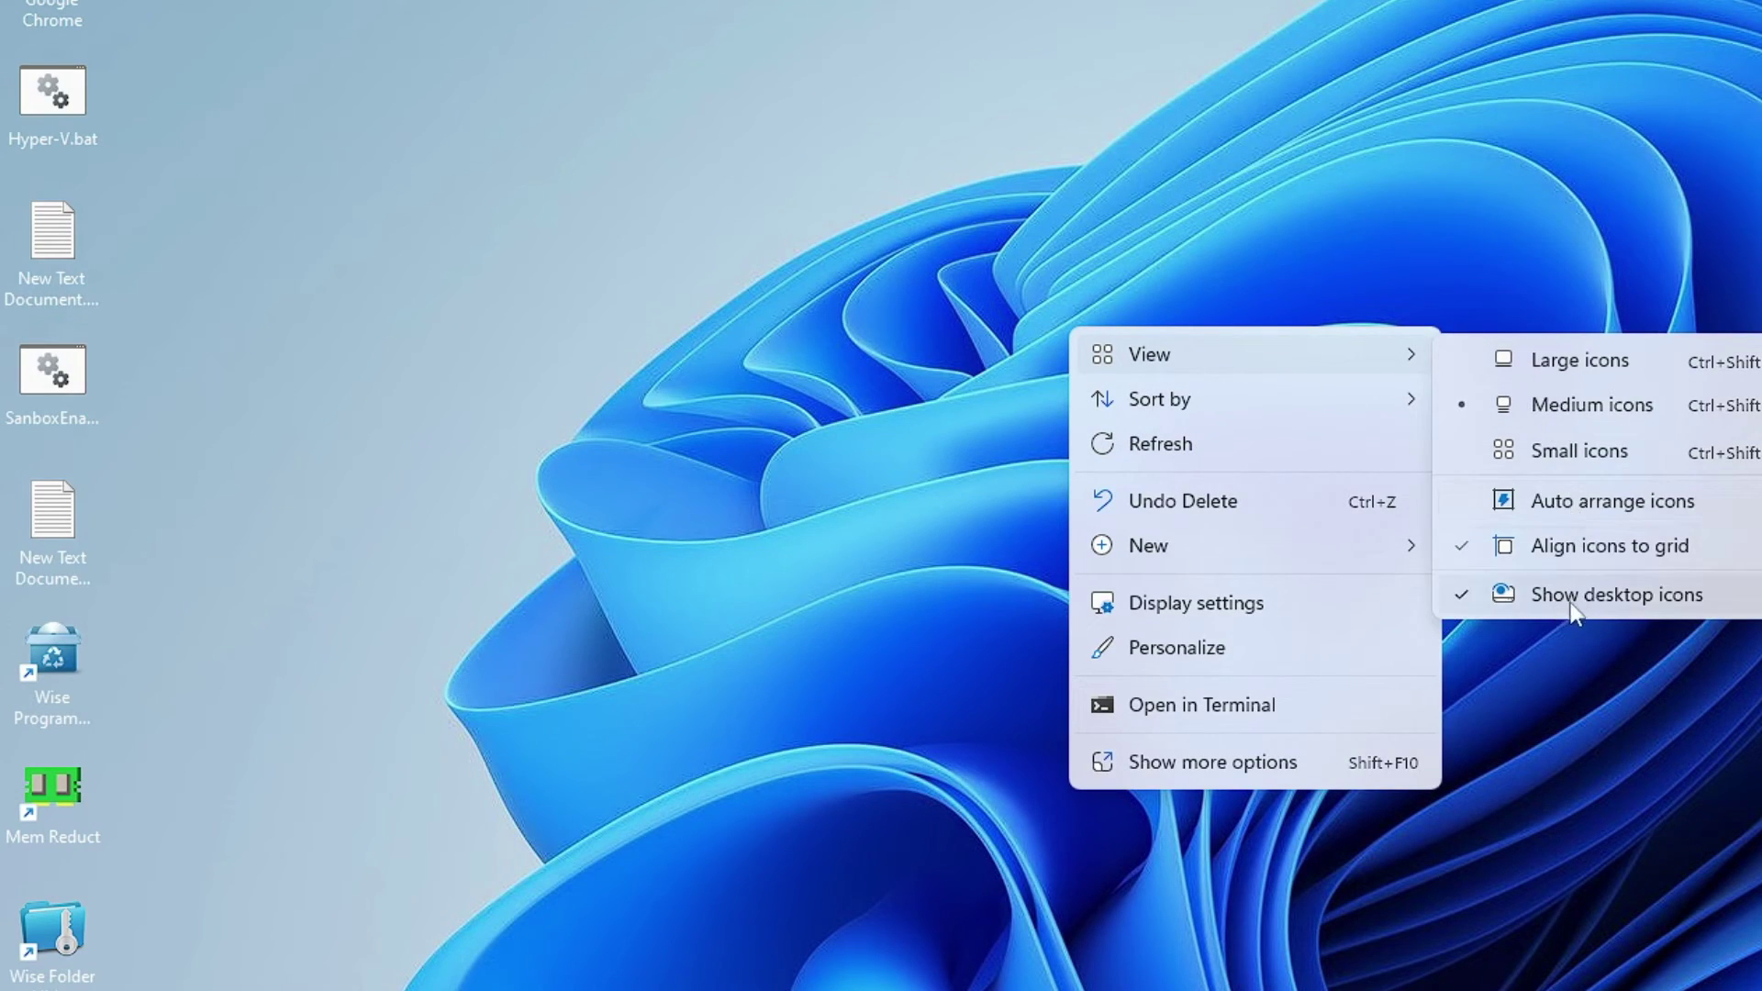
pyautogui.click(1612, 608)
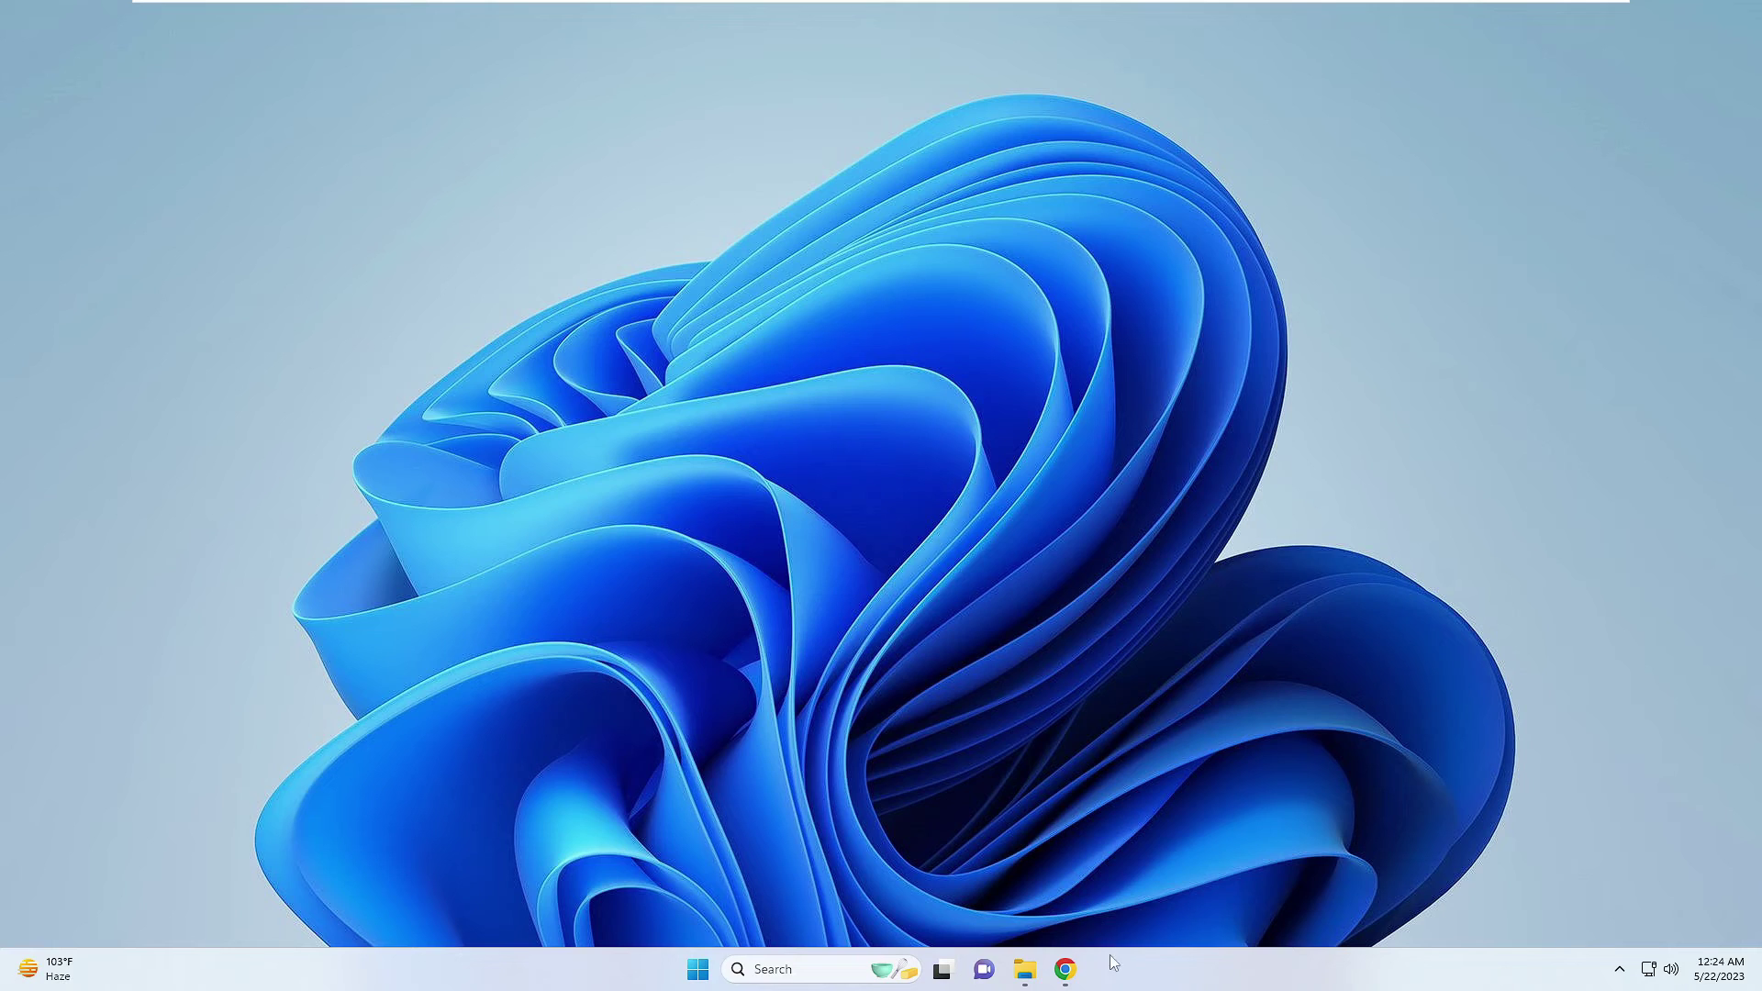
# Turn on automatic hiding of the taskbar in the taskbar behaviors and close the settings.
pyautogui.rightClick(1124, 973)
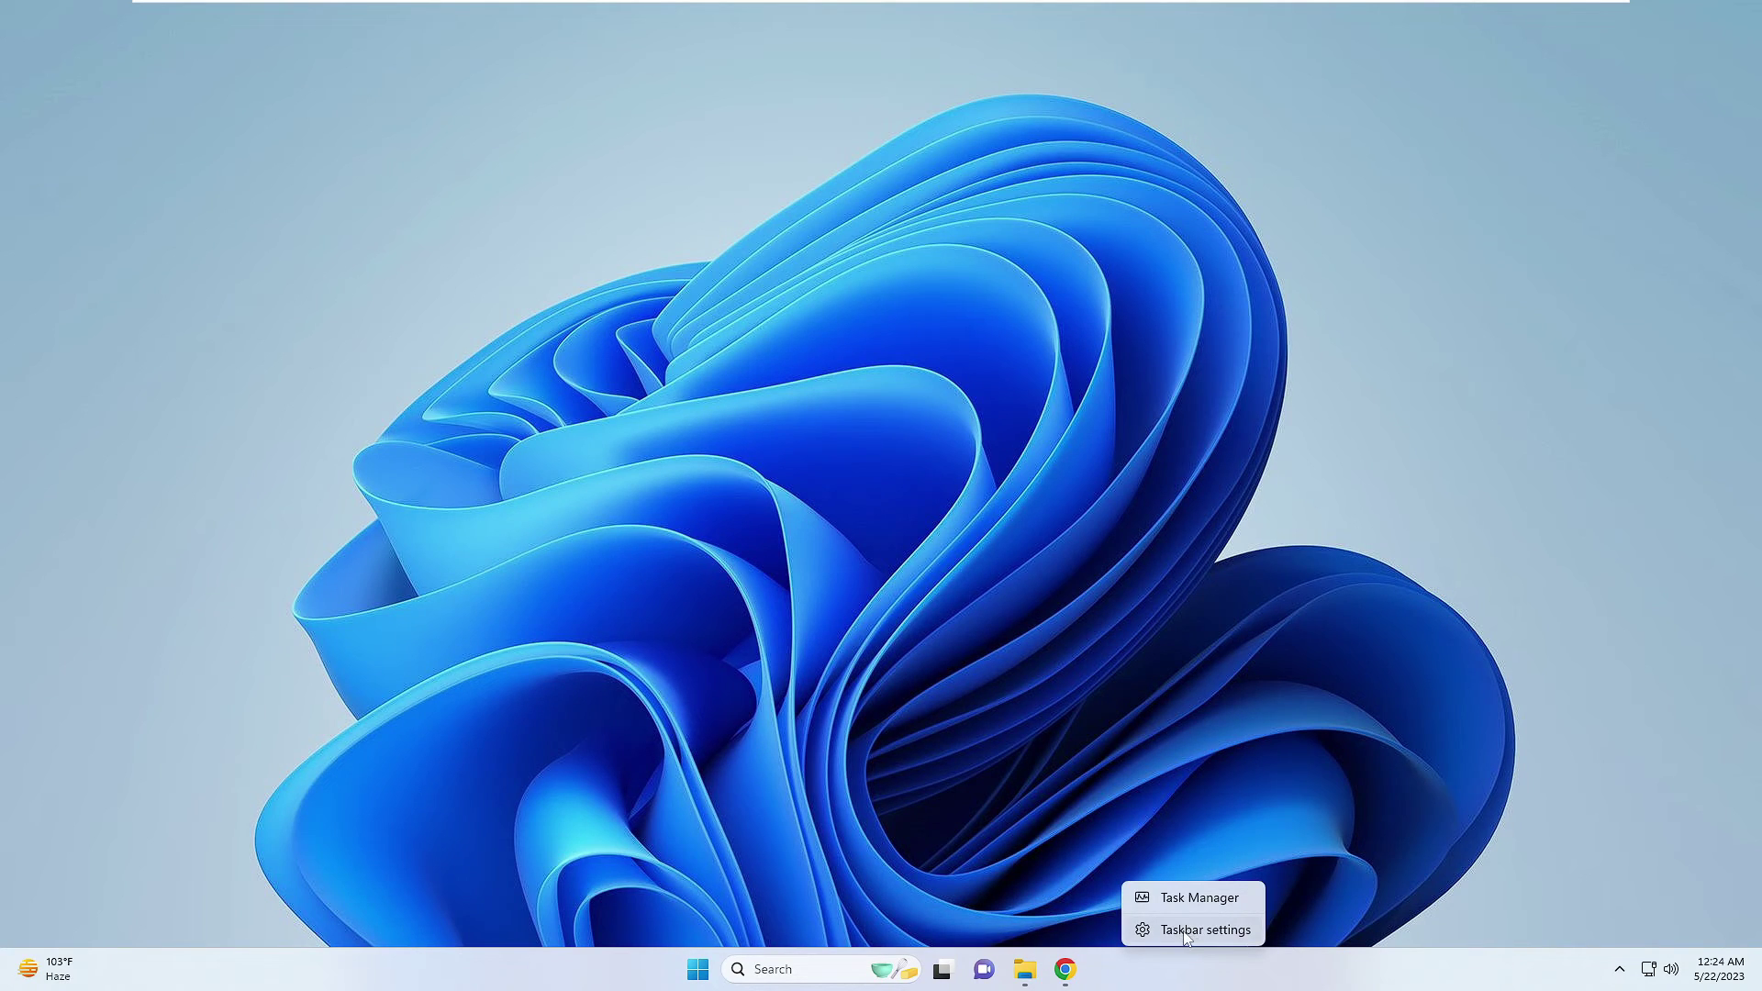
pyautogui.click(1188, 933)
pyautogui.scroll(-5, 1034, 762)
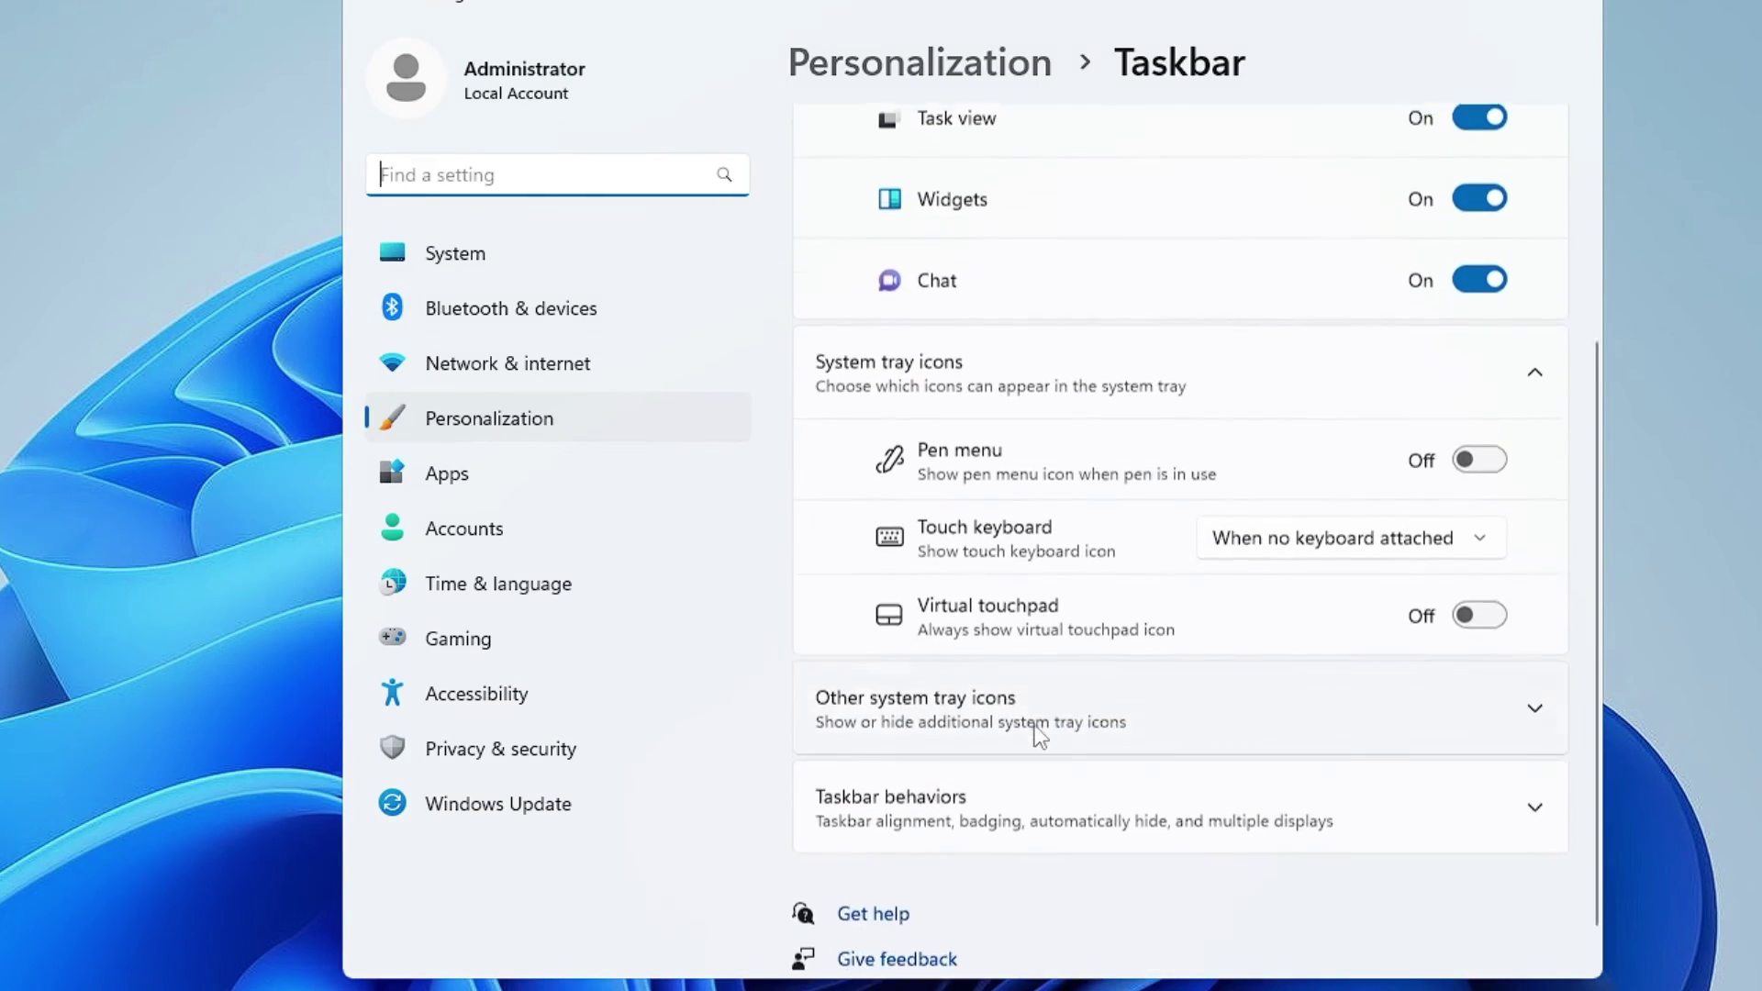
pyautogui.click(952, 783)
pyautogui.scroll(-3, 1059, 819)
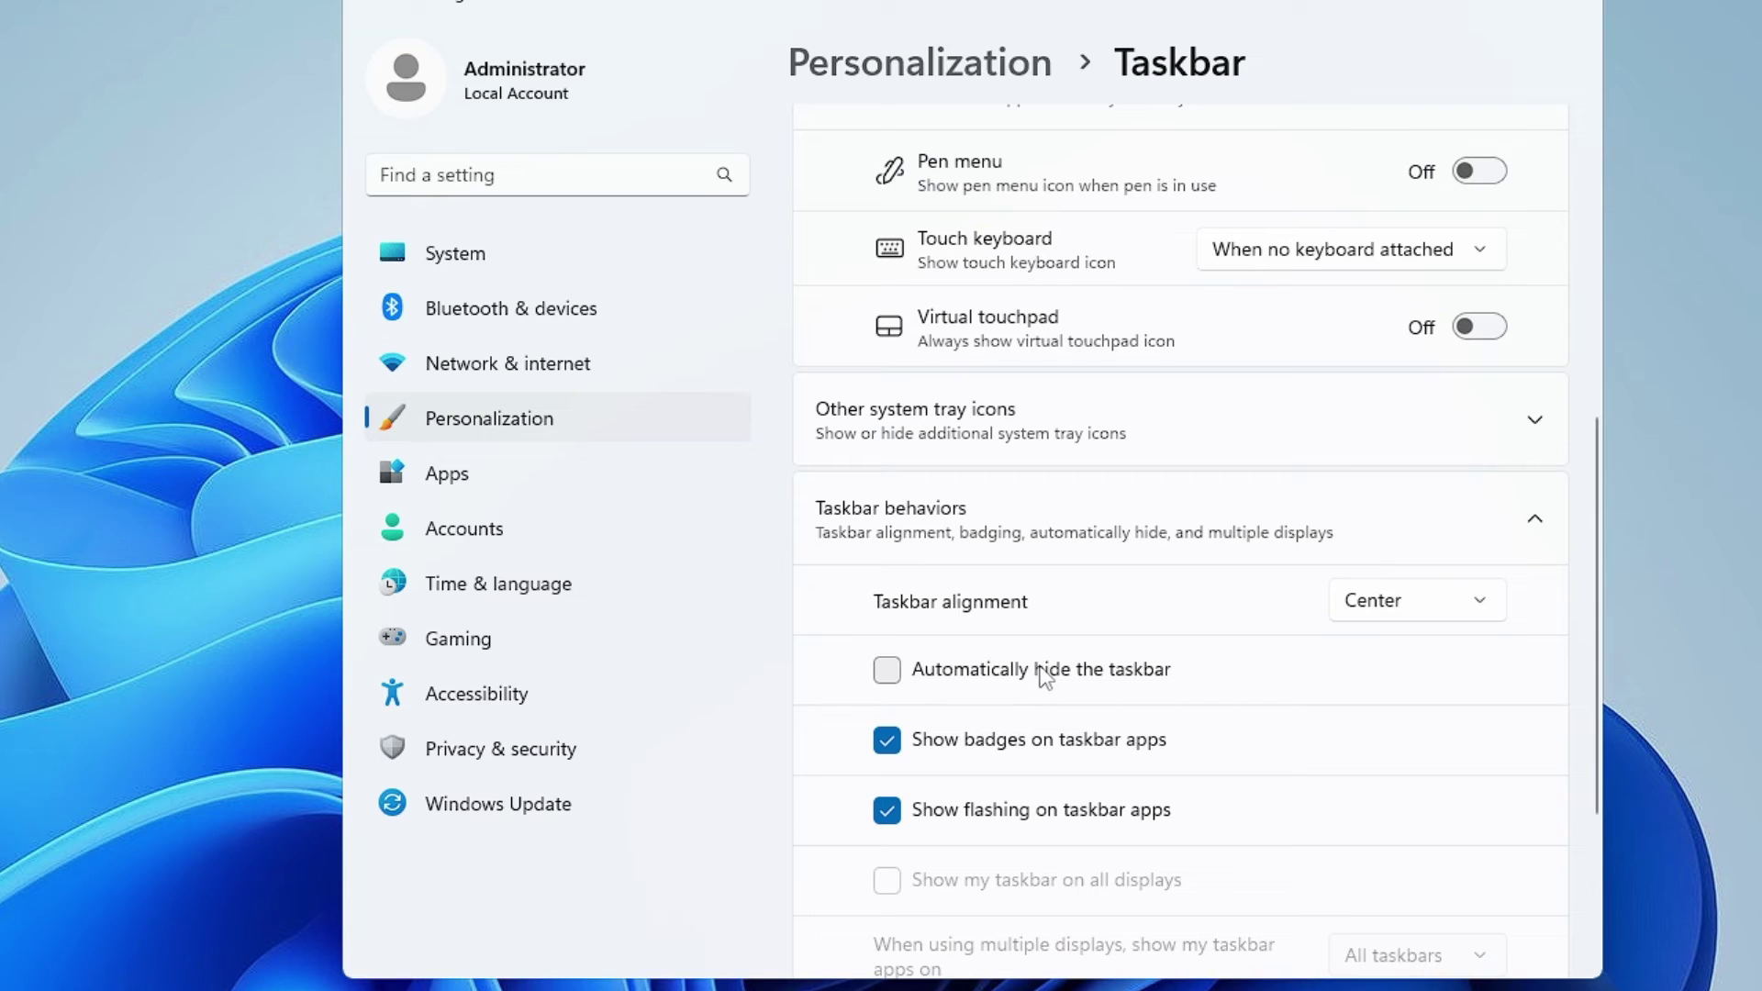
pyautogui.click(886, 670)
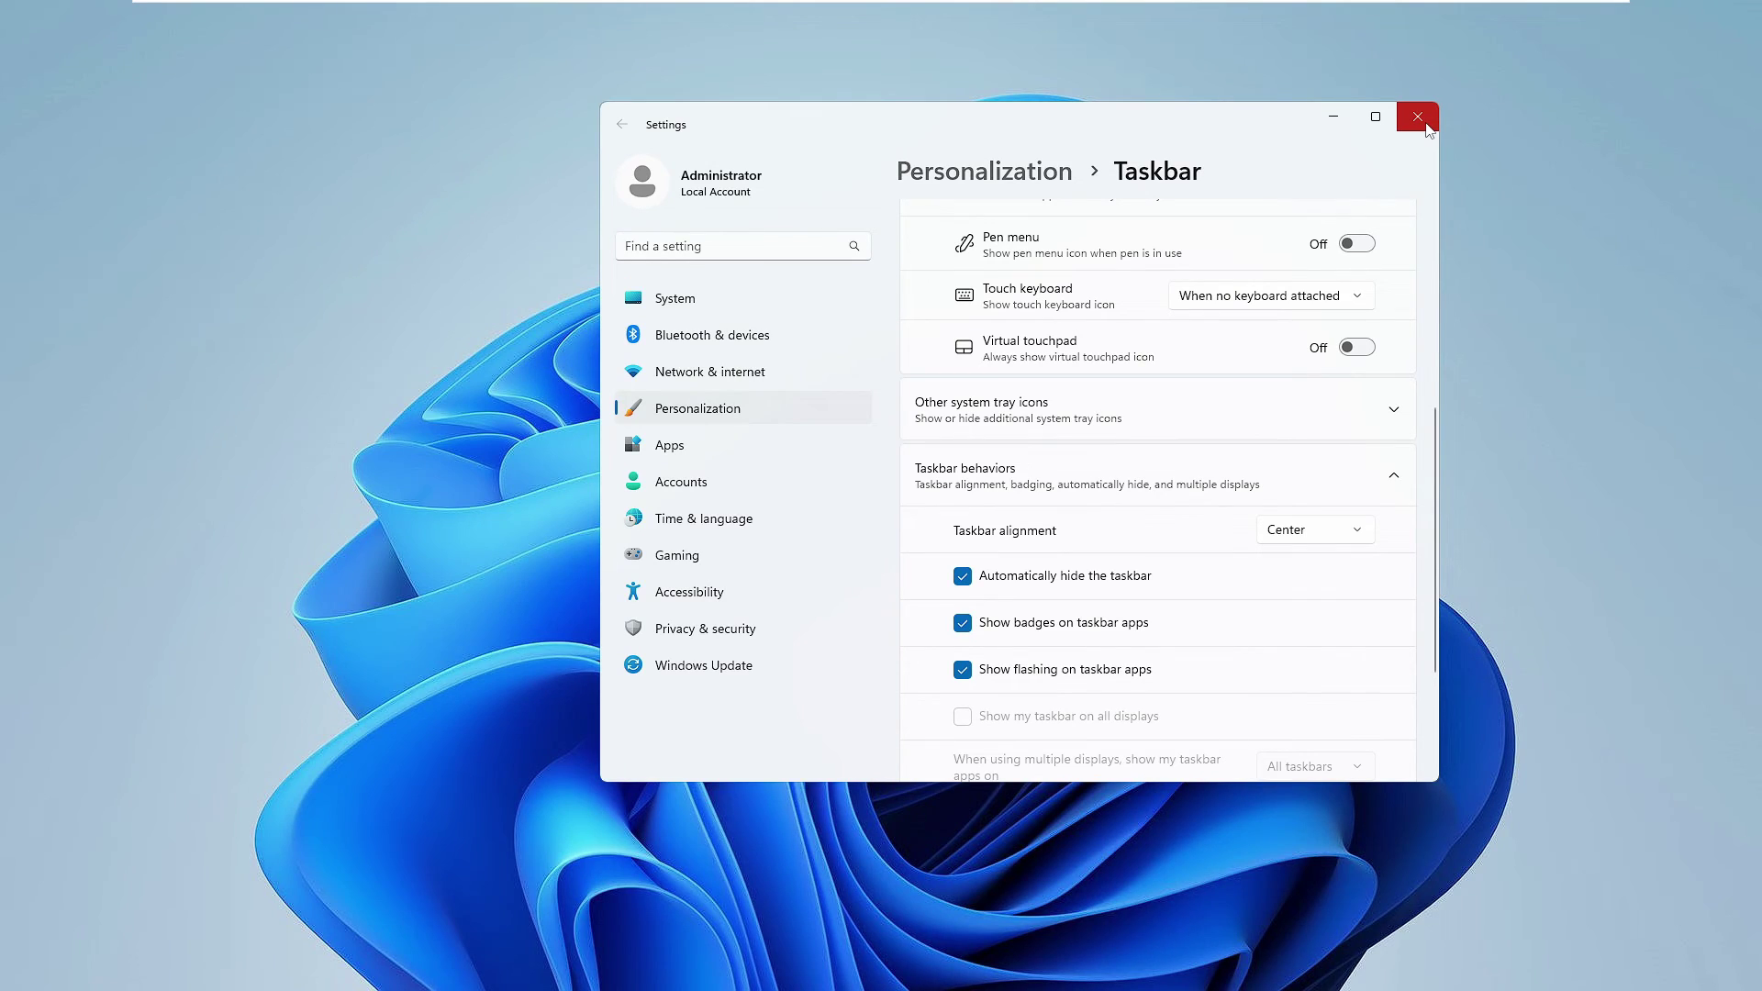
pyautogui.click(1417, 118)
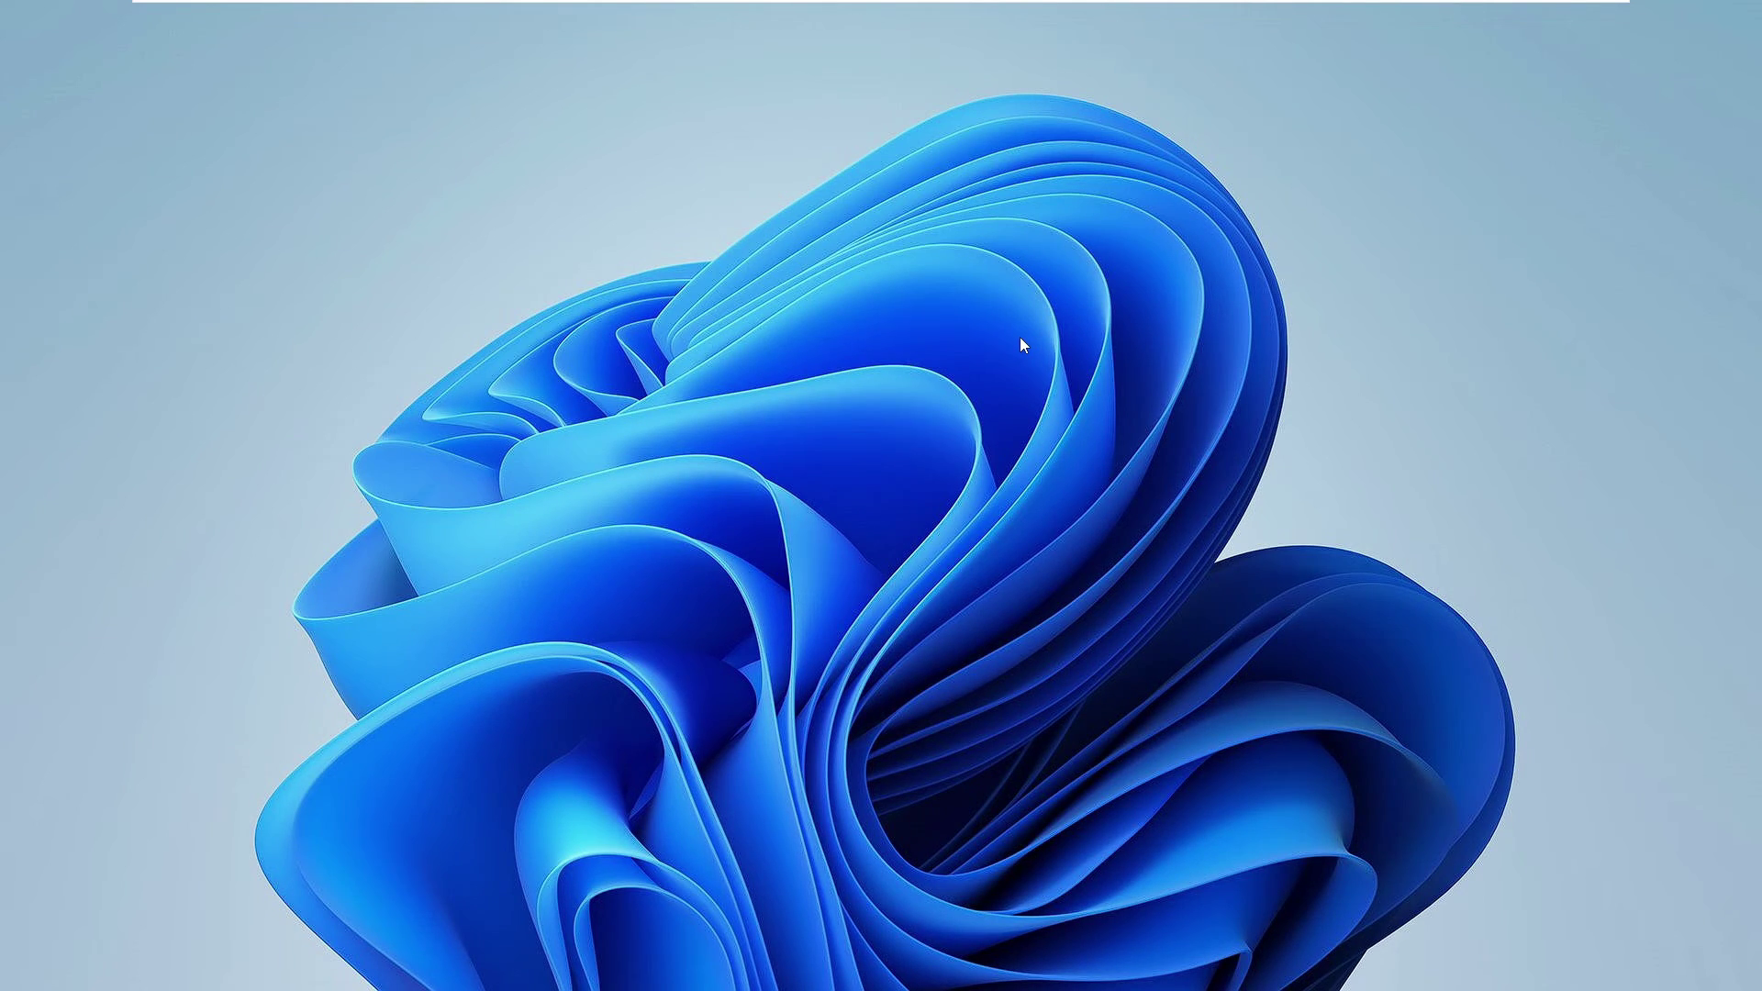
# Set the starry night-sky photo from the Downloads folder as the desktop background and minimize the folder window.
pyautogui.press('super+e')
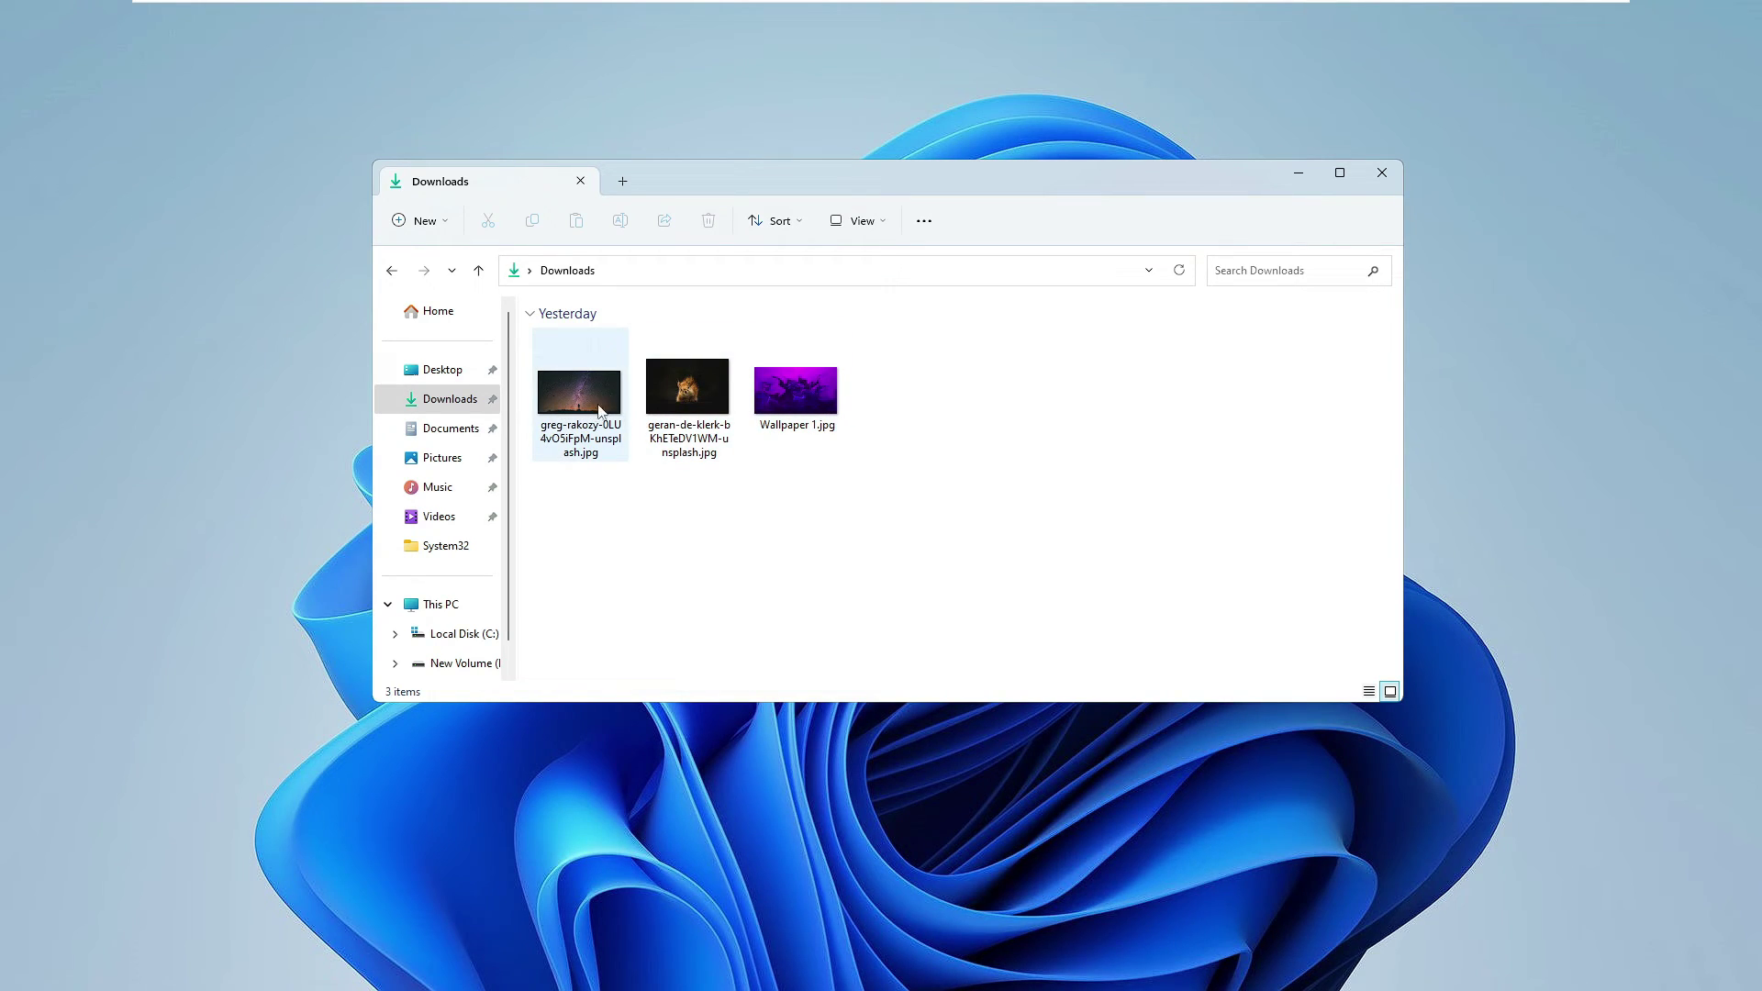
pyautogui.moveTo(600, 400)
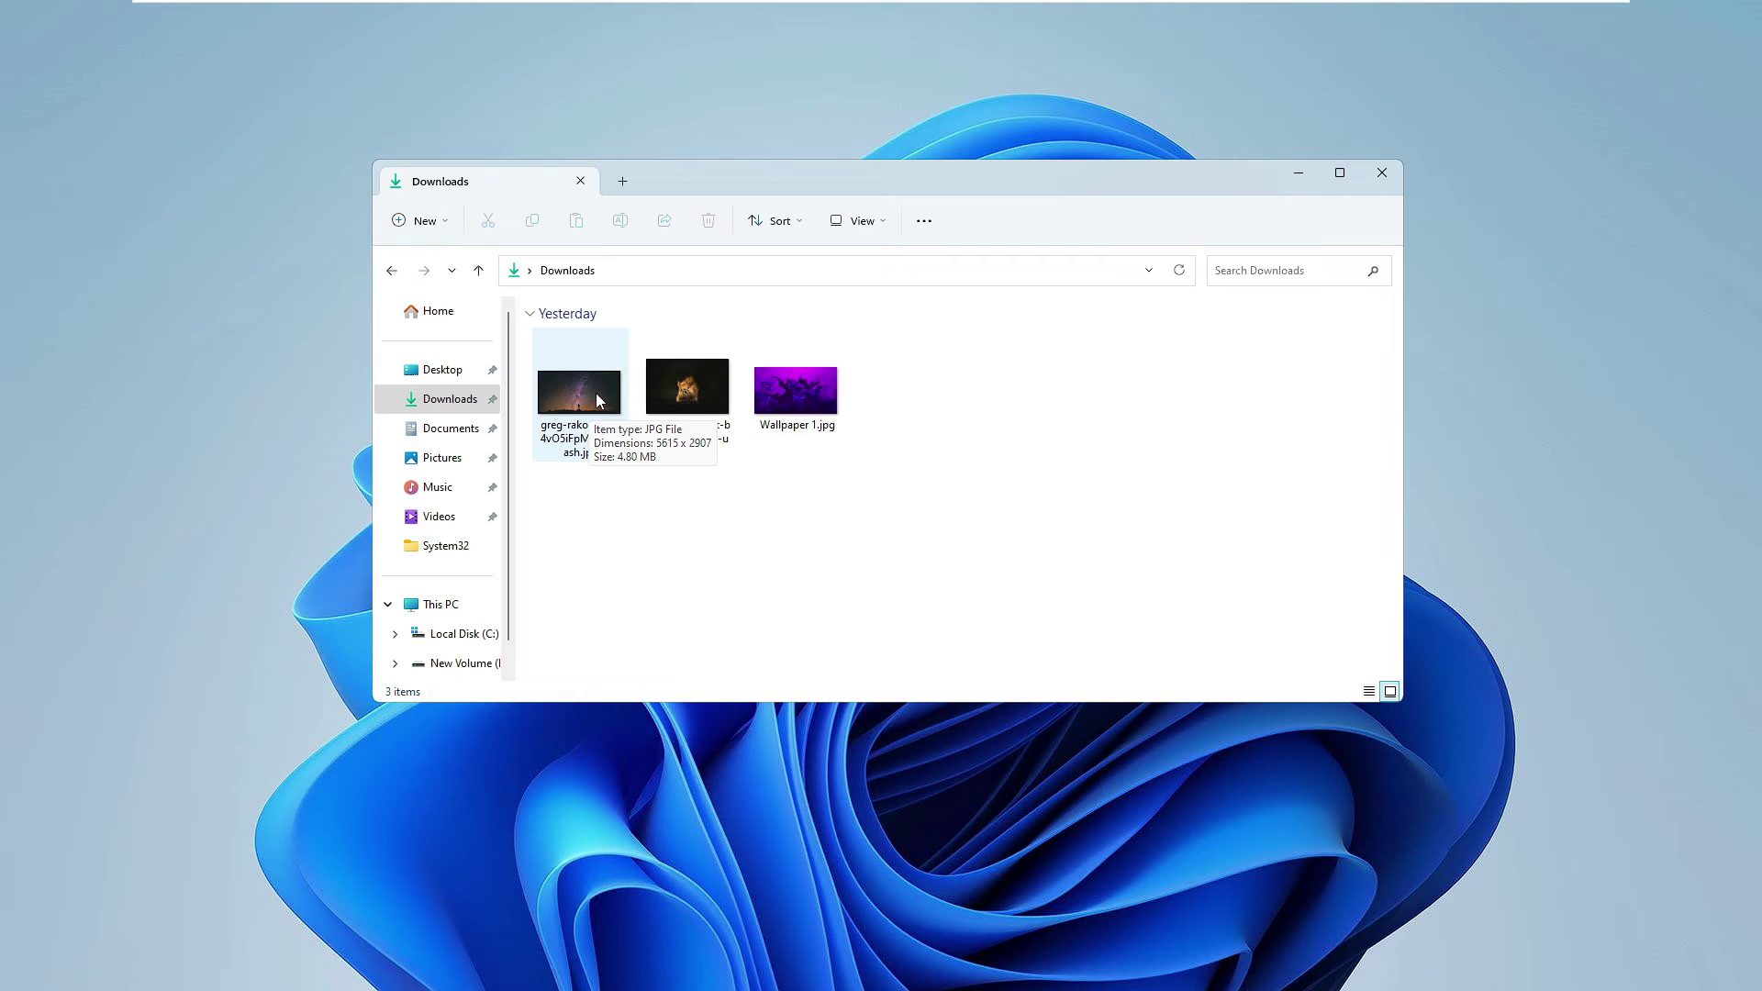
pyautogui.click(598, 401)
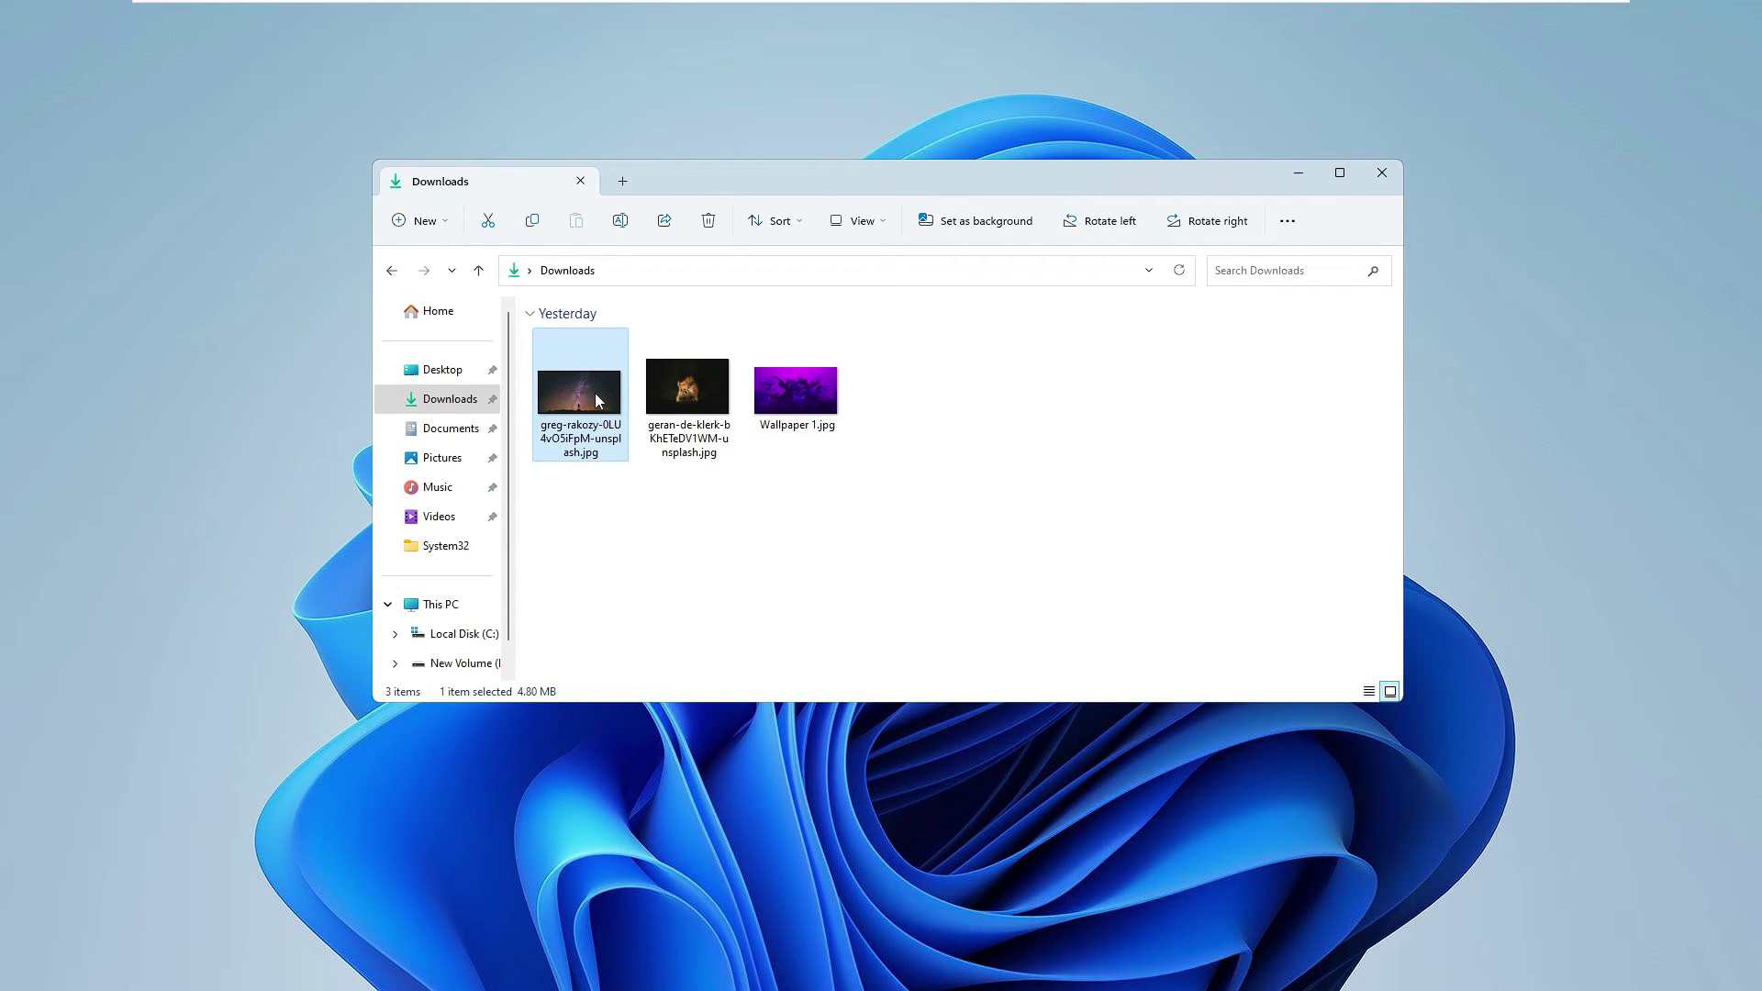
pyautogui.rightClick(599, 400)
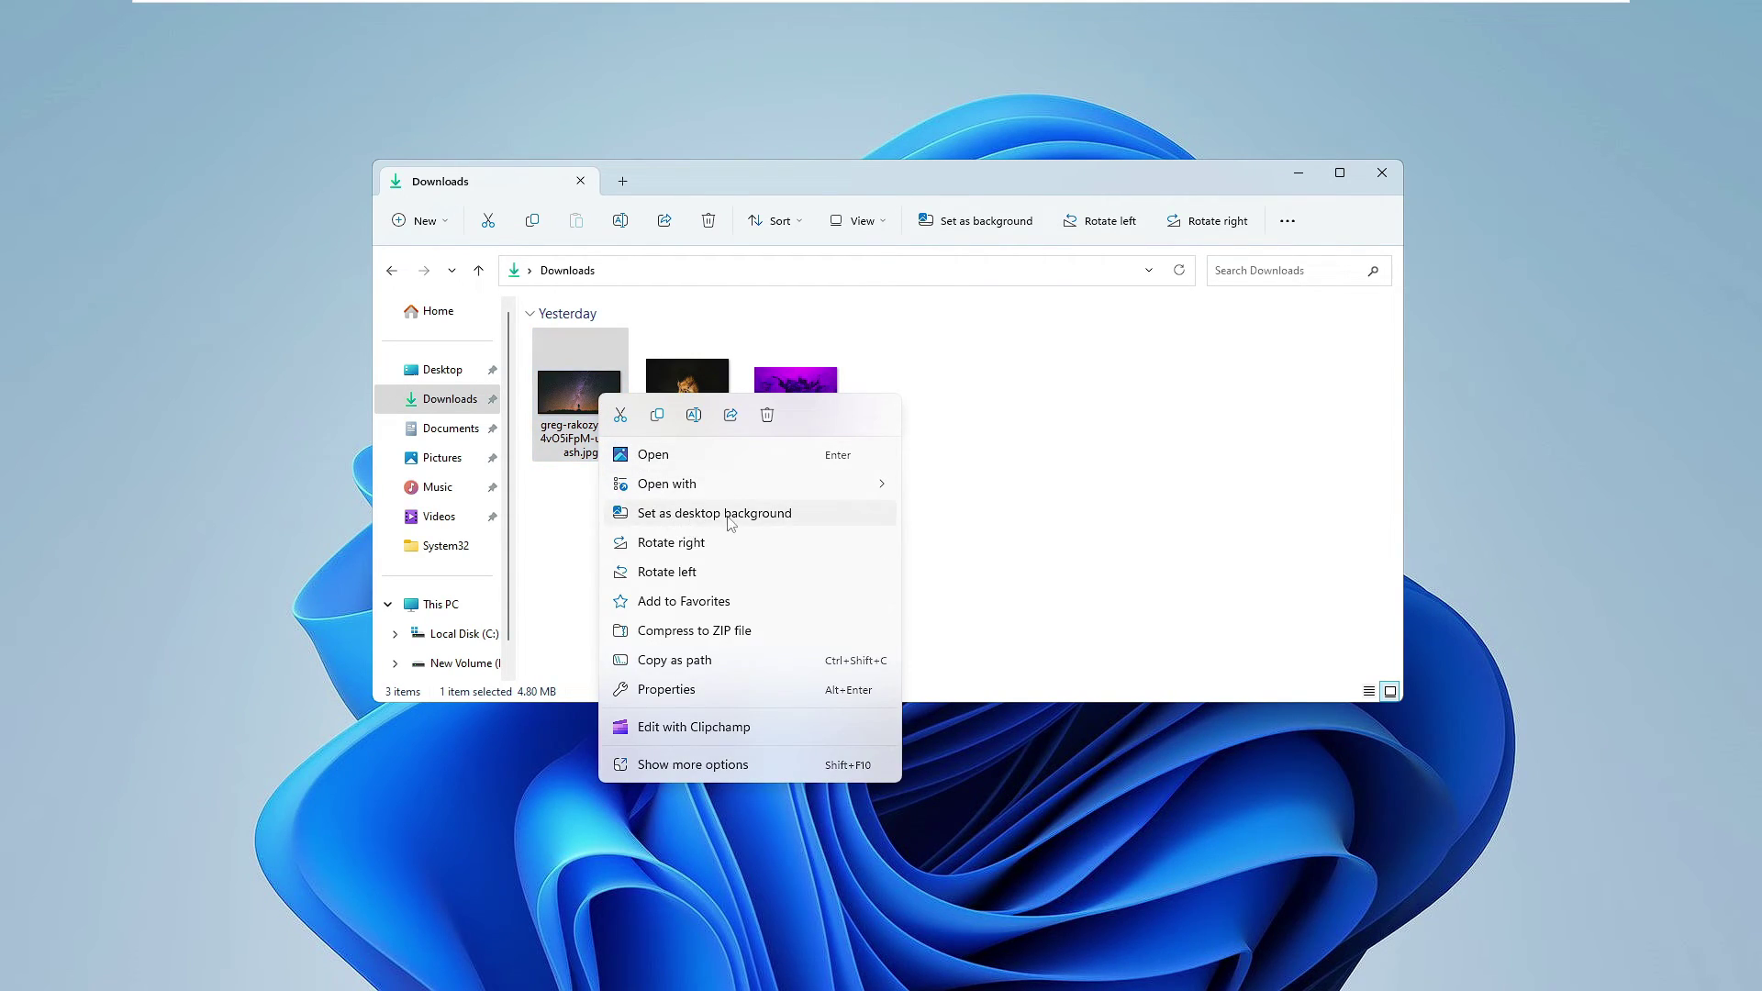
pyautogui.click(760, 520)
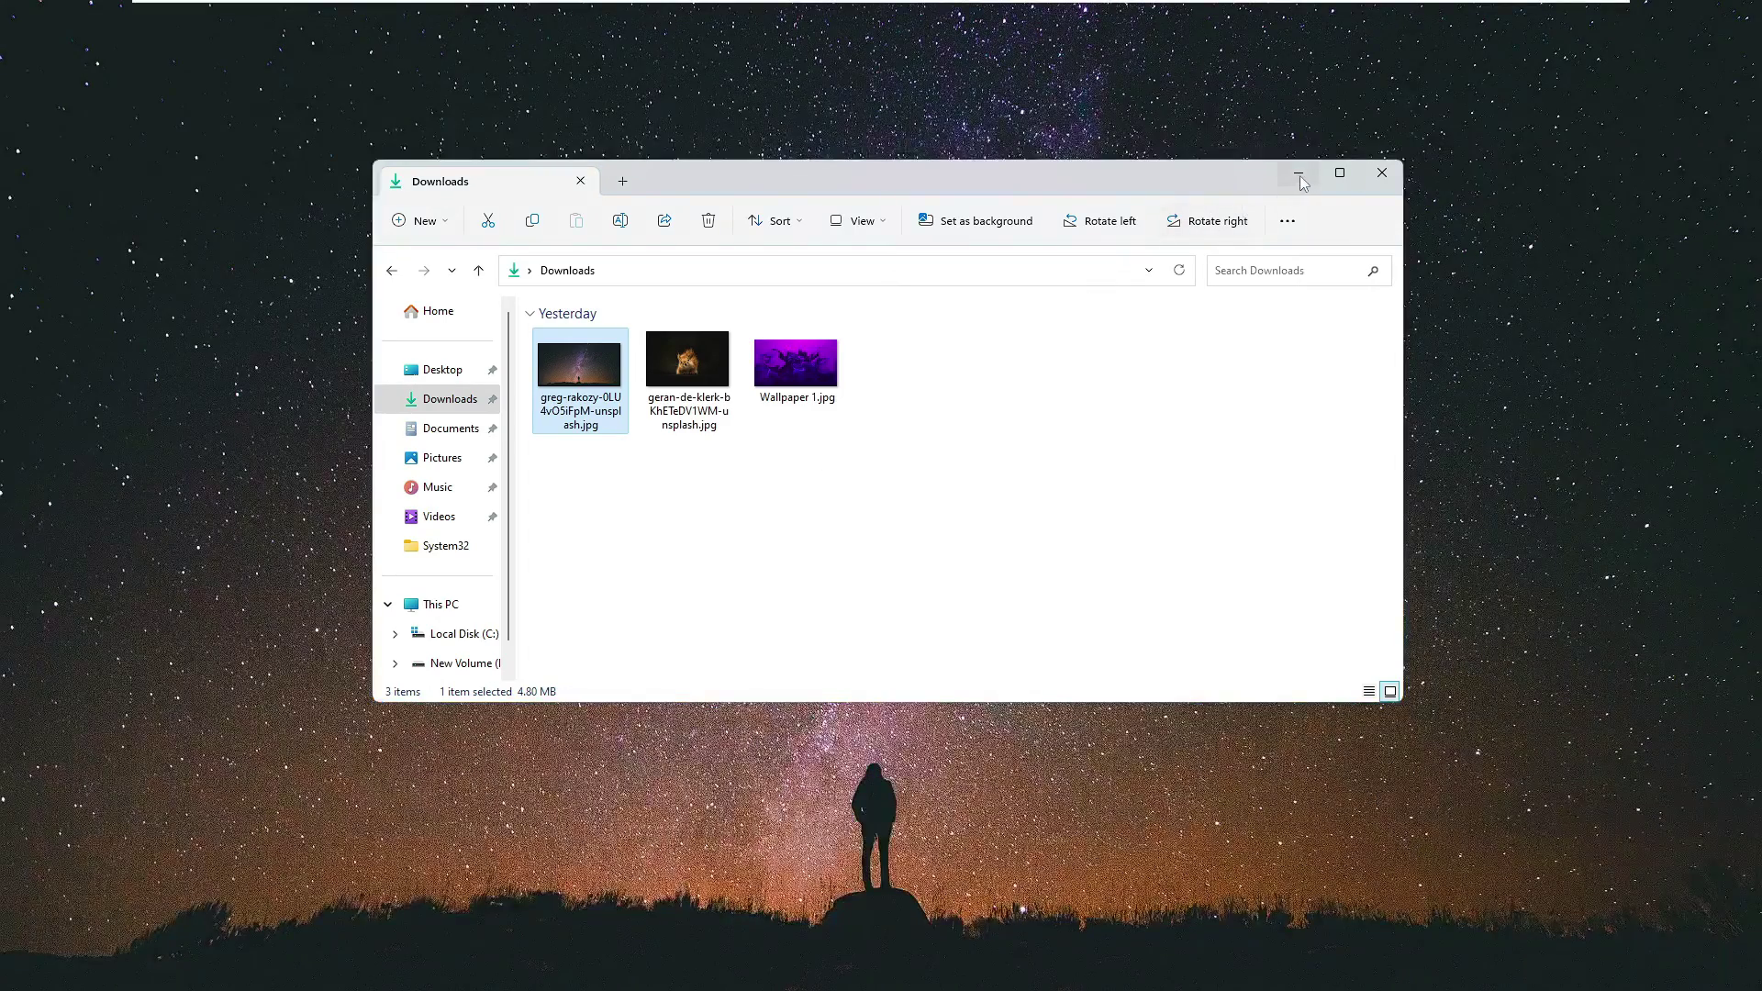
pyautogui.click(1284, 177)
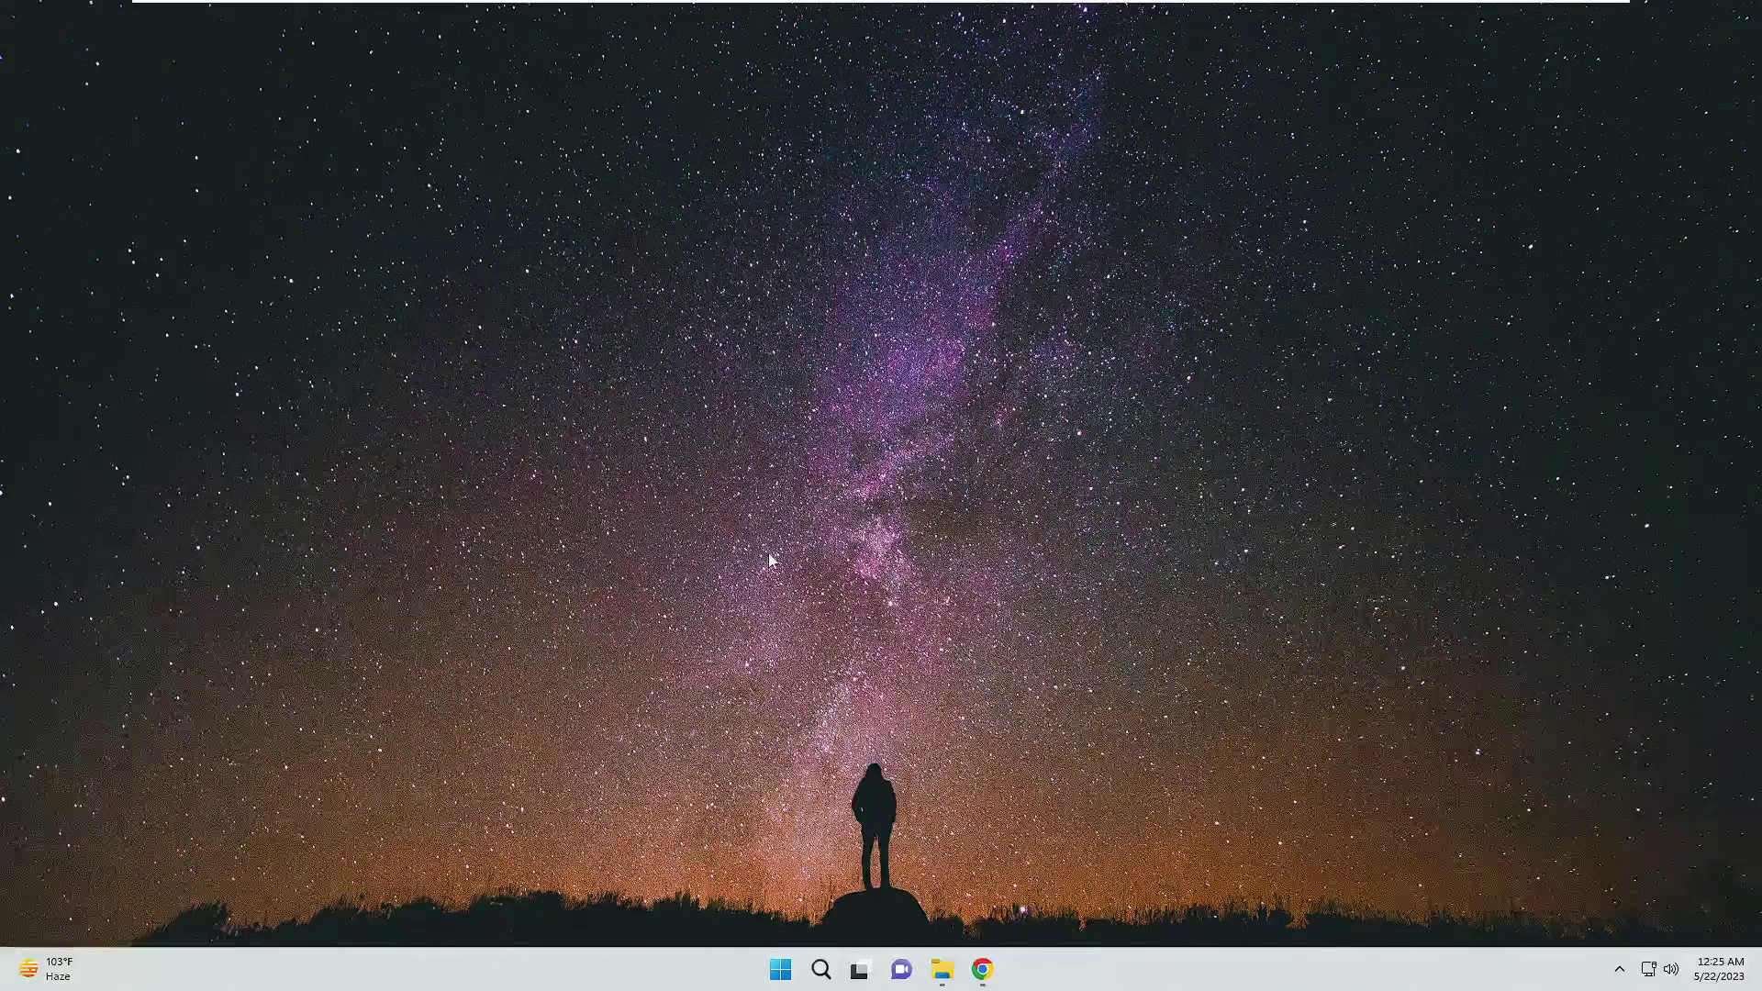
# Switch to Chrome and download the Rainmeter 4.5.17 release installer.
pyautogui.click(981, 969)
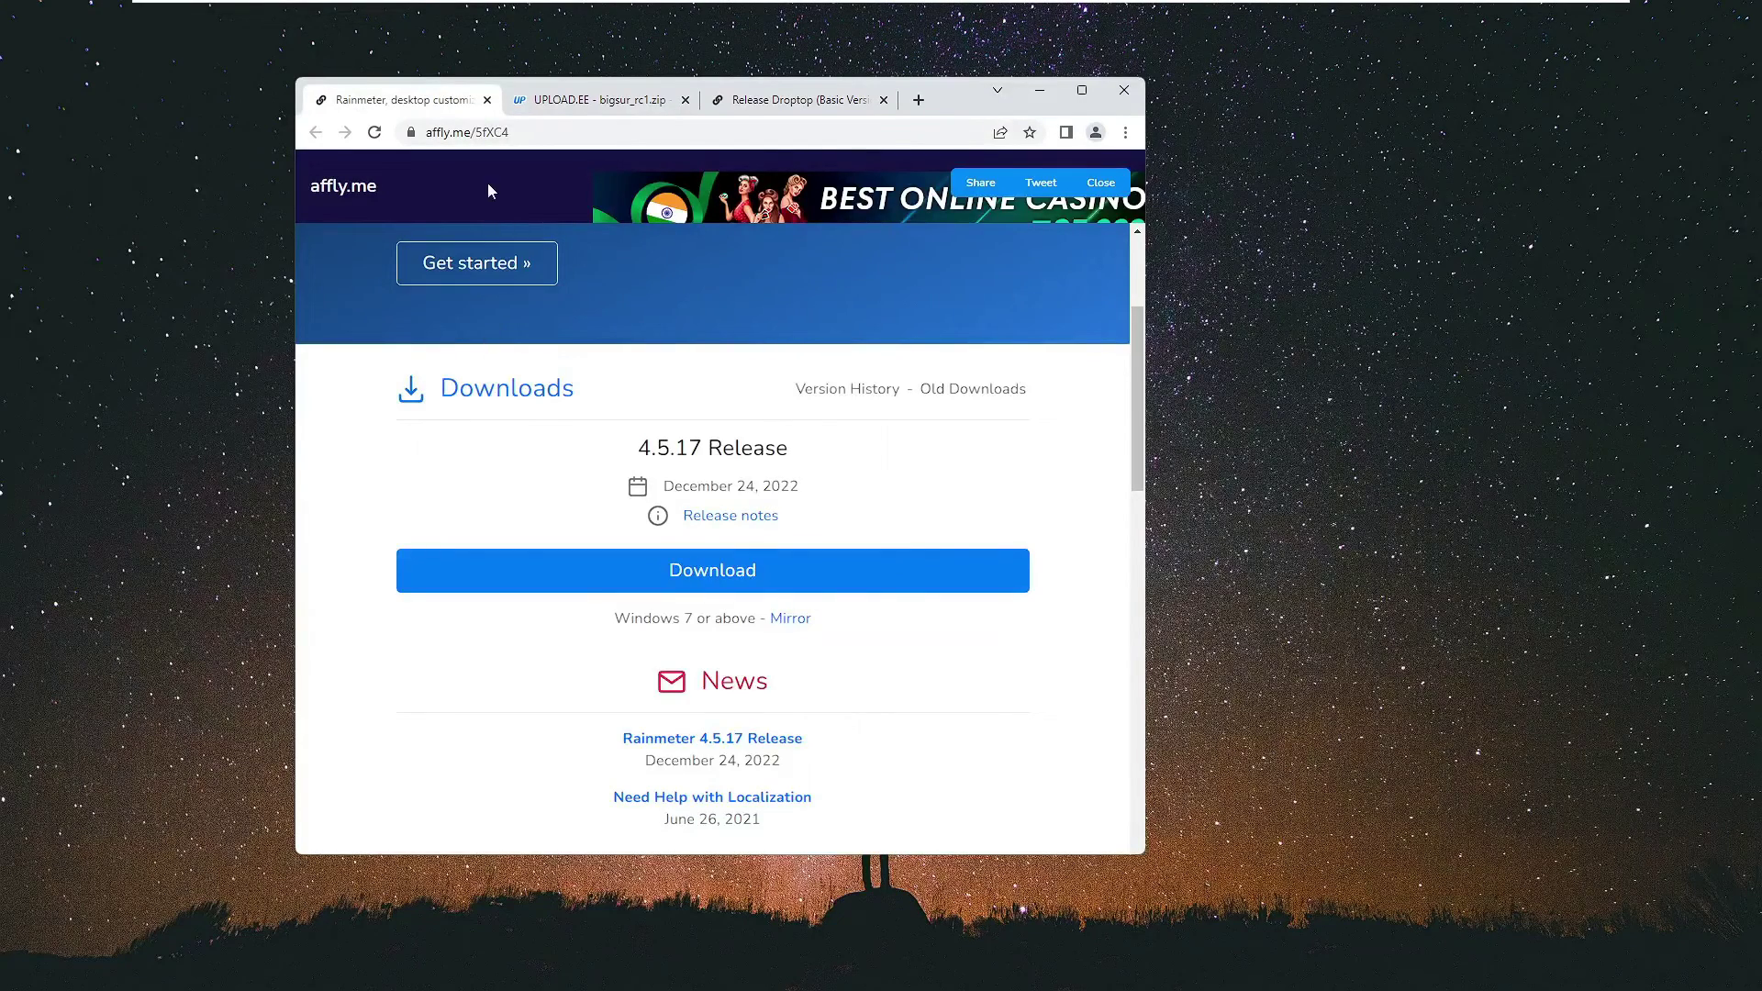
pyautogui.scroll(2, 589, 438)
pyautogui.scroll(-2, 595, 447)
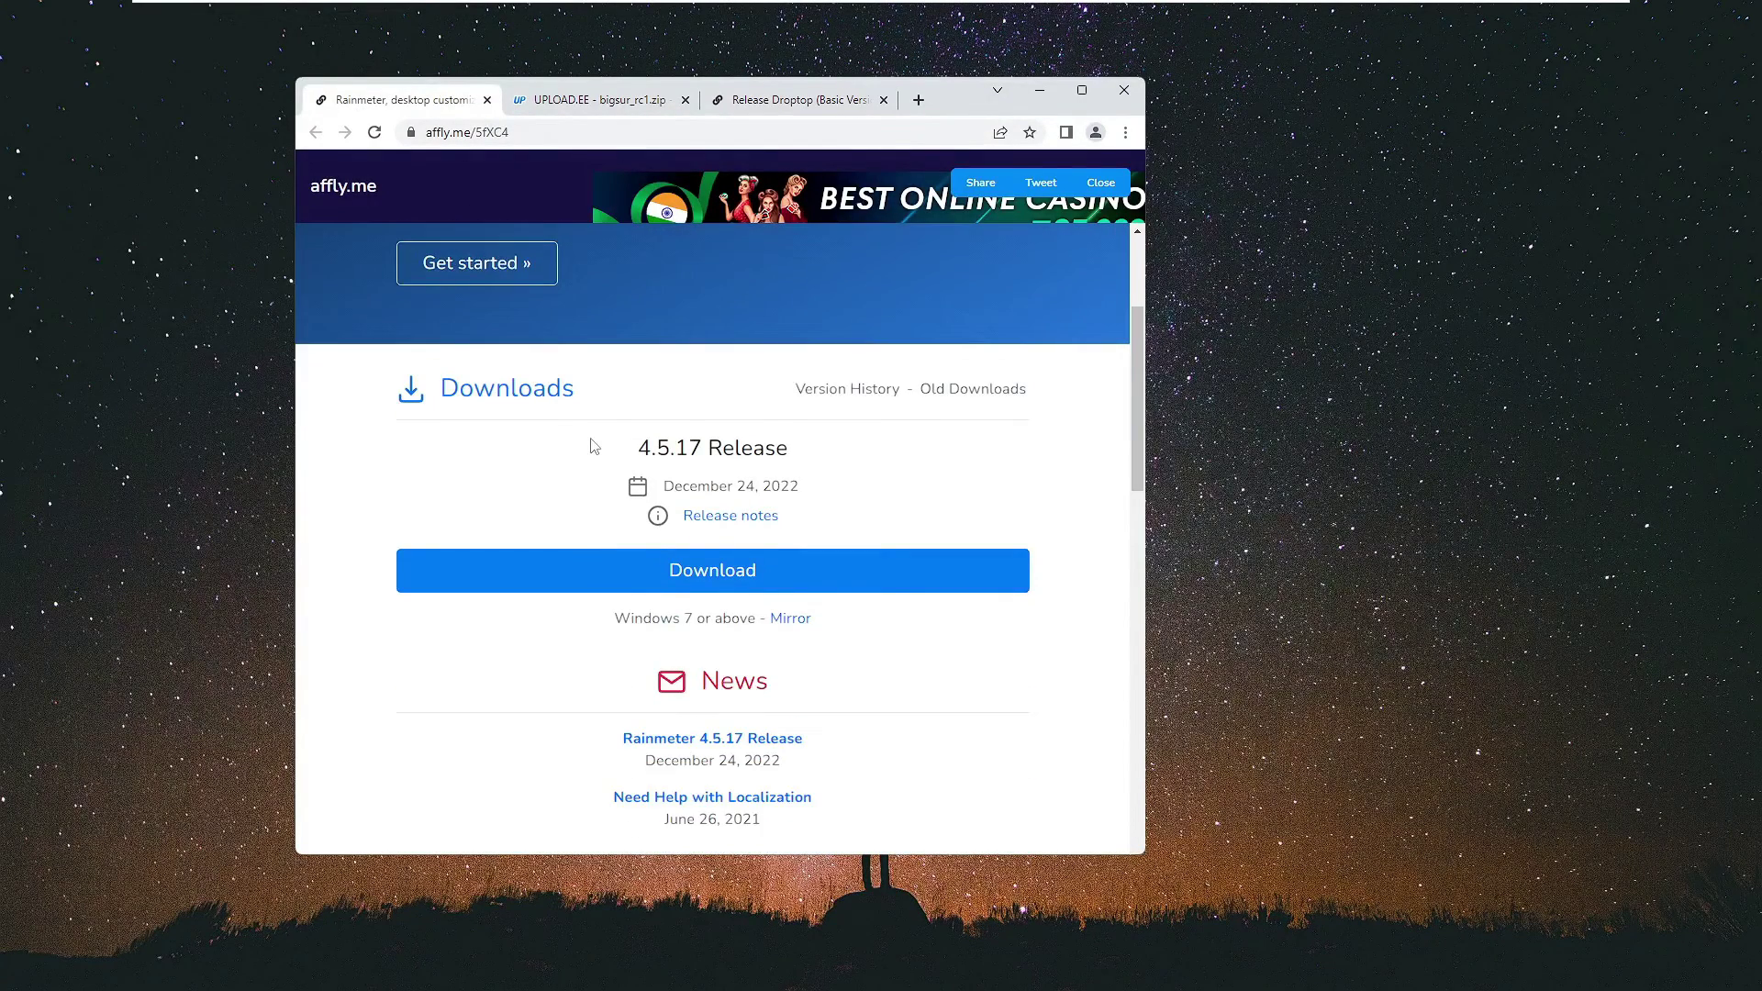
pyautogui.click(699, 574)
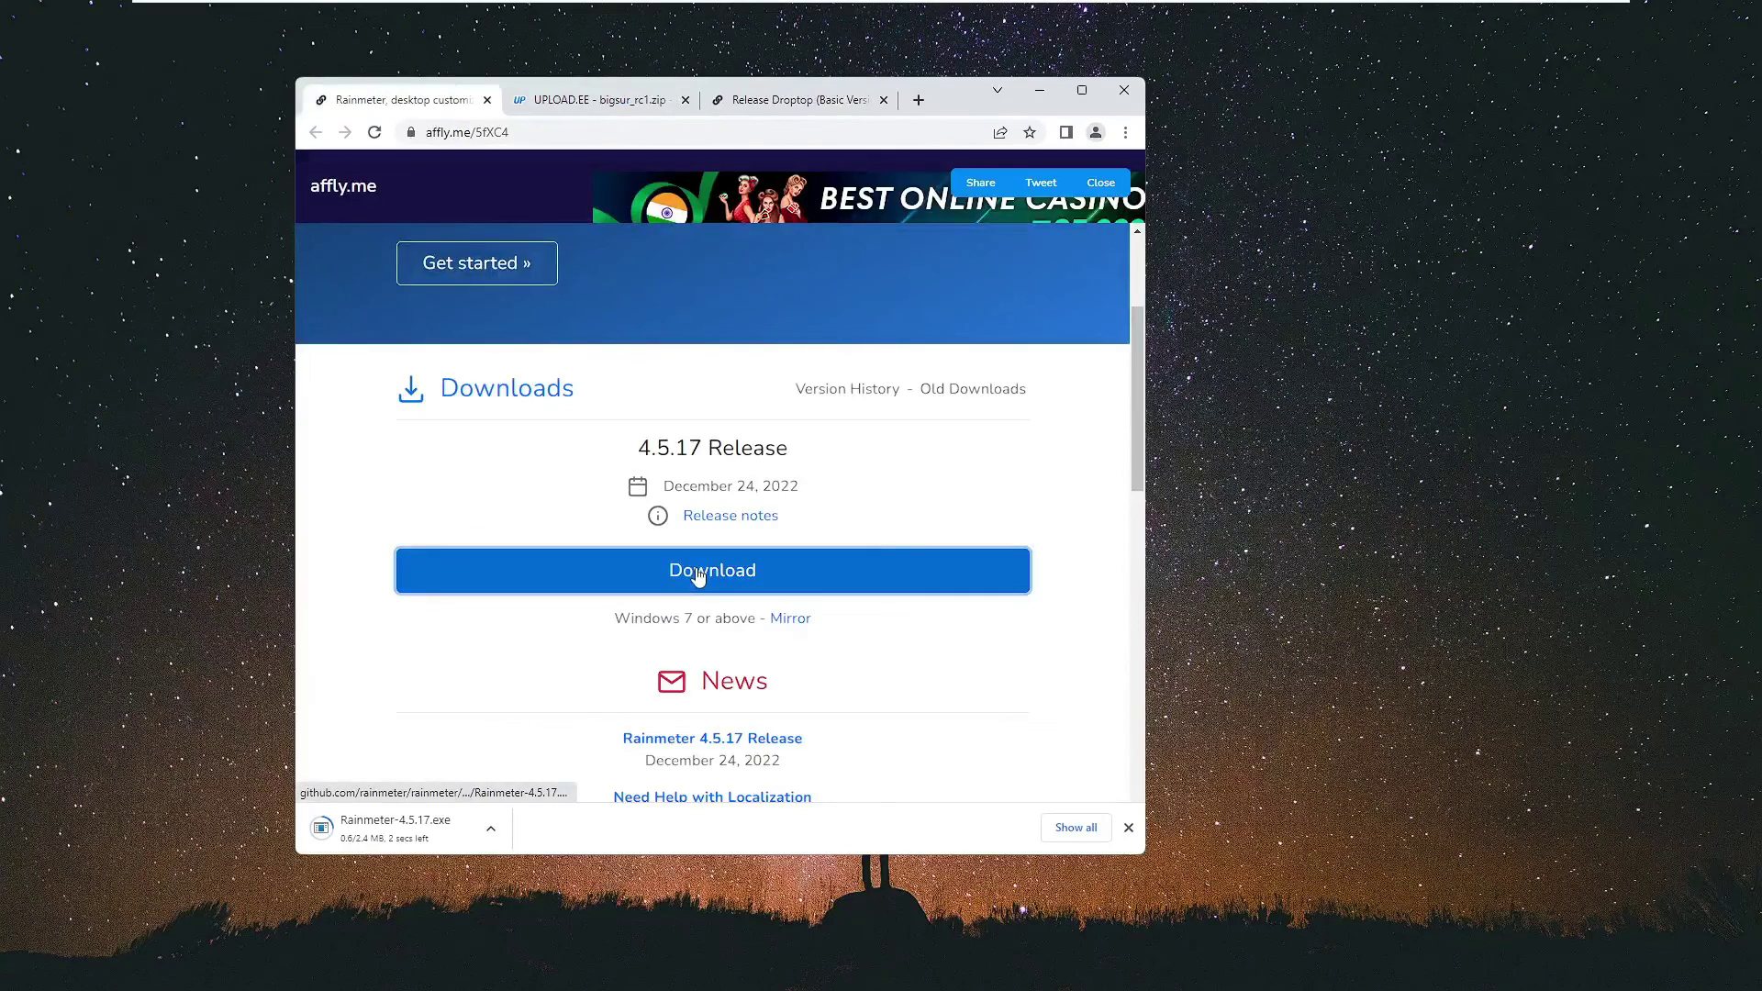
# Run the downloaded Rainmeter installer in English with the standard 64-bit installation, and launch Rainmeter when finishing.
pyautogui.rightClick(425, 832)
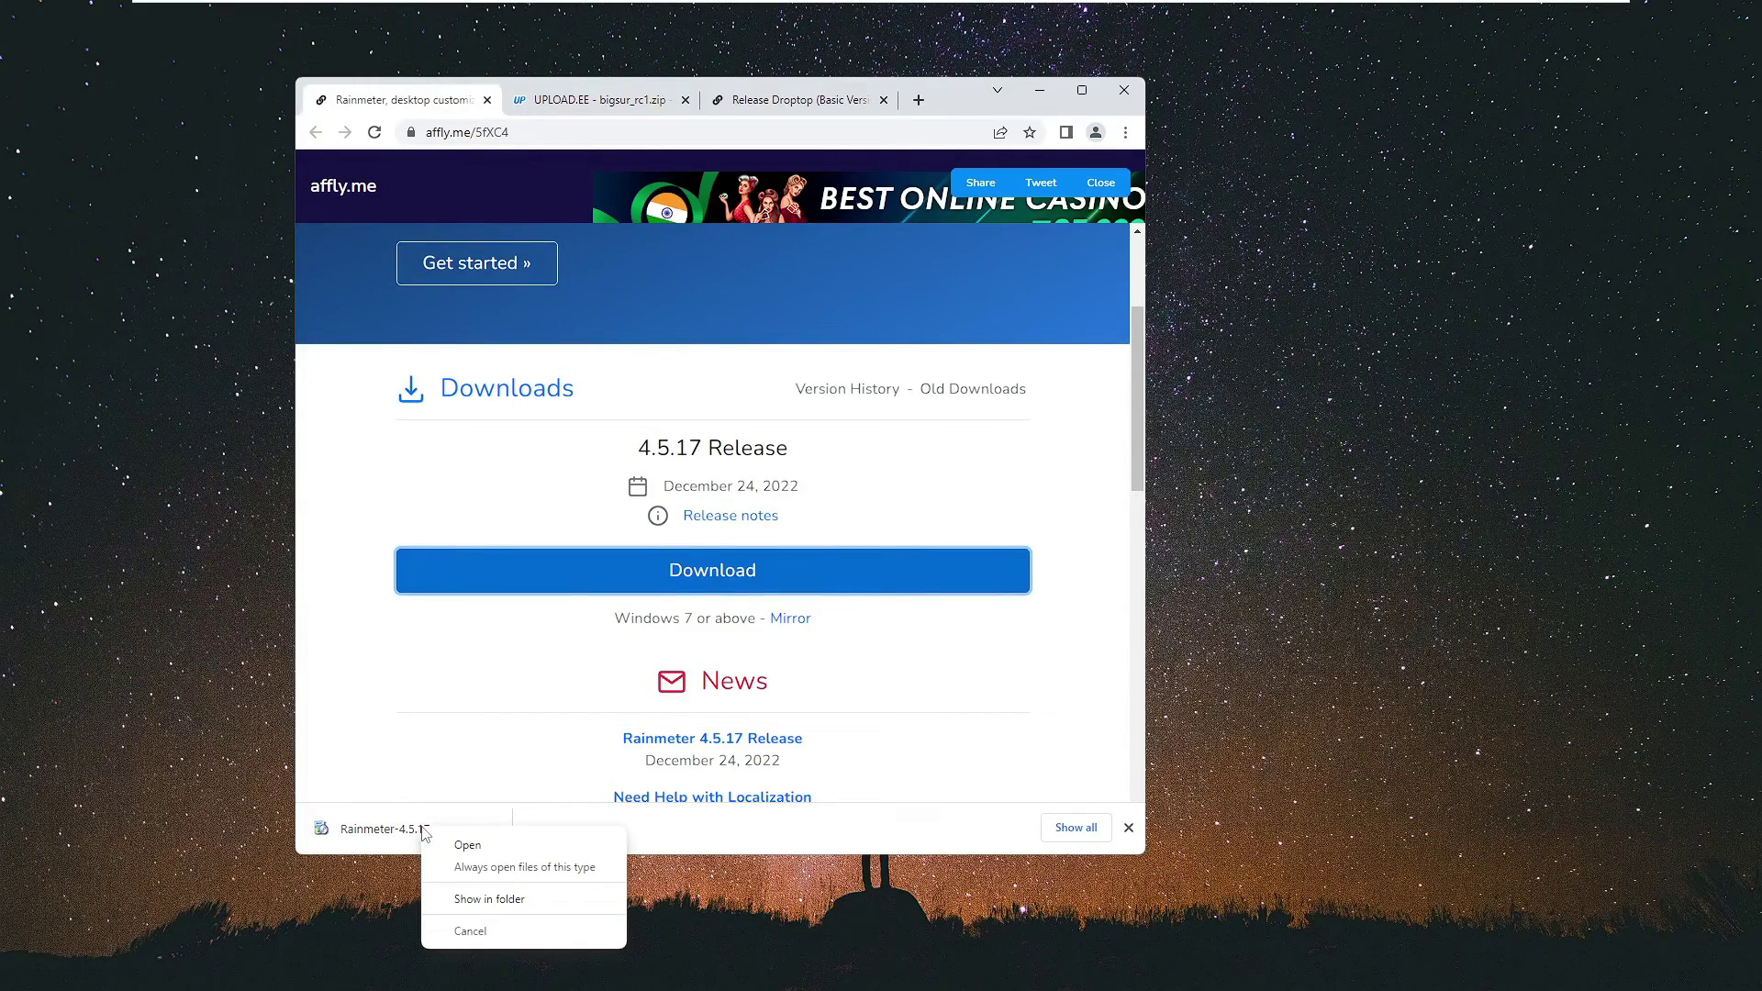
pyautogui.click(465, 846)
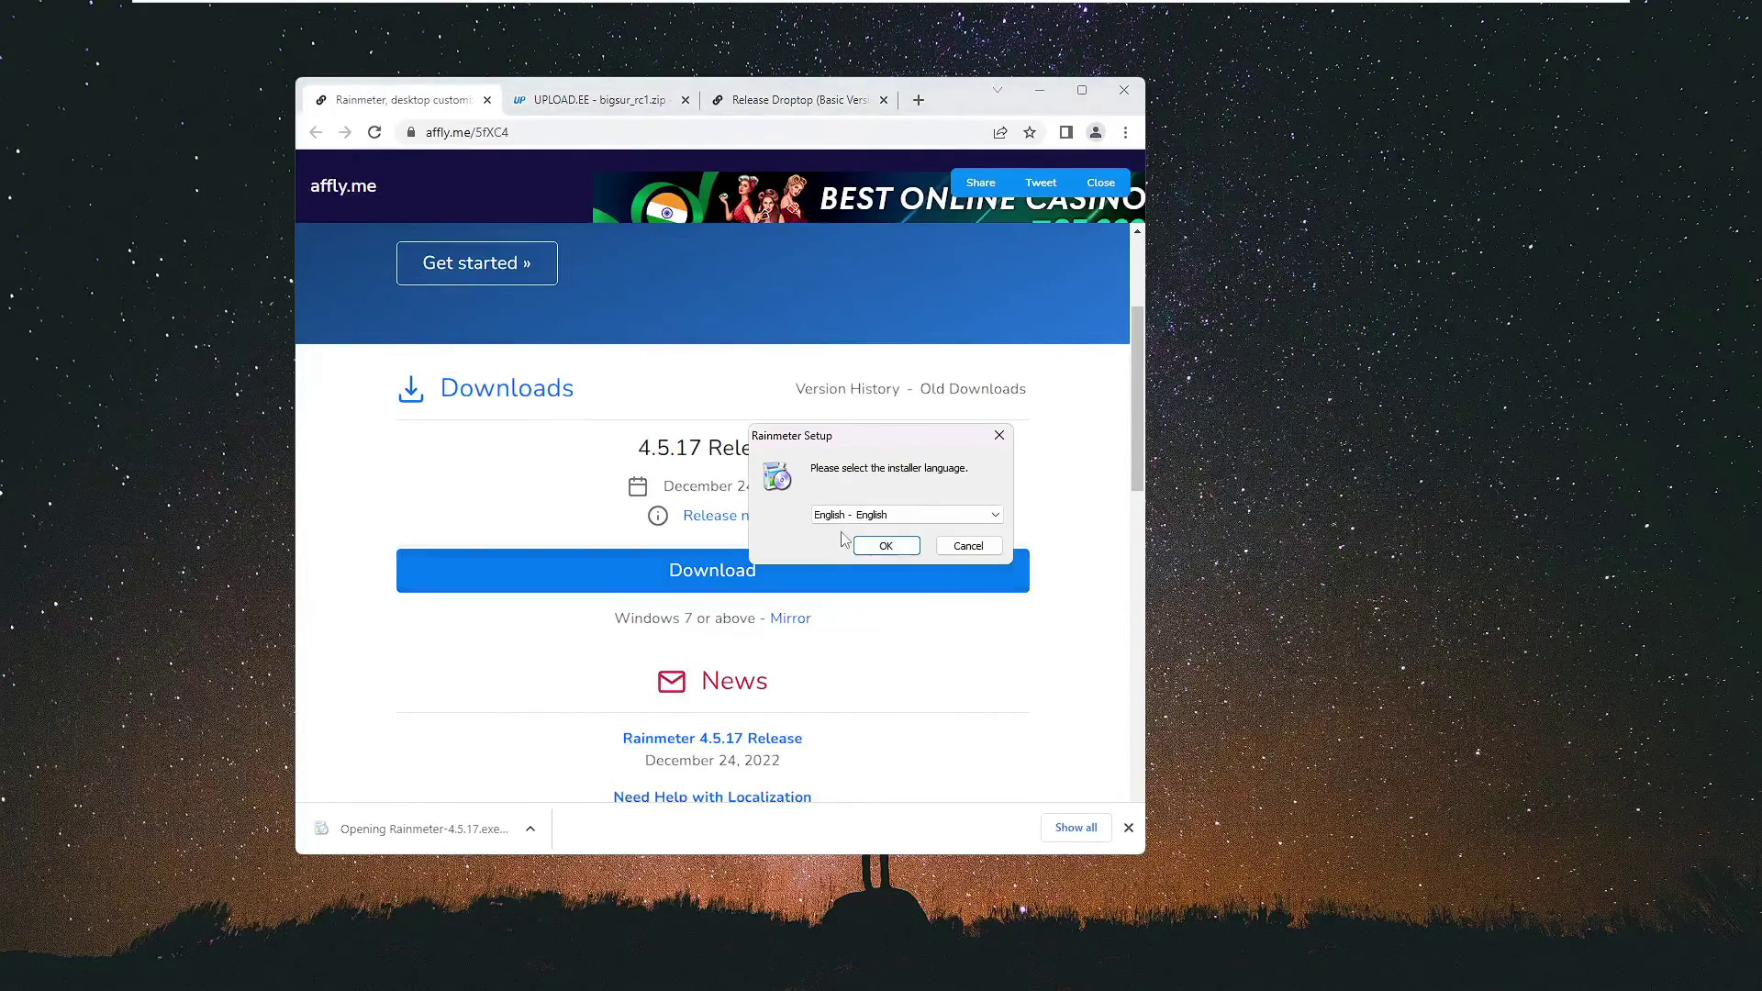
pyautogui.click(880, 548)
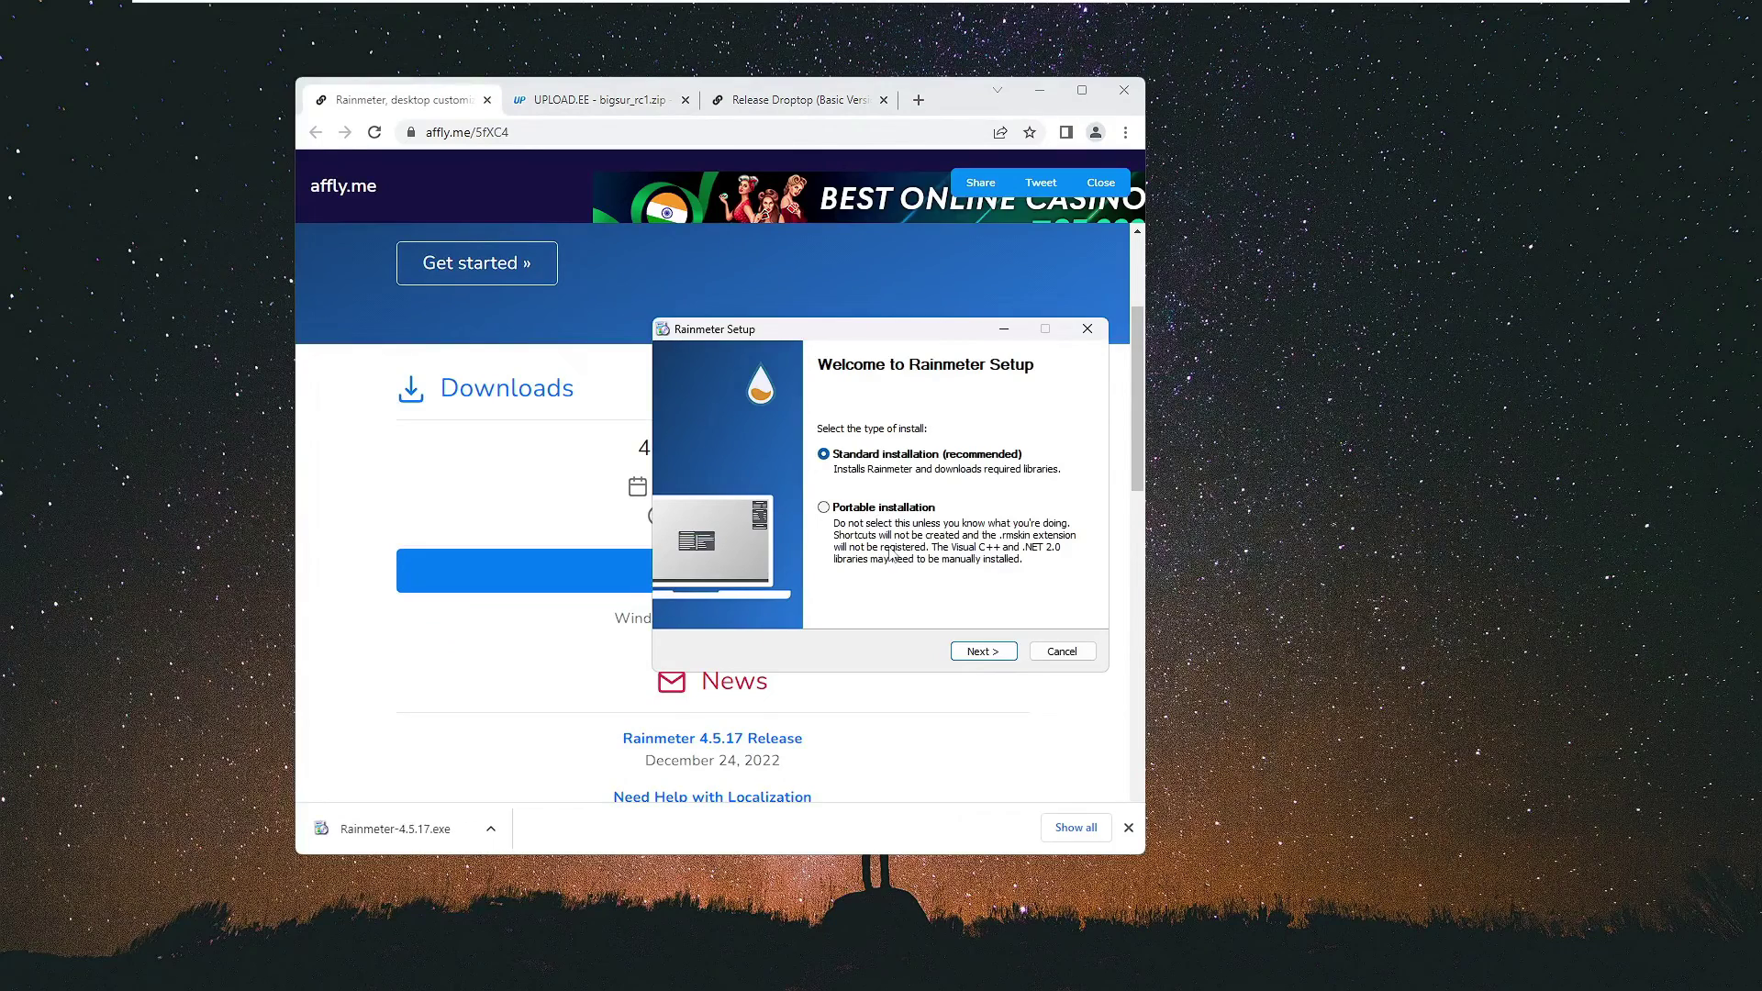
pyautogui.click(969, 655)
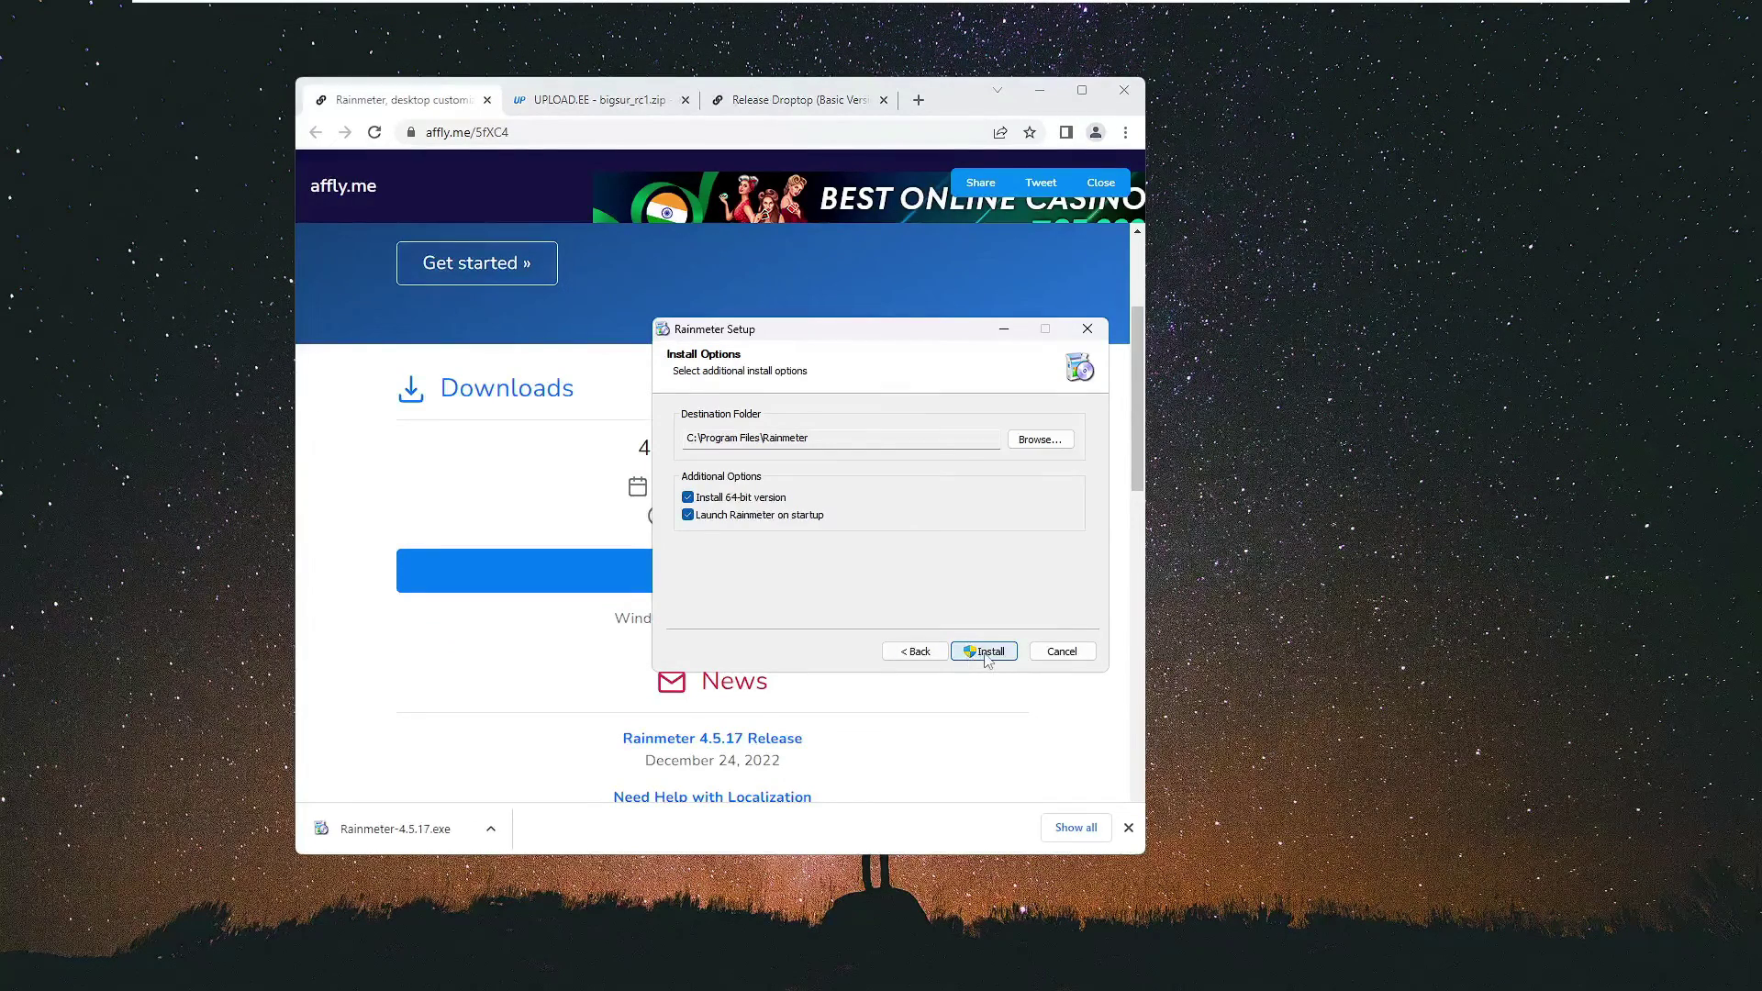
pyautogui.click(984, 657)
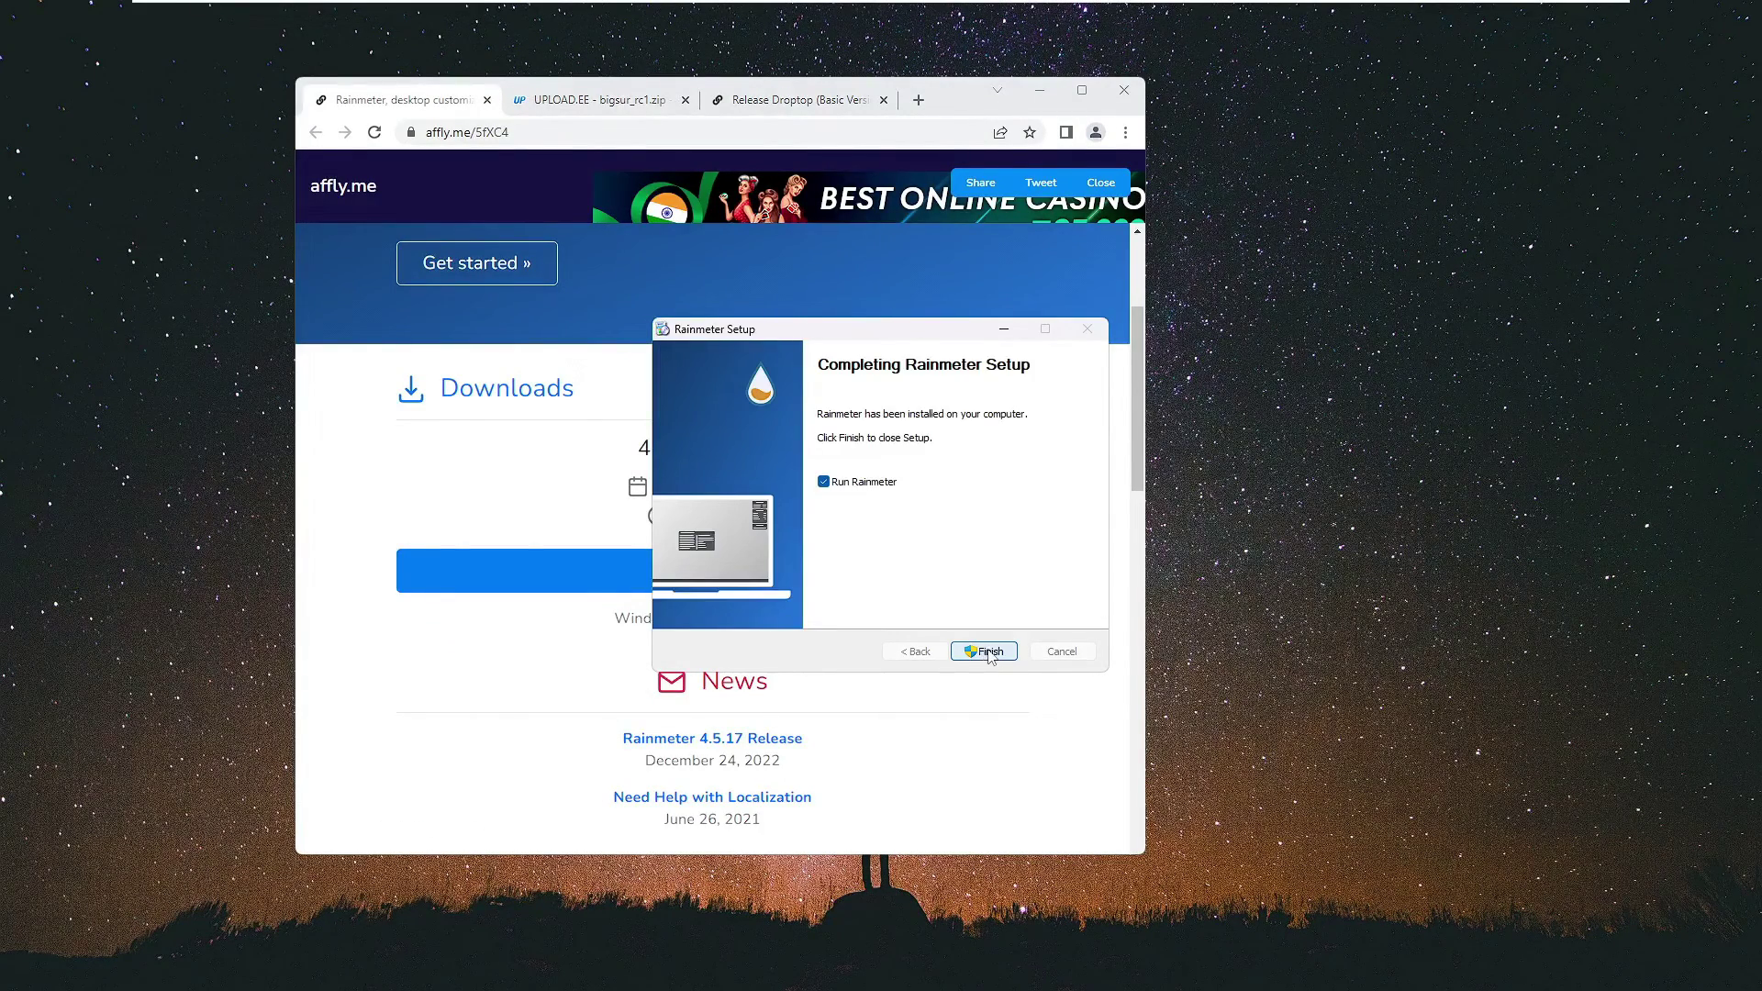
pyautogui.click(990, 653)
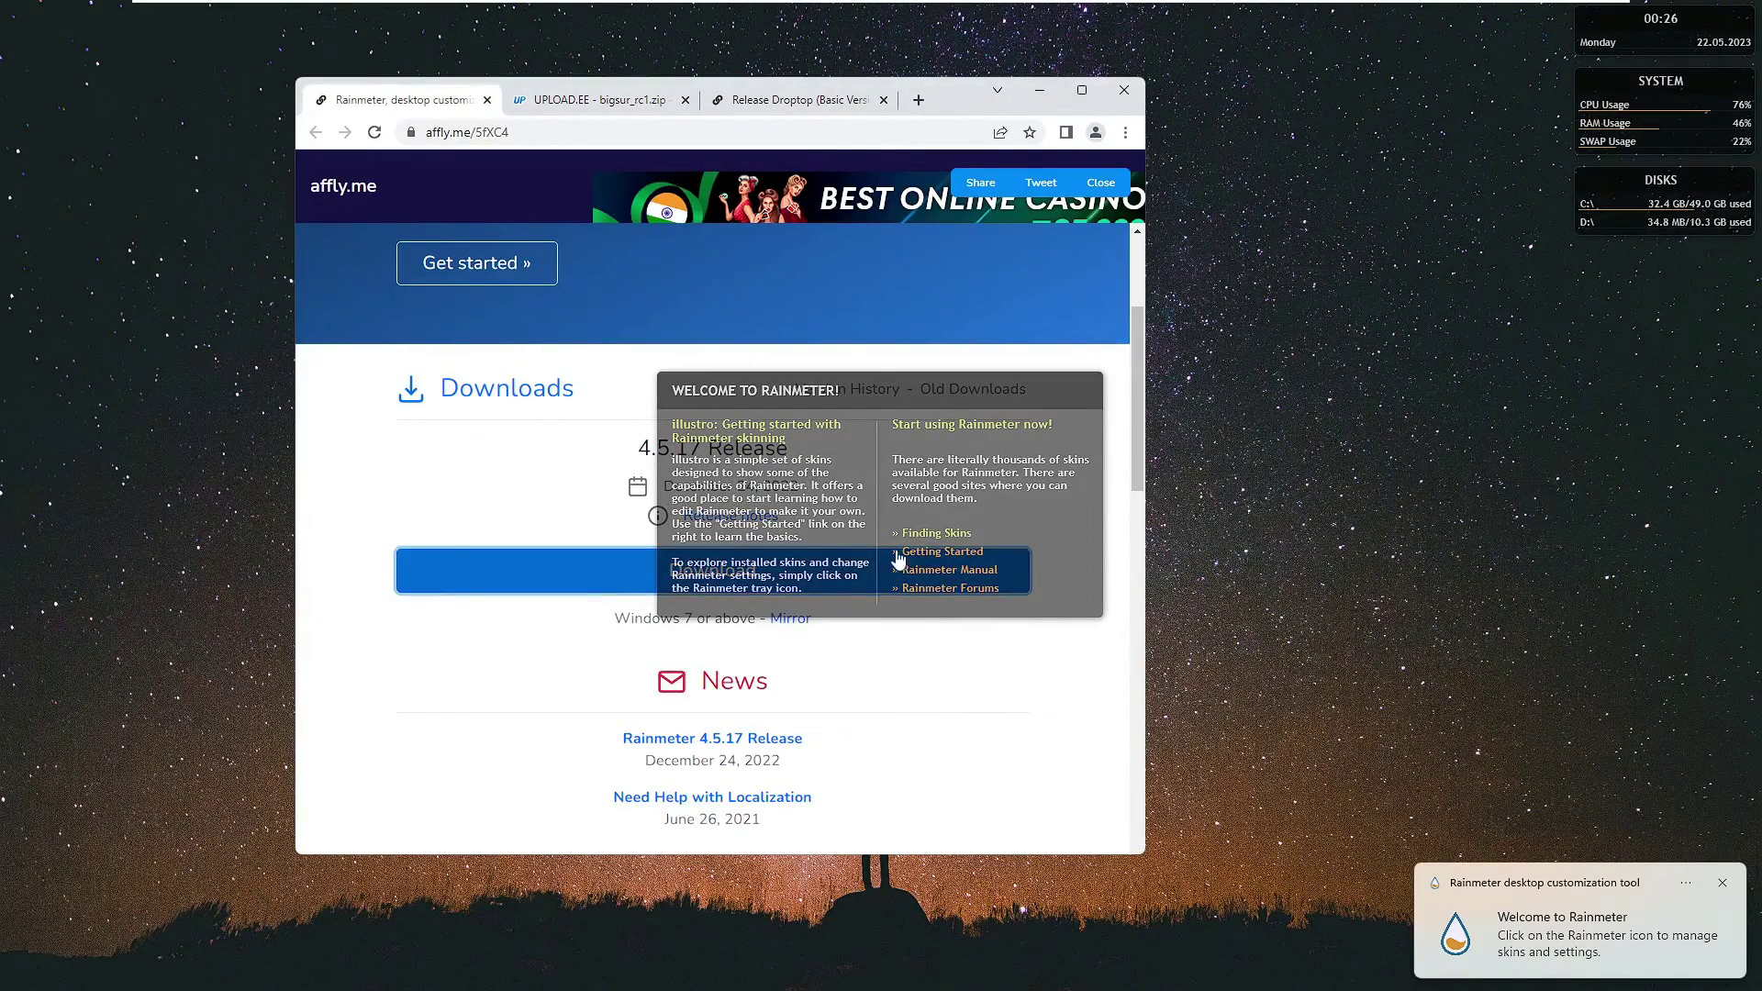
# Minimize the browser and unload Rainmeter's welcome skin and the other default skins from the desktop.
pyautogui.click(1039, 92)
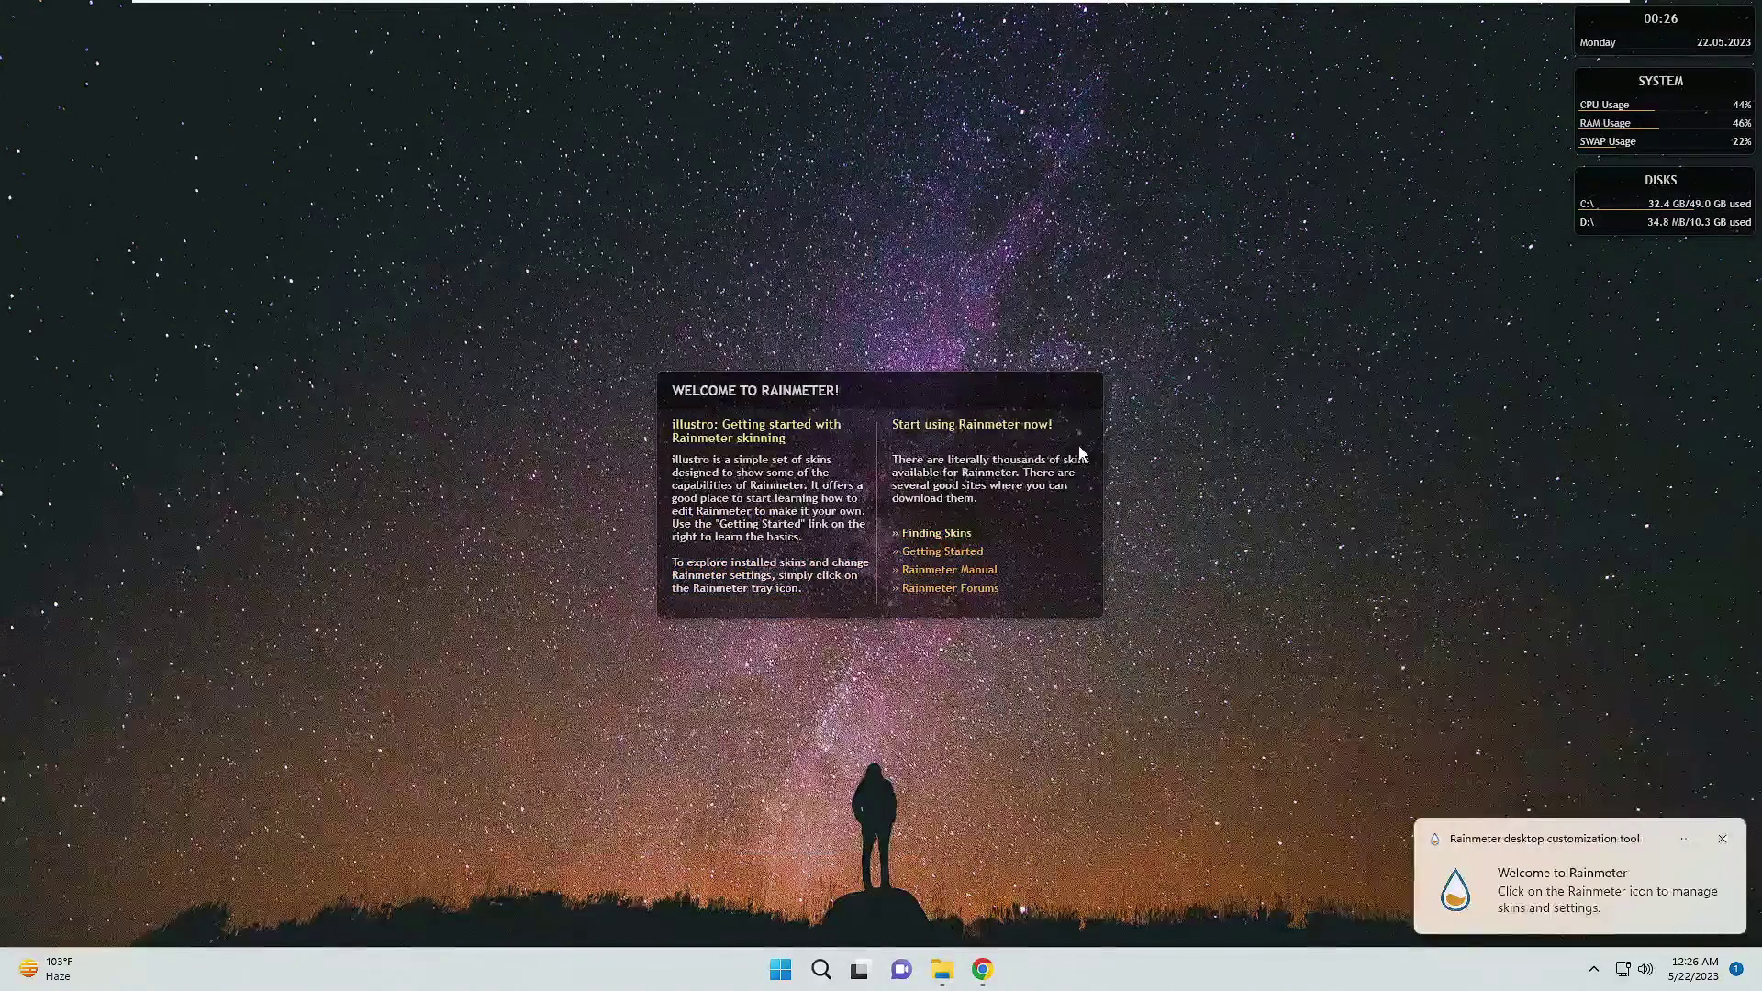
pyautogui.rightClick(1037, 593)
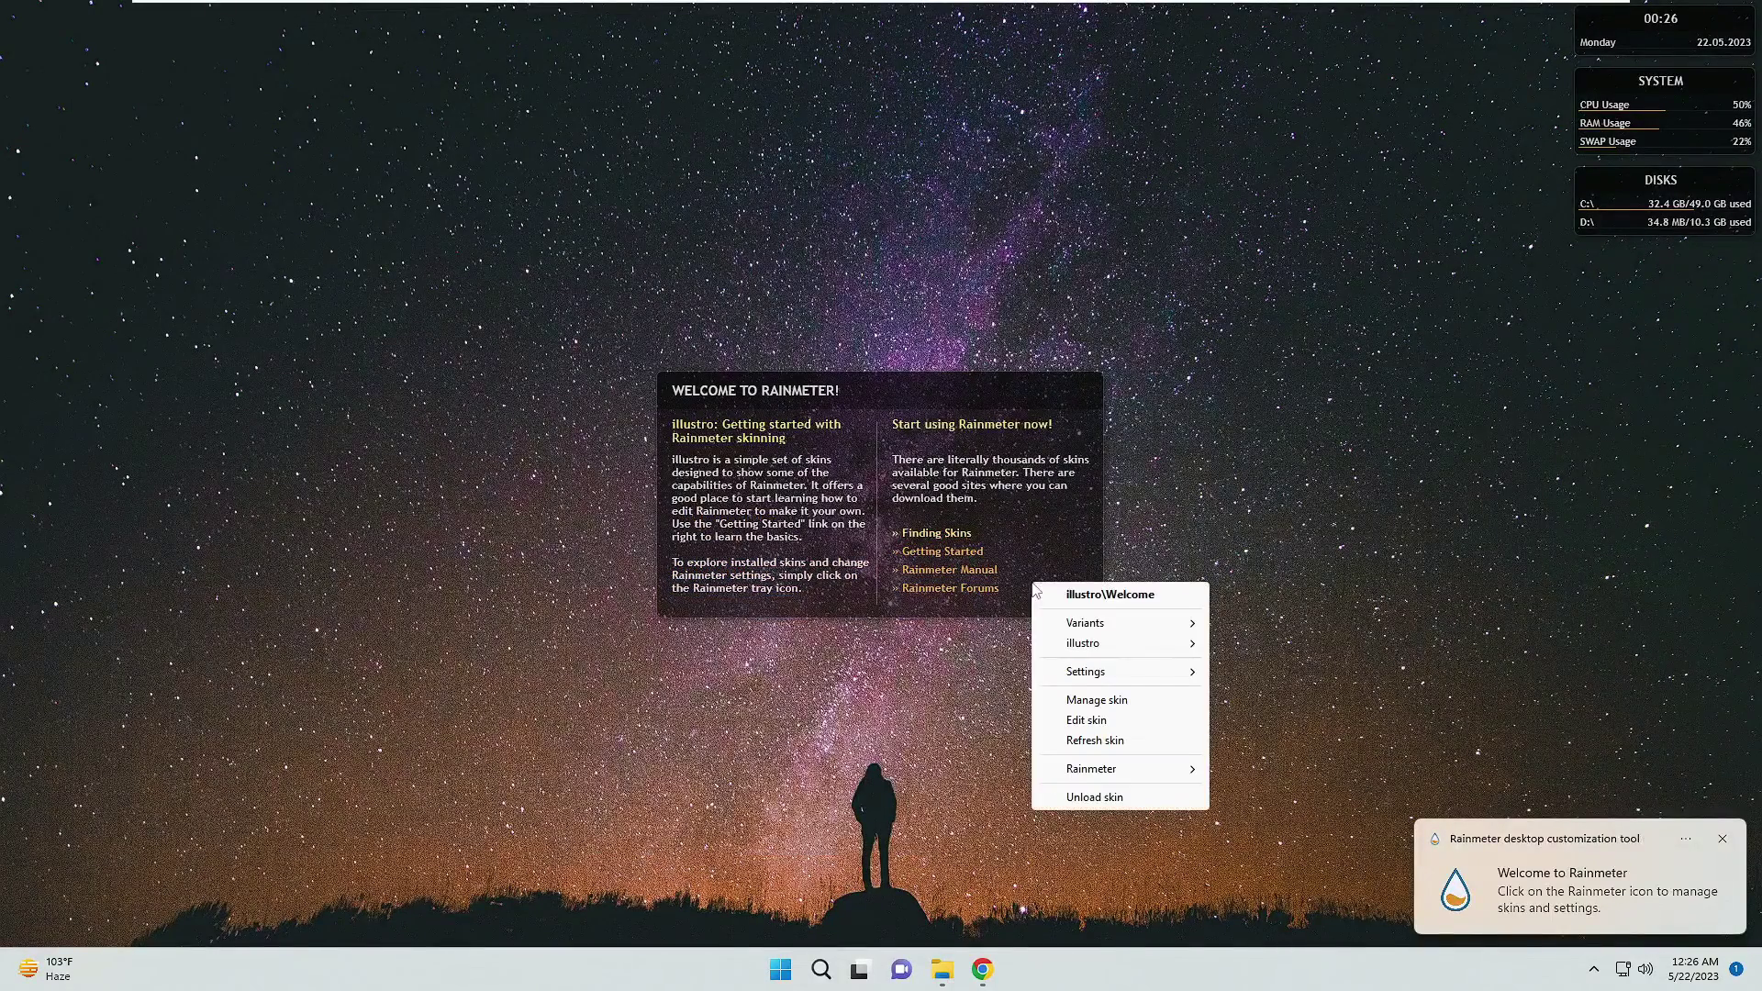
pyautogui.click(1093, 802)
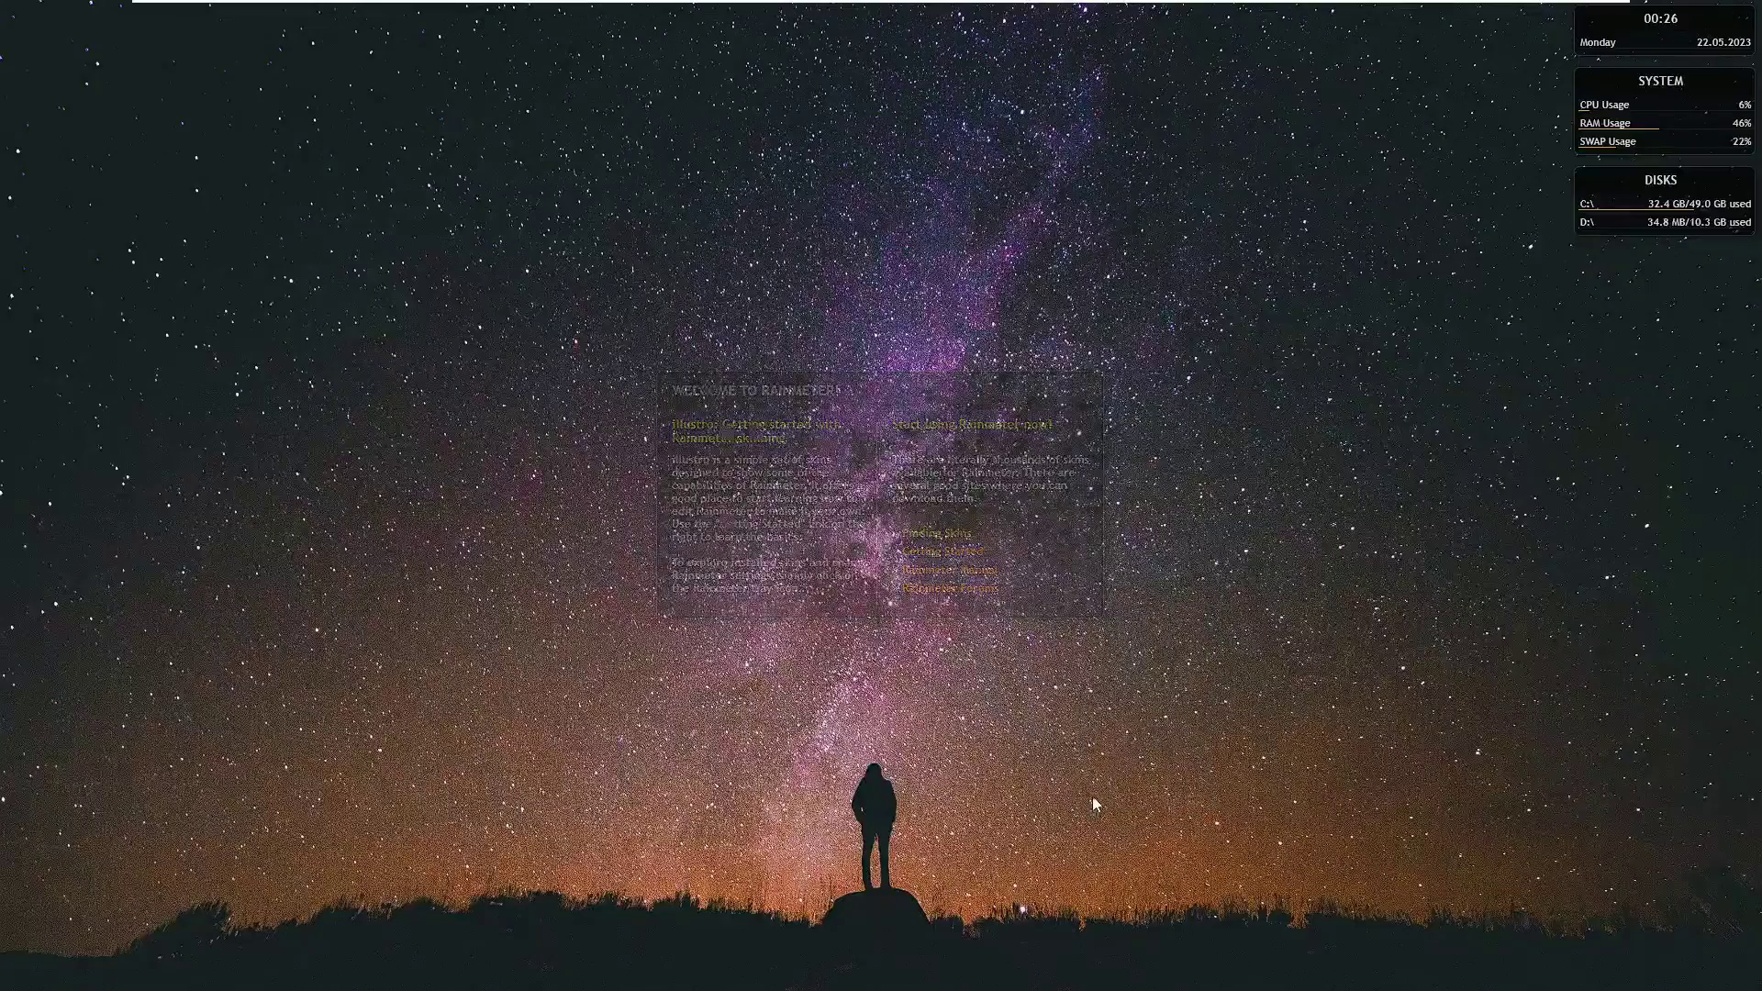
pyautogui.rightClick(1609, 183)
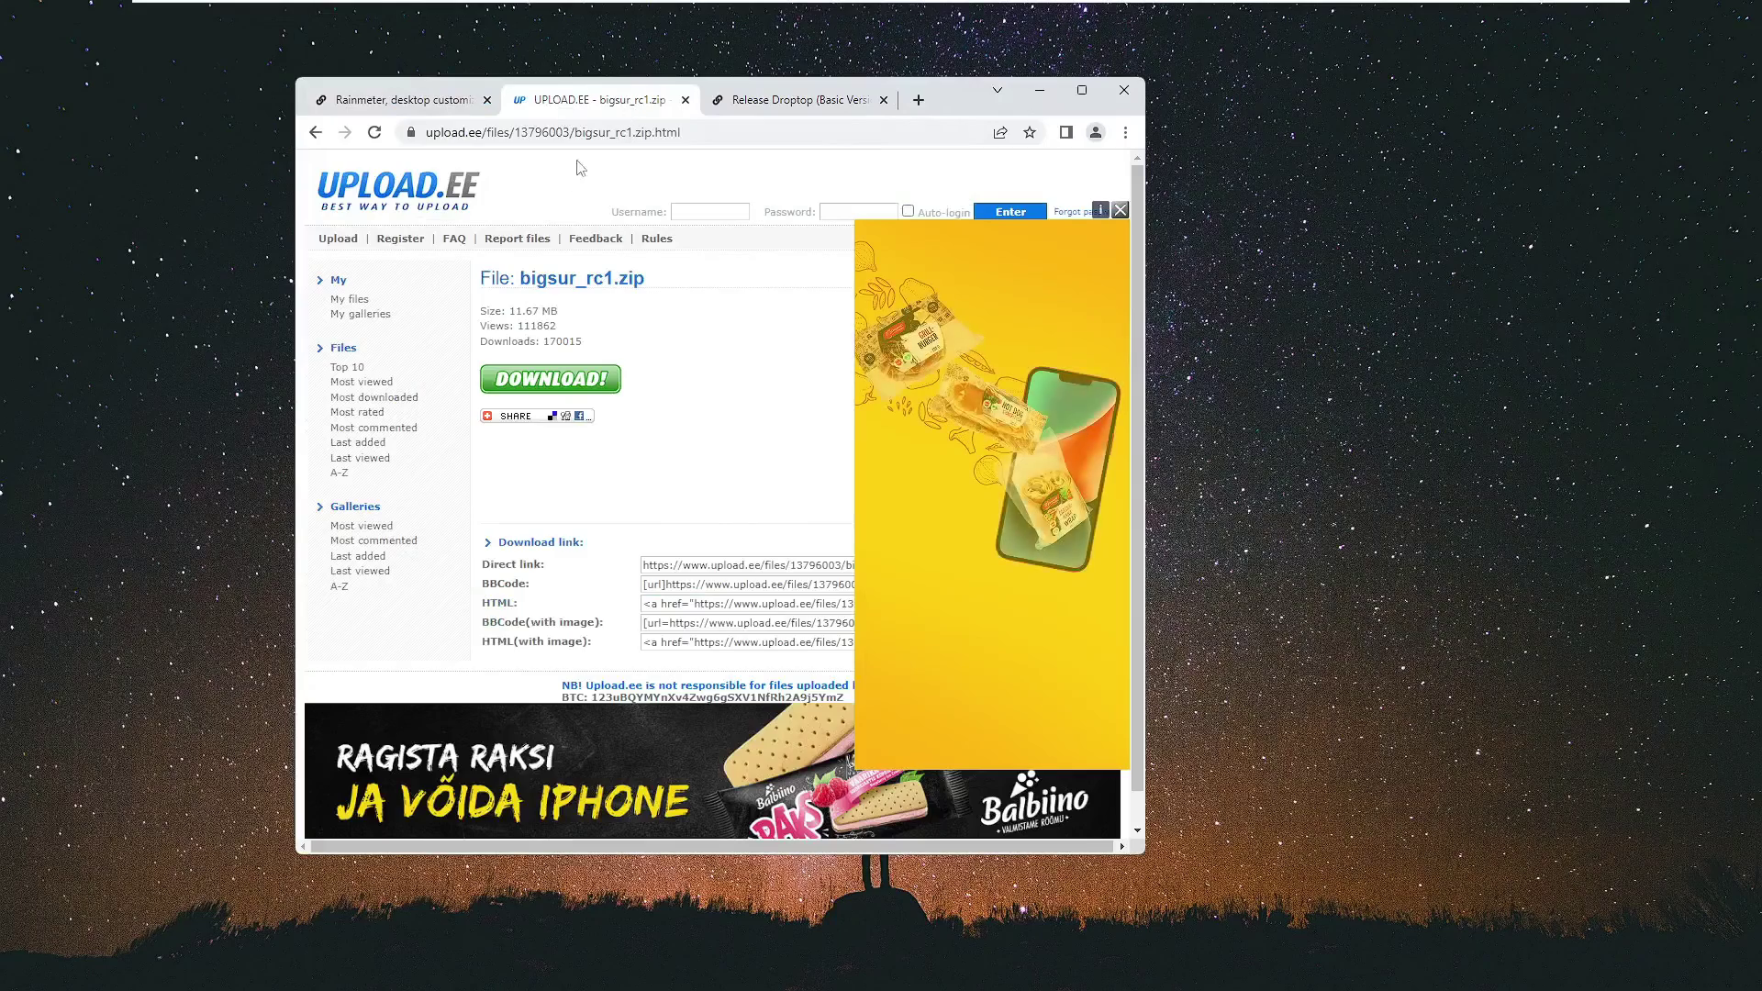
# Download bigsur_rc1.zip from the UPLOAD.EE page and show the file in its folder.
pyautogui.click(575, 385)
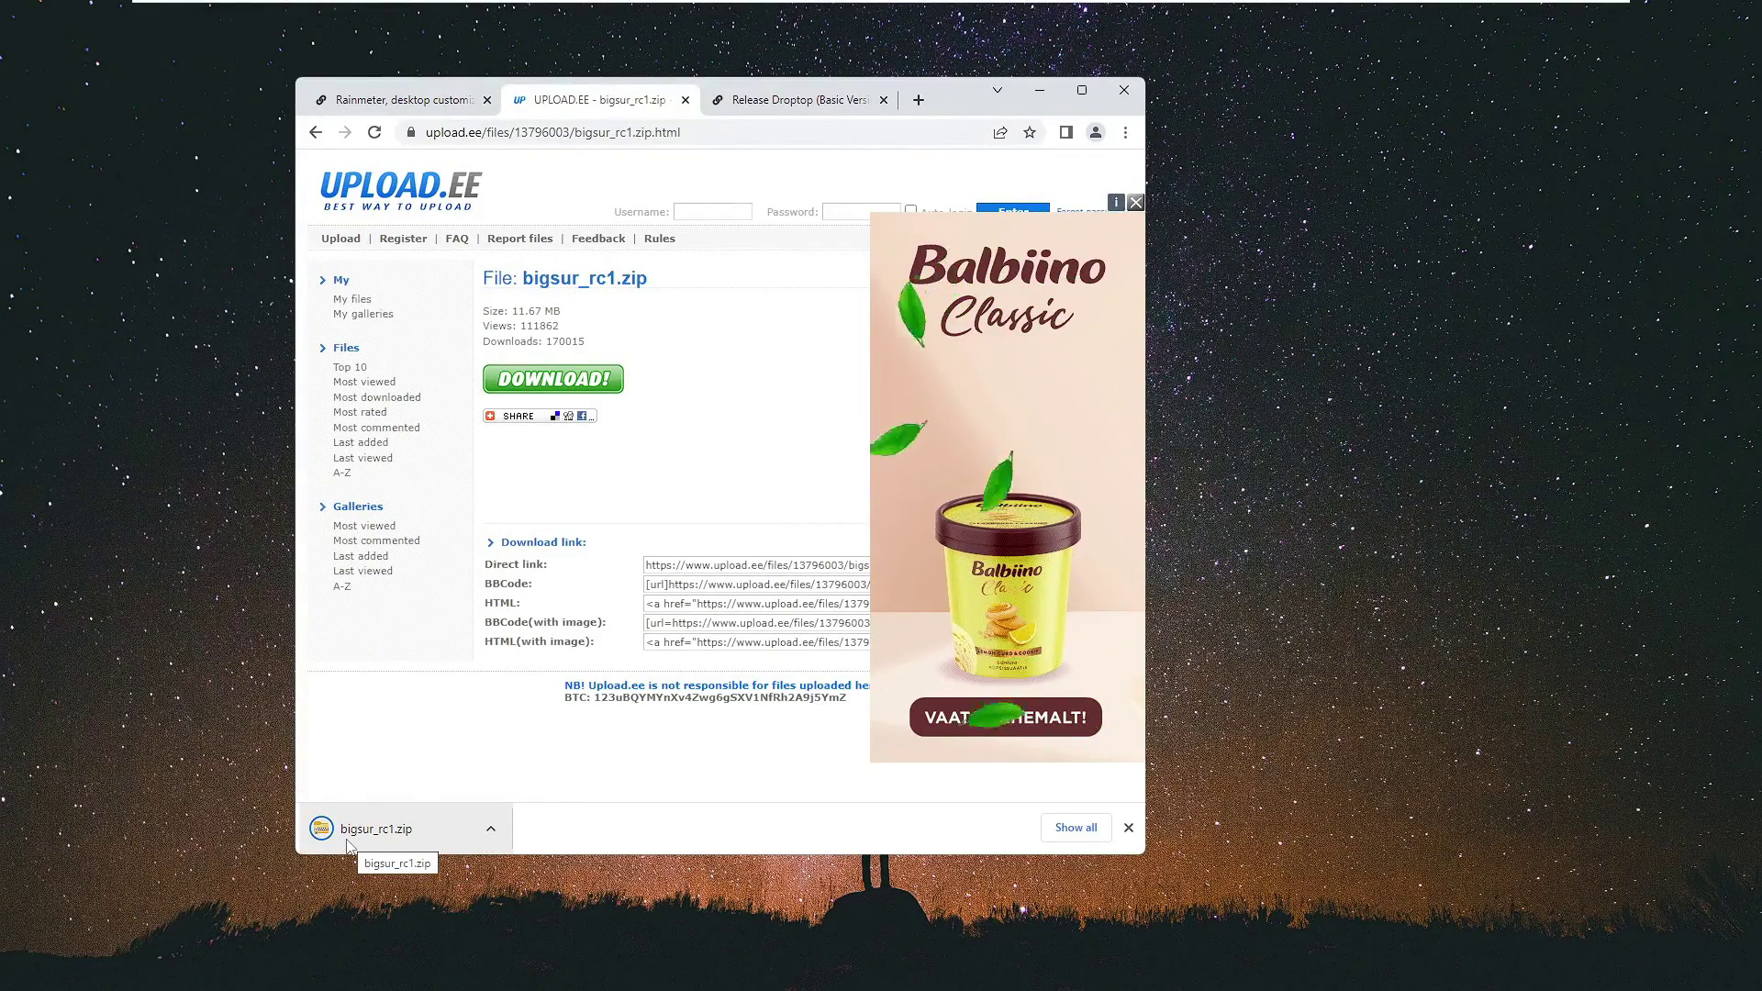
pyautogui.rightClick(444, 826)
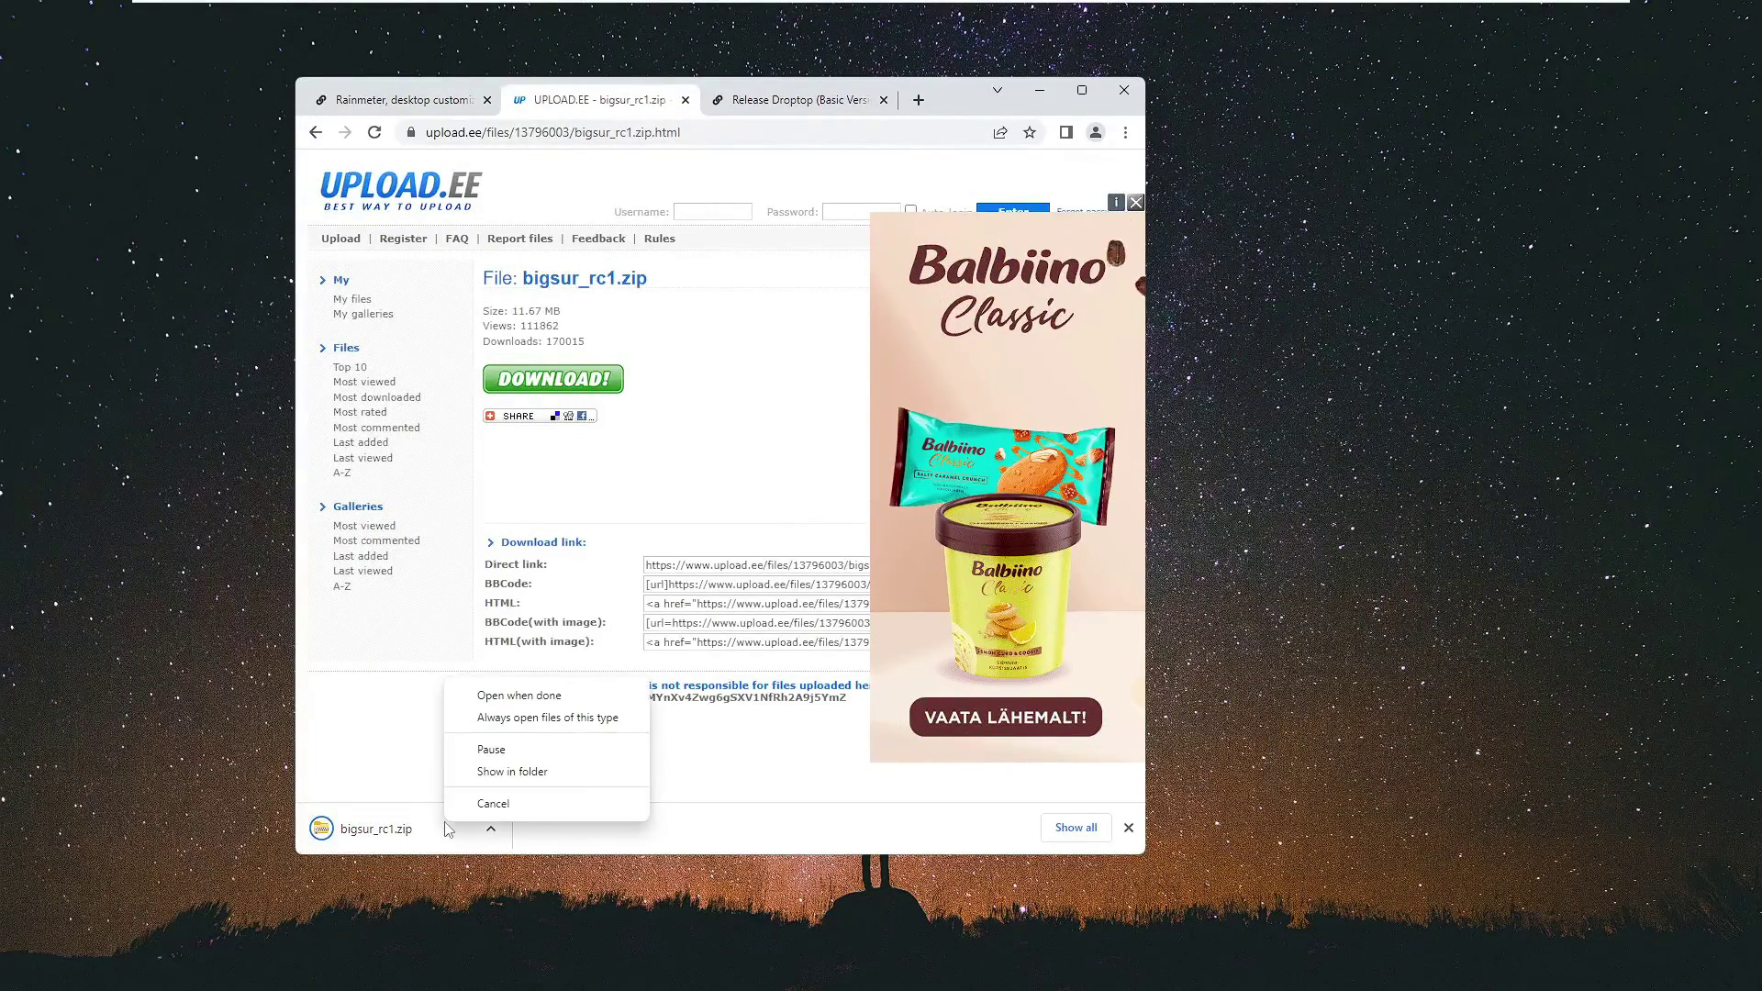
pyautogui.click(511, 770)
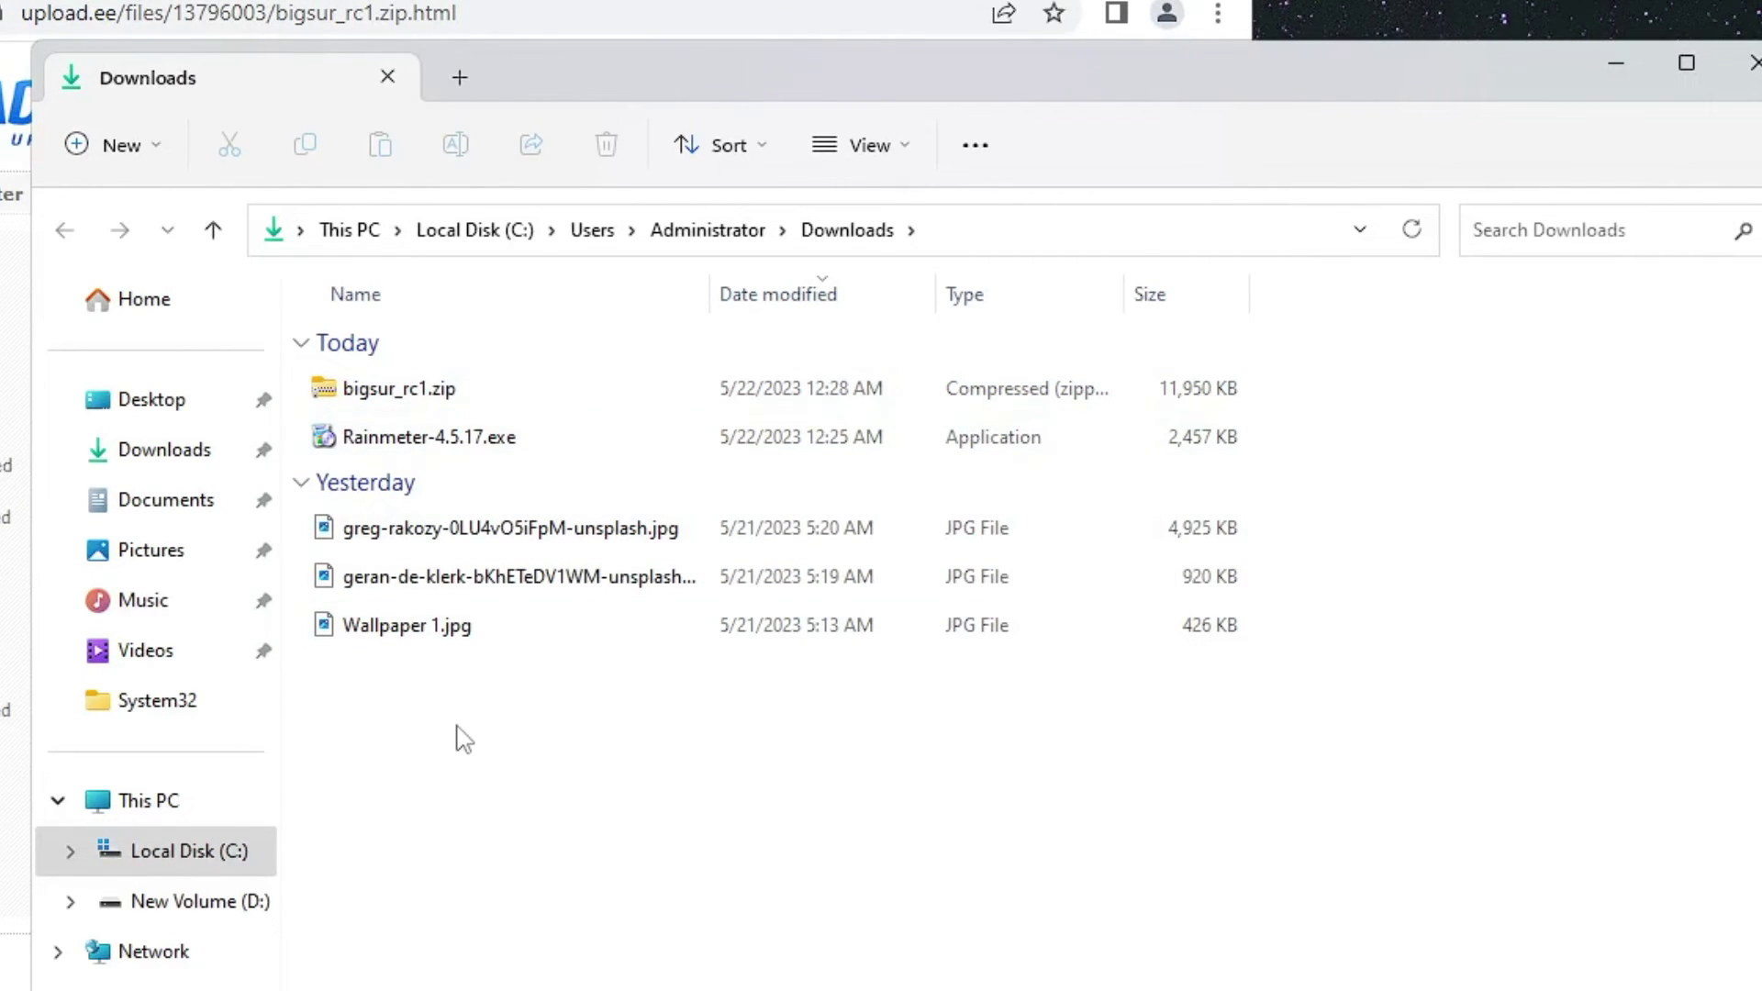
# Create a new folder named BigSUr in the Downloads folder.
pyautogui.rightClick(547, 739)
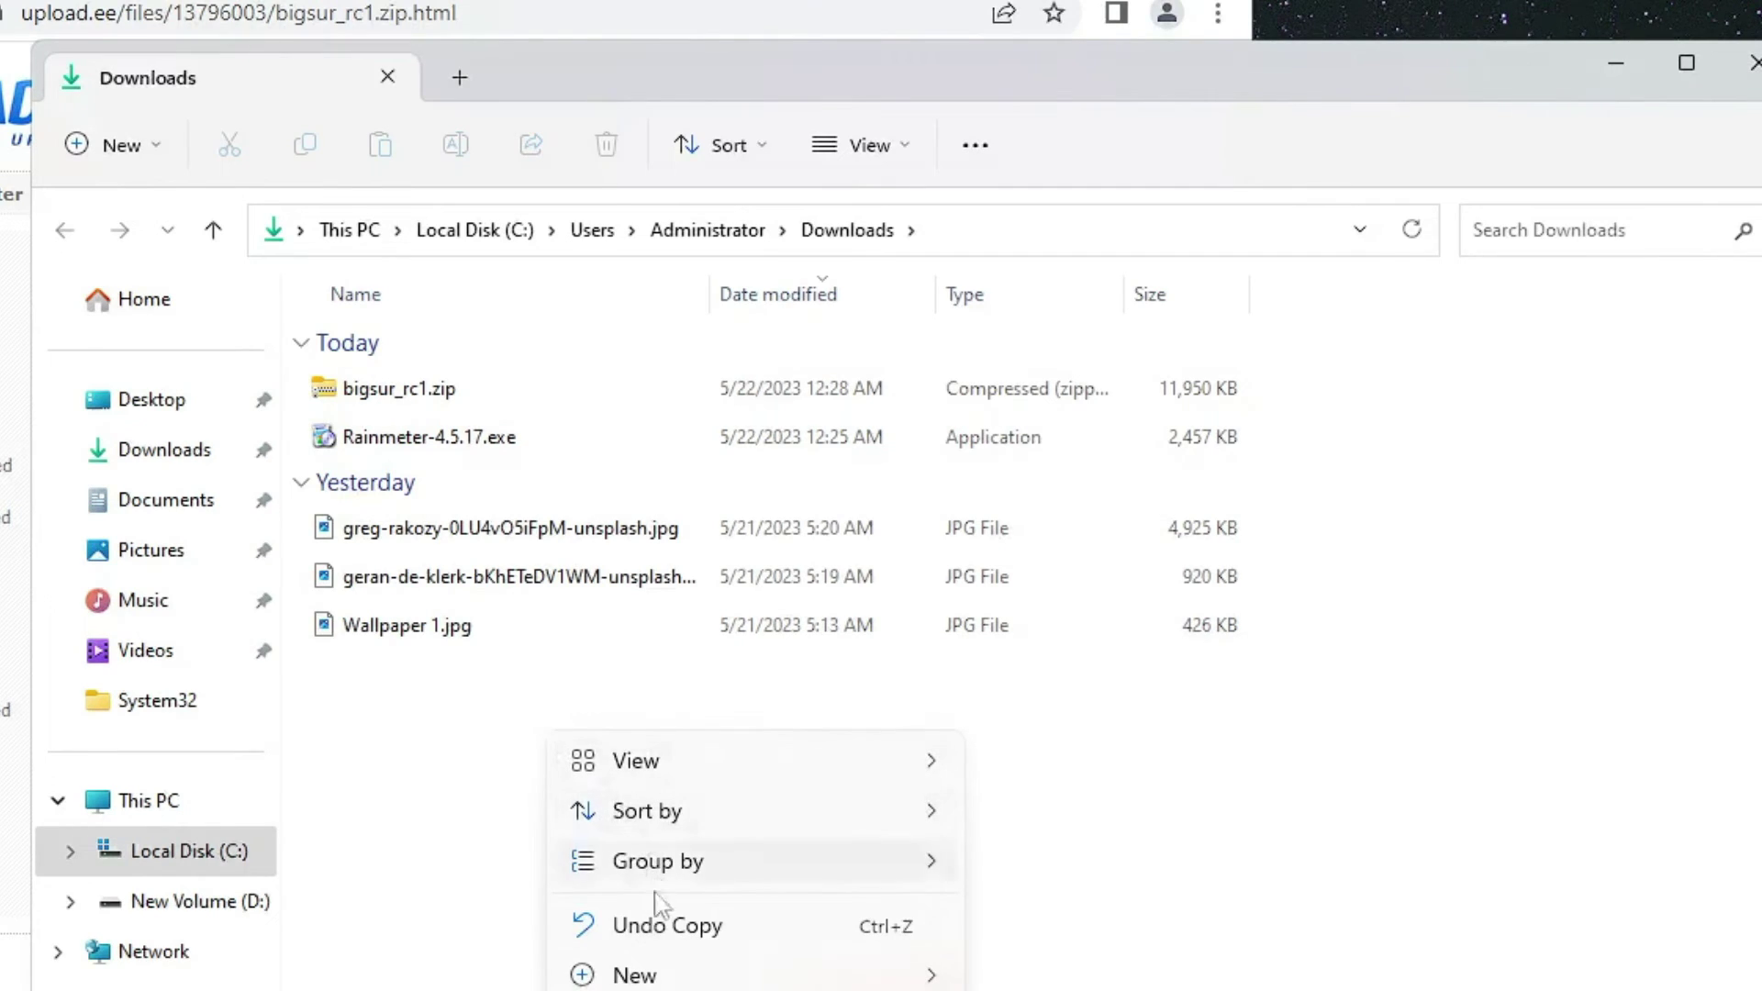
pyautogui.moveTo(668, 974)
pyautogui.click(1003, 977)
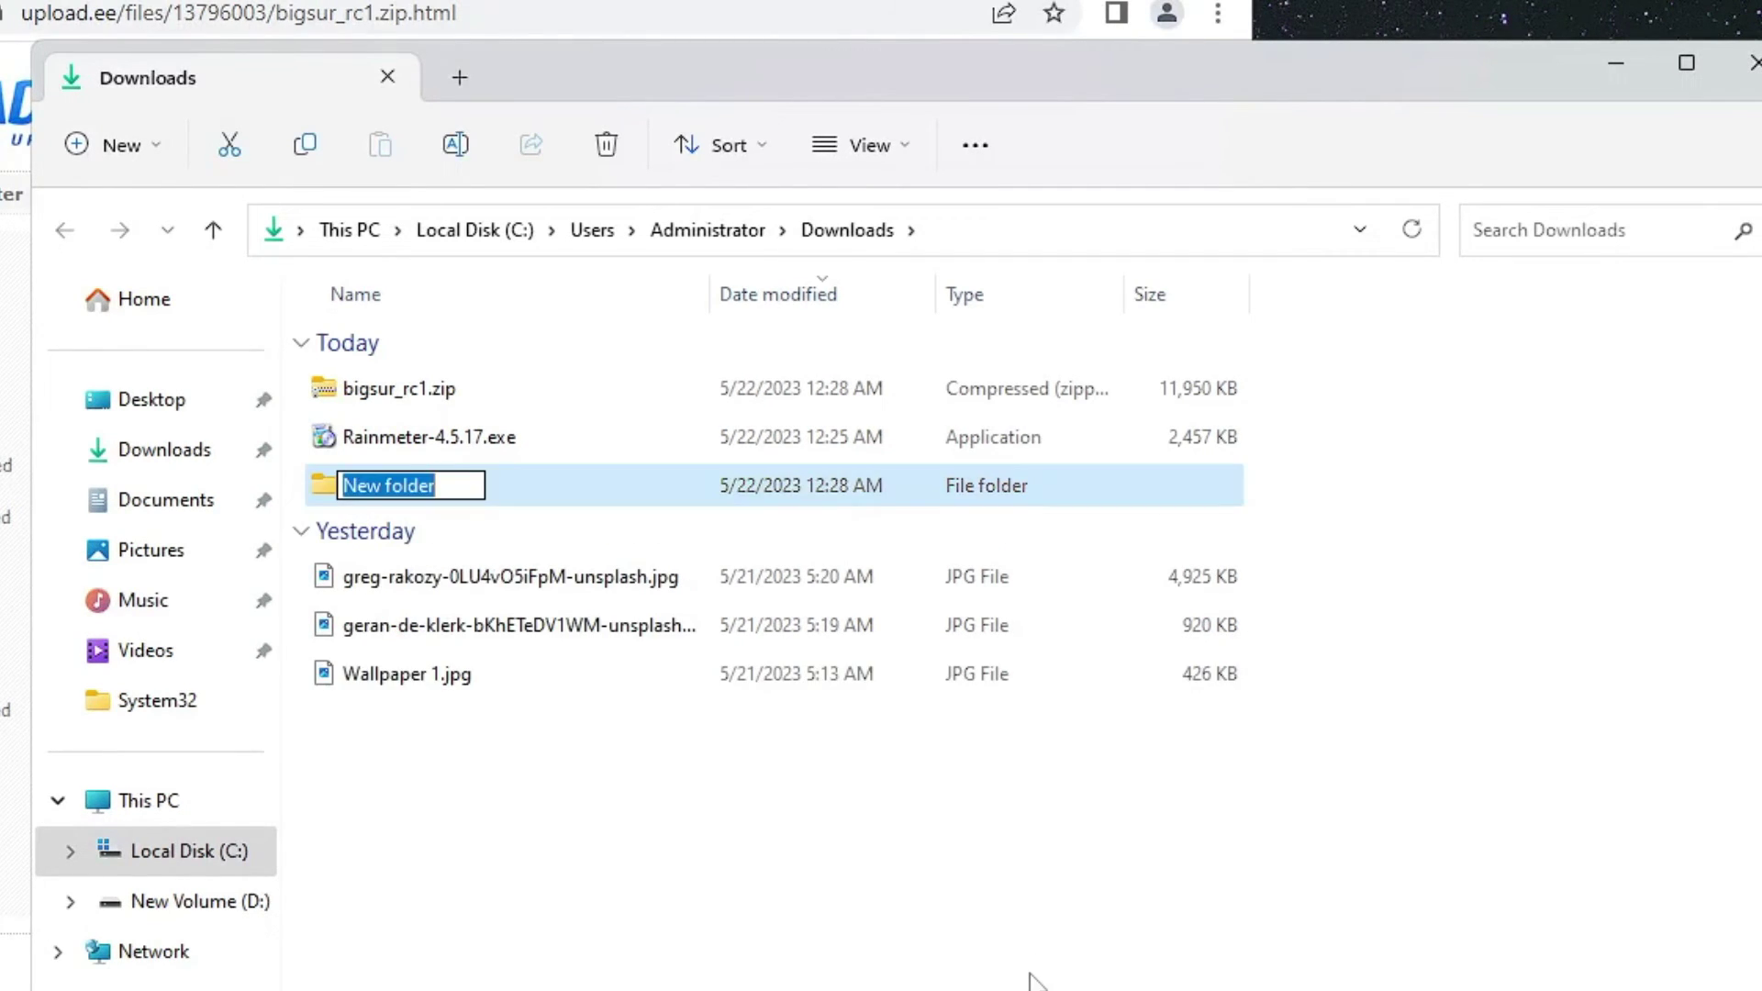
pyautogui.write('BigSUr')
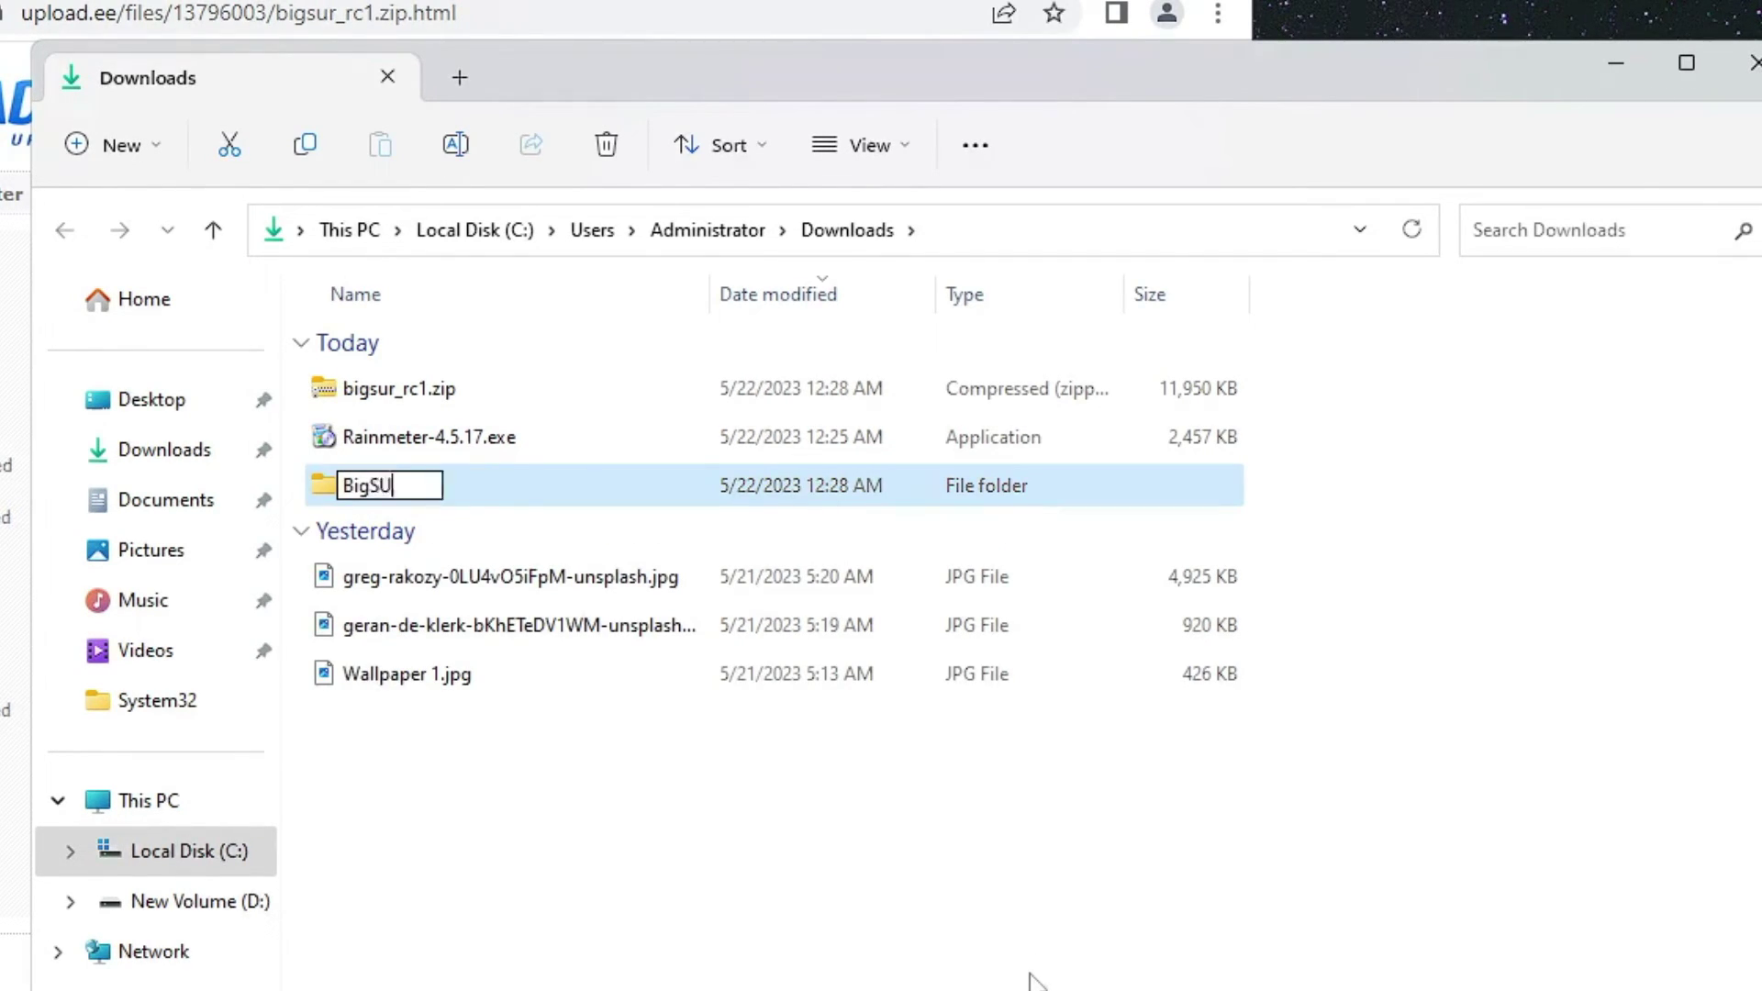
pyautogui.click(780, 937)
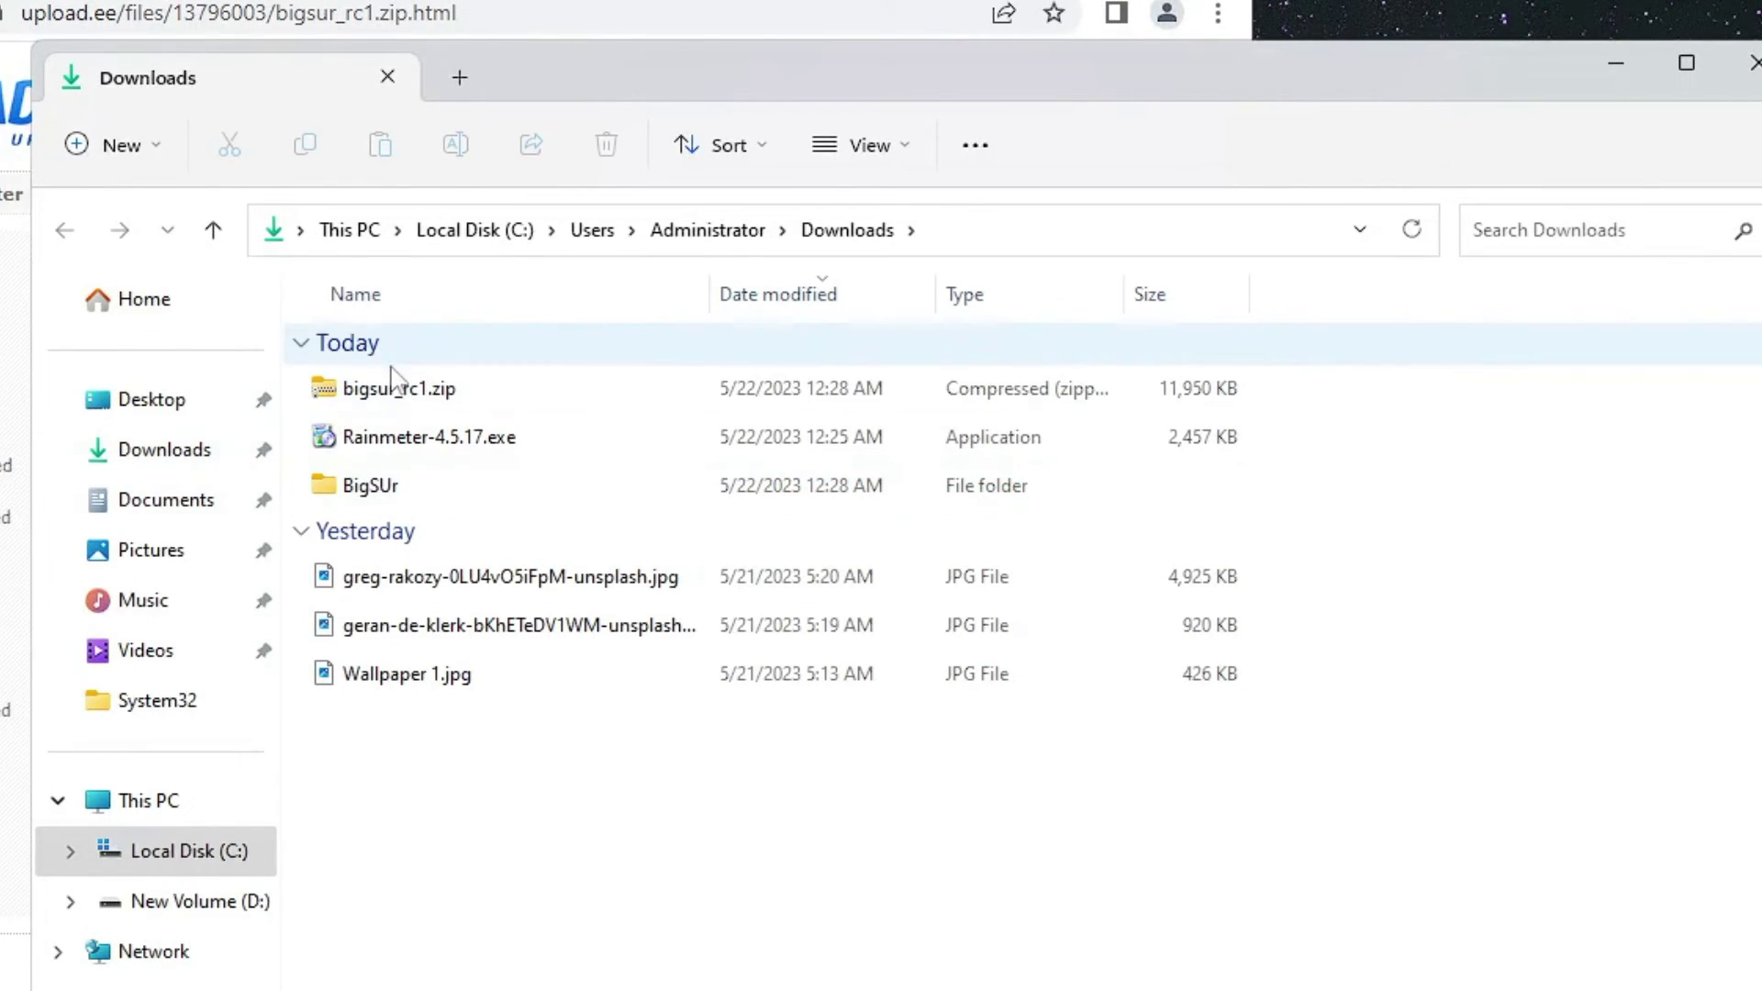
# Extract all files from bigsur_rc1.zip into the BigSUr folder in Downloads.
pyautogui.click(372, 396)
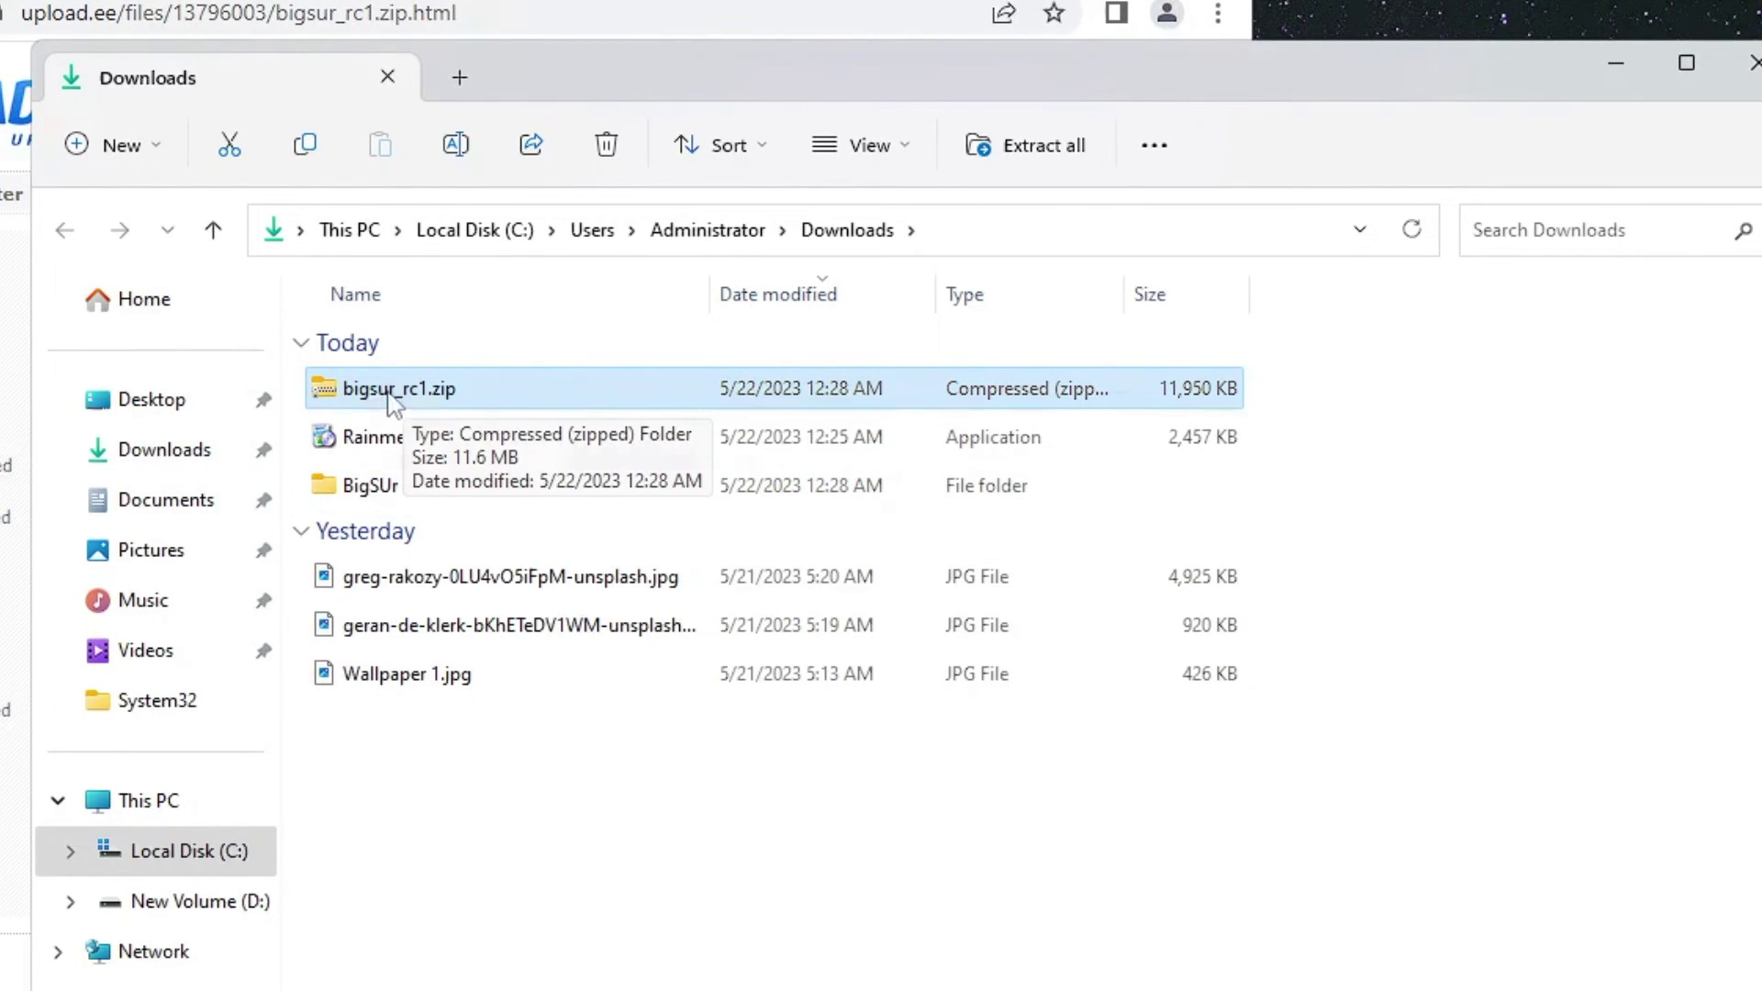
pyautogui.rightClick(386, 395)
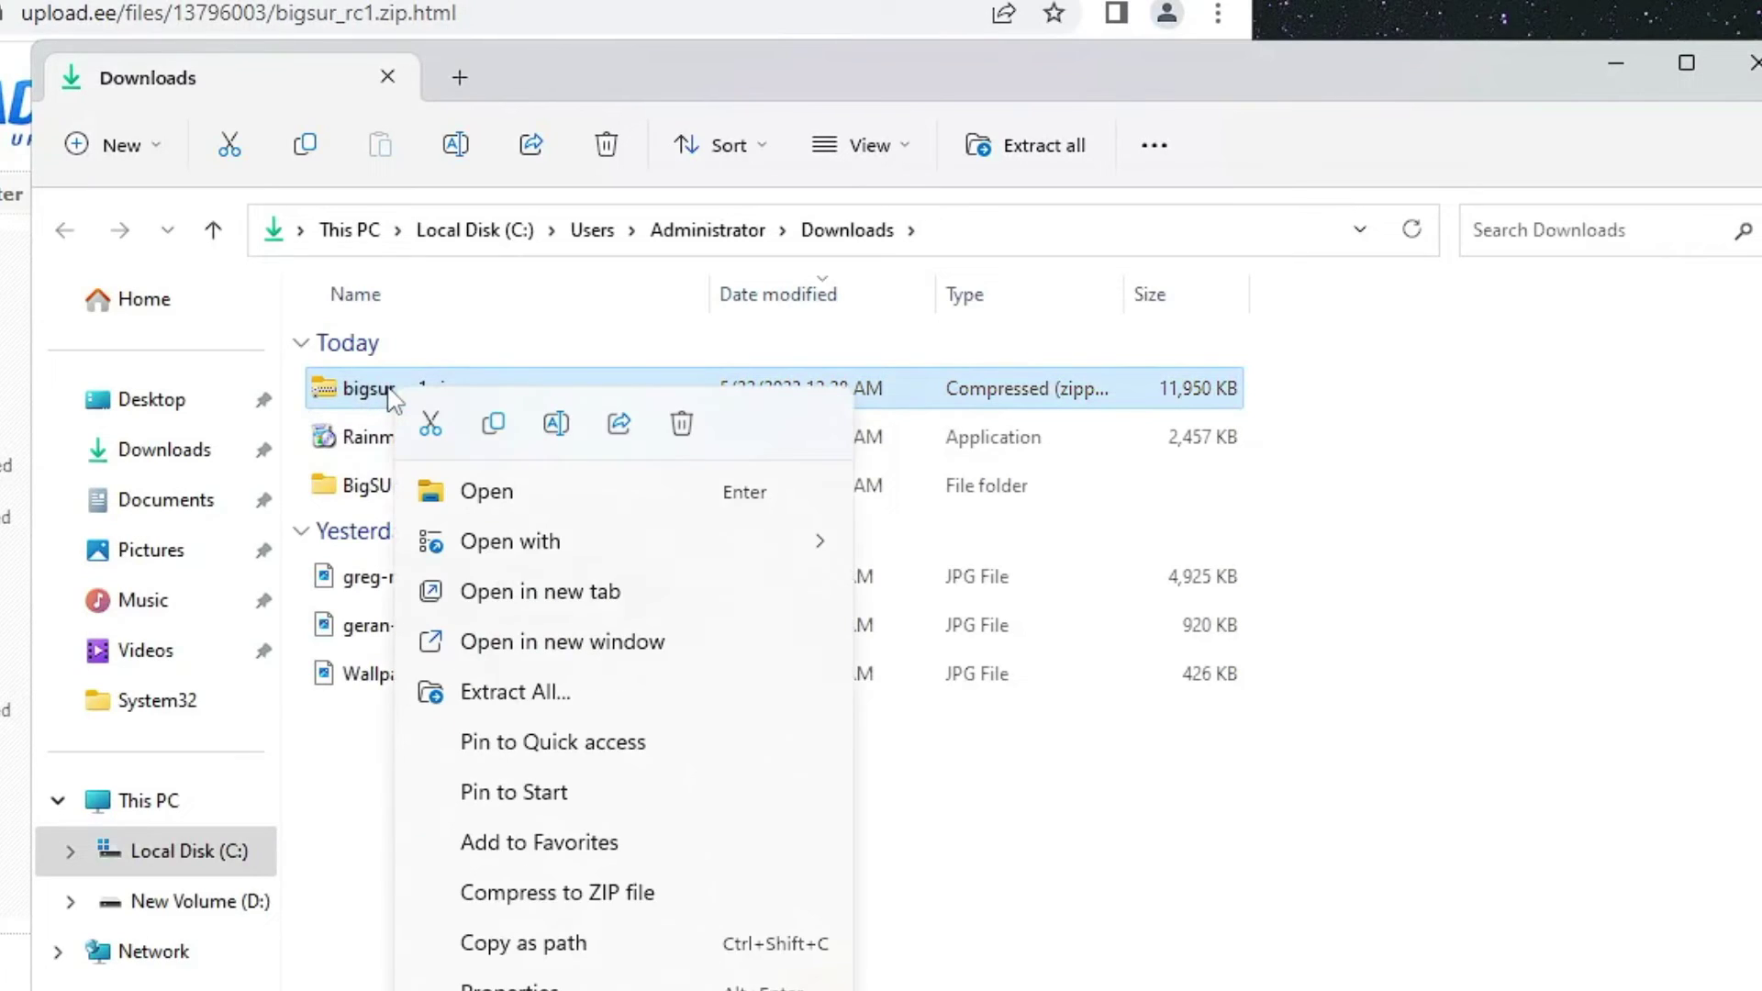
pyautogui.click(547, 695)
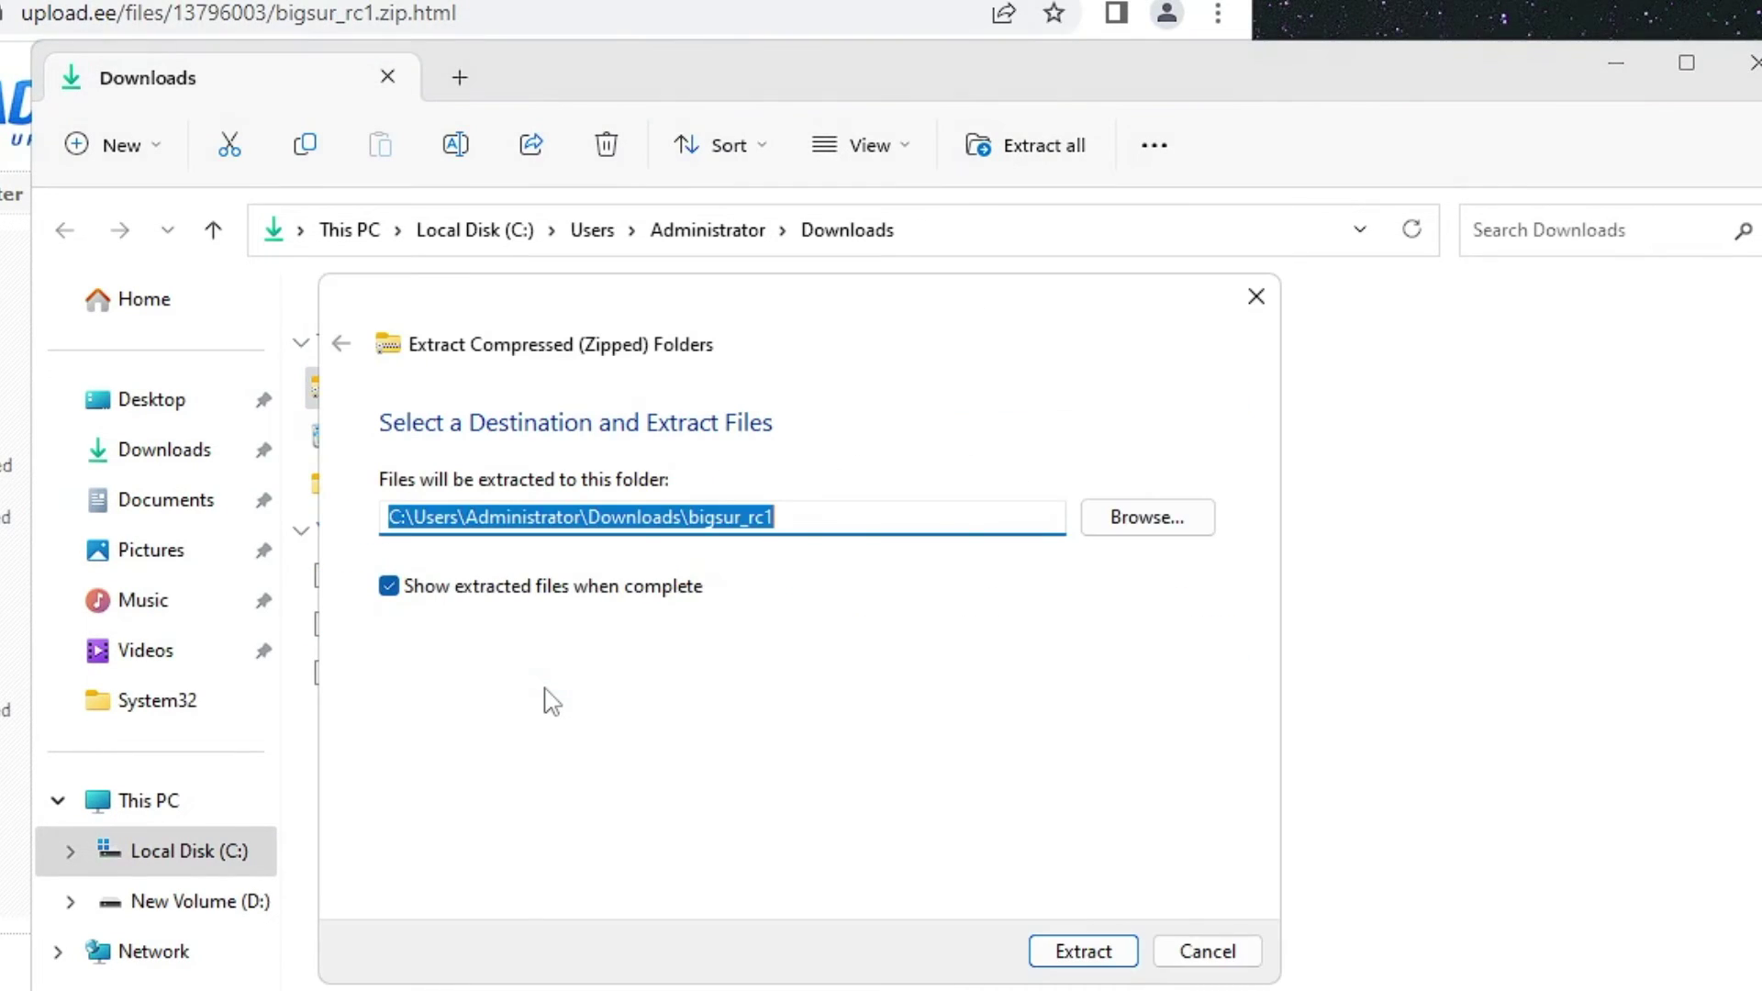
pyautogui.click(1130, 518)
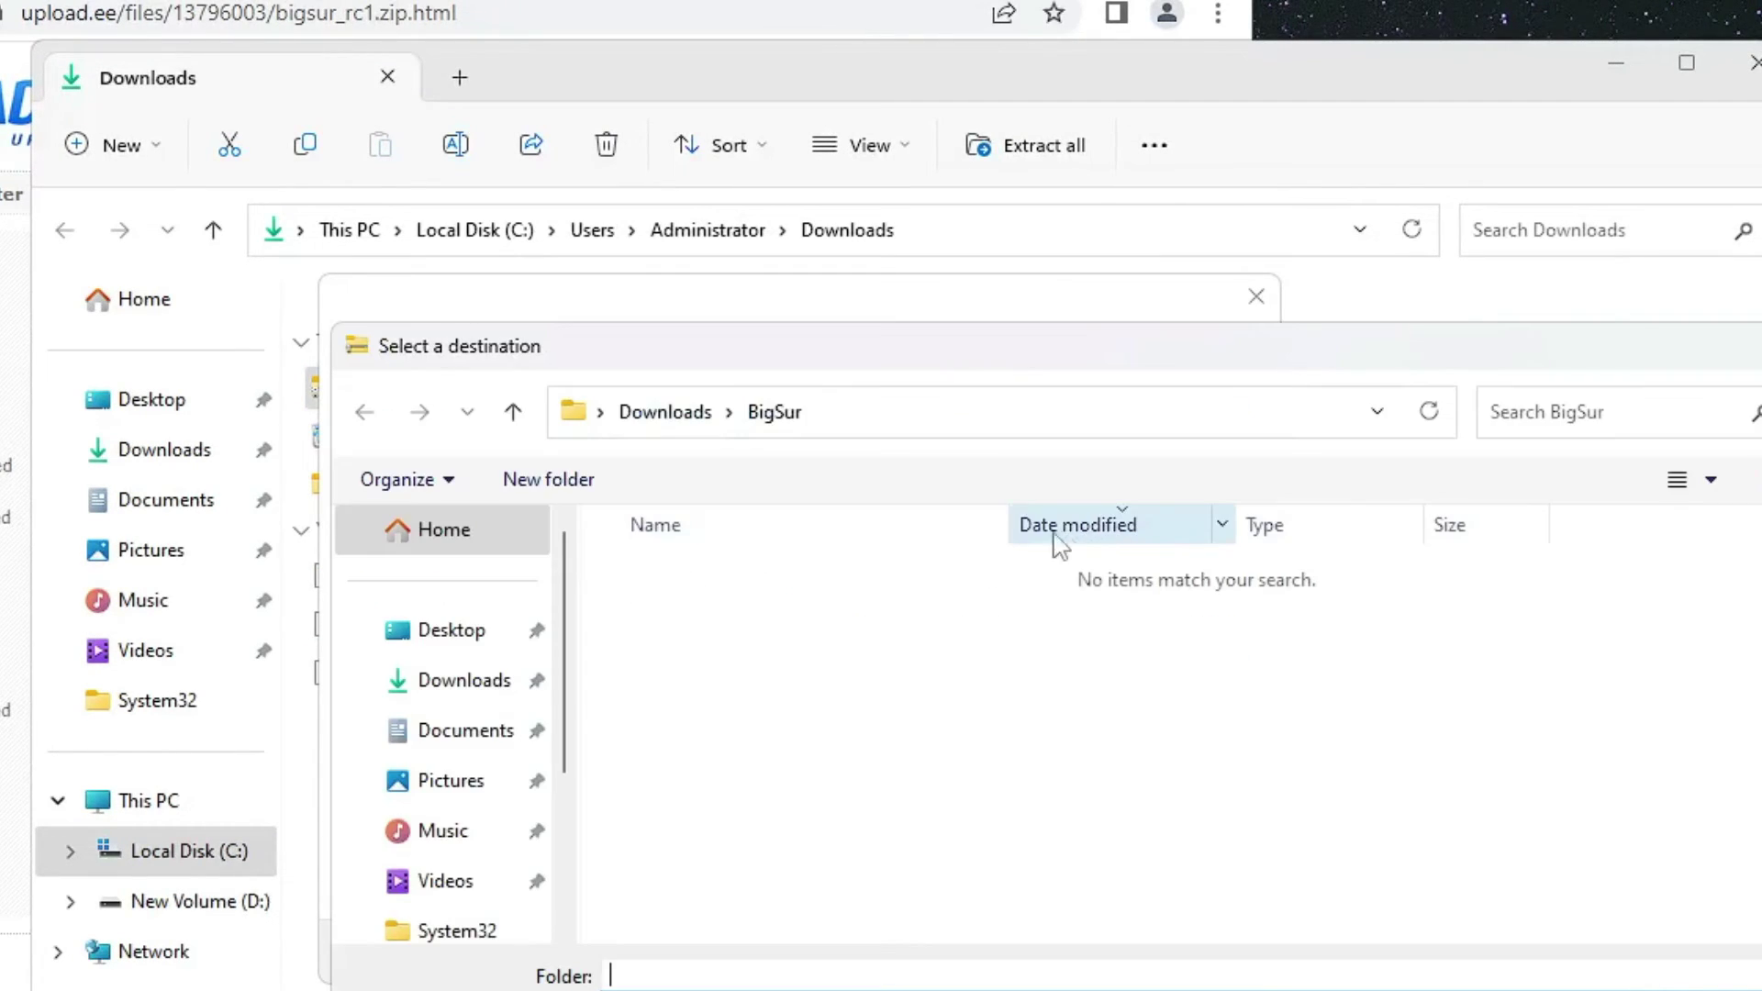
pyautogui.click(526, 684)
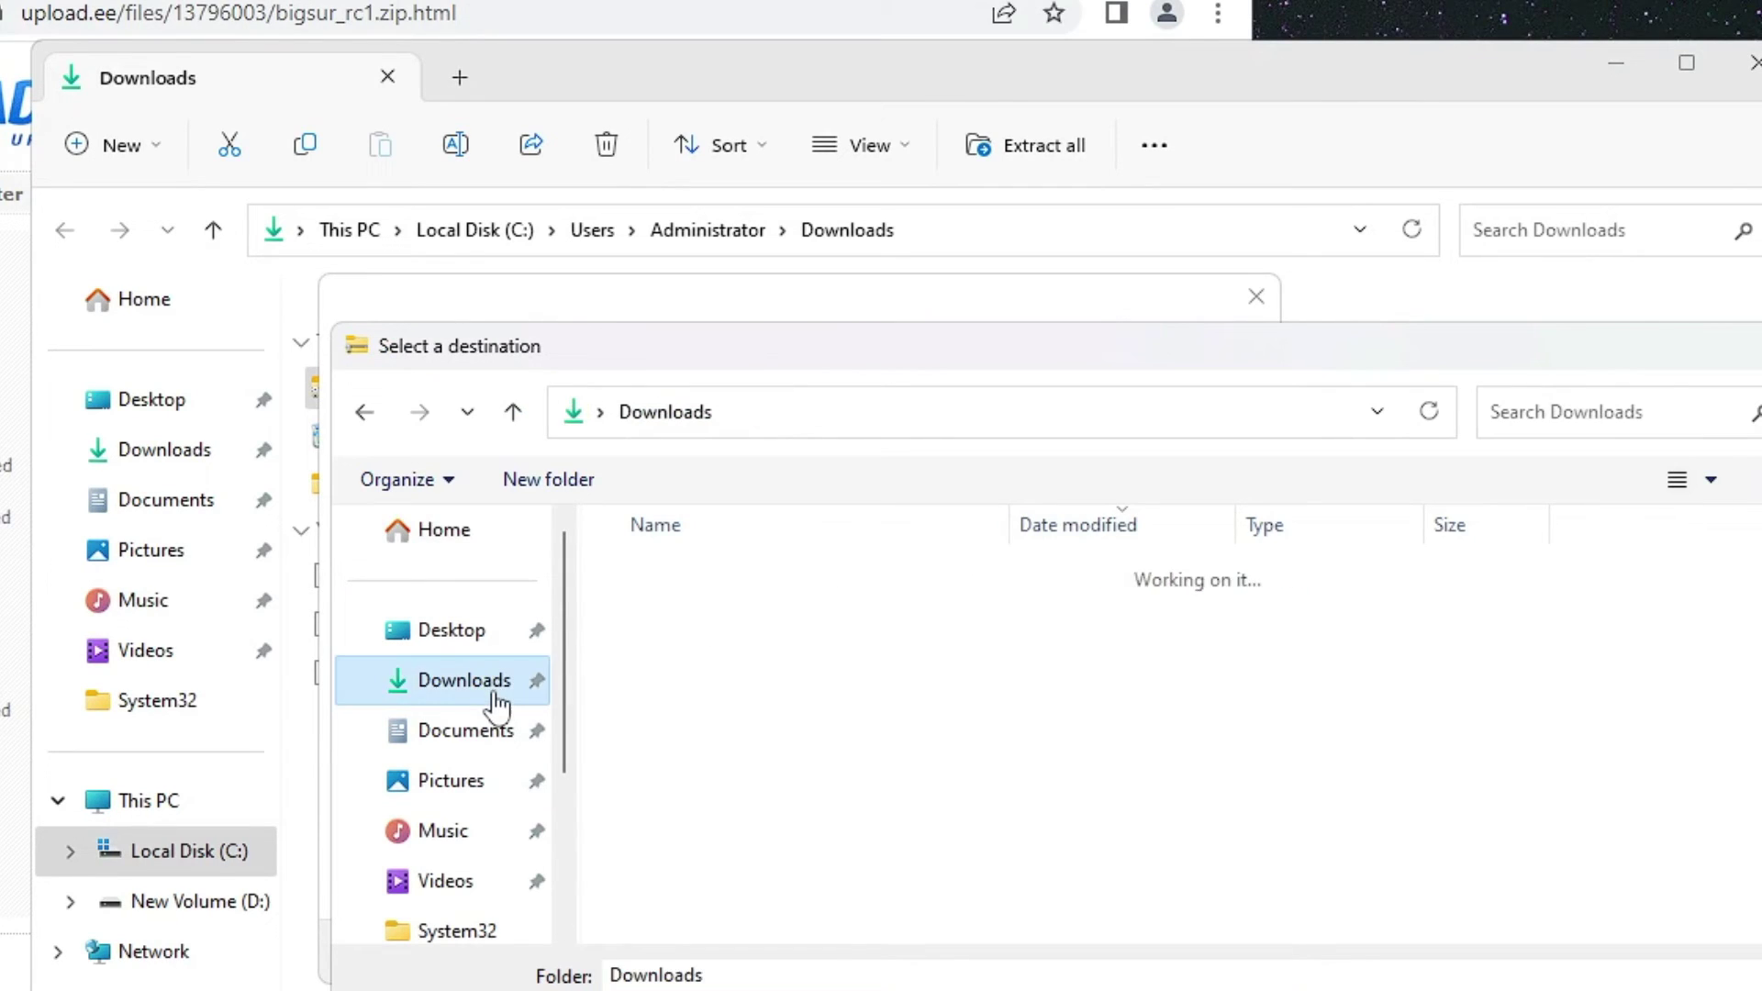
pyautogui.click(720, 643)
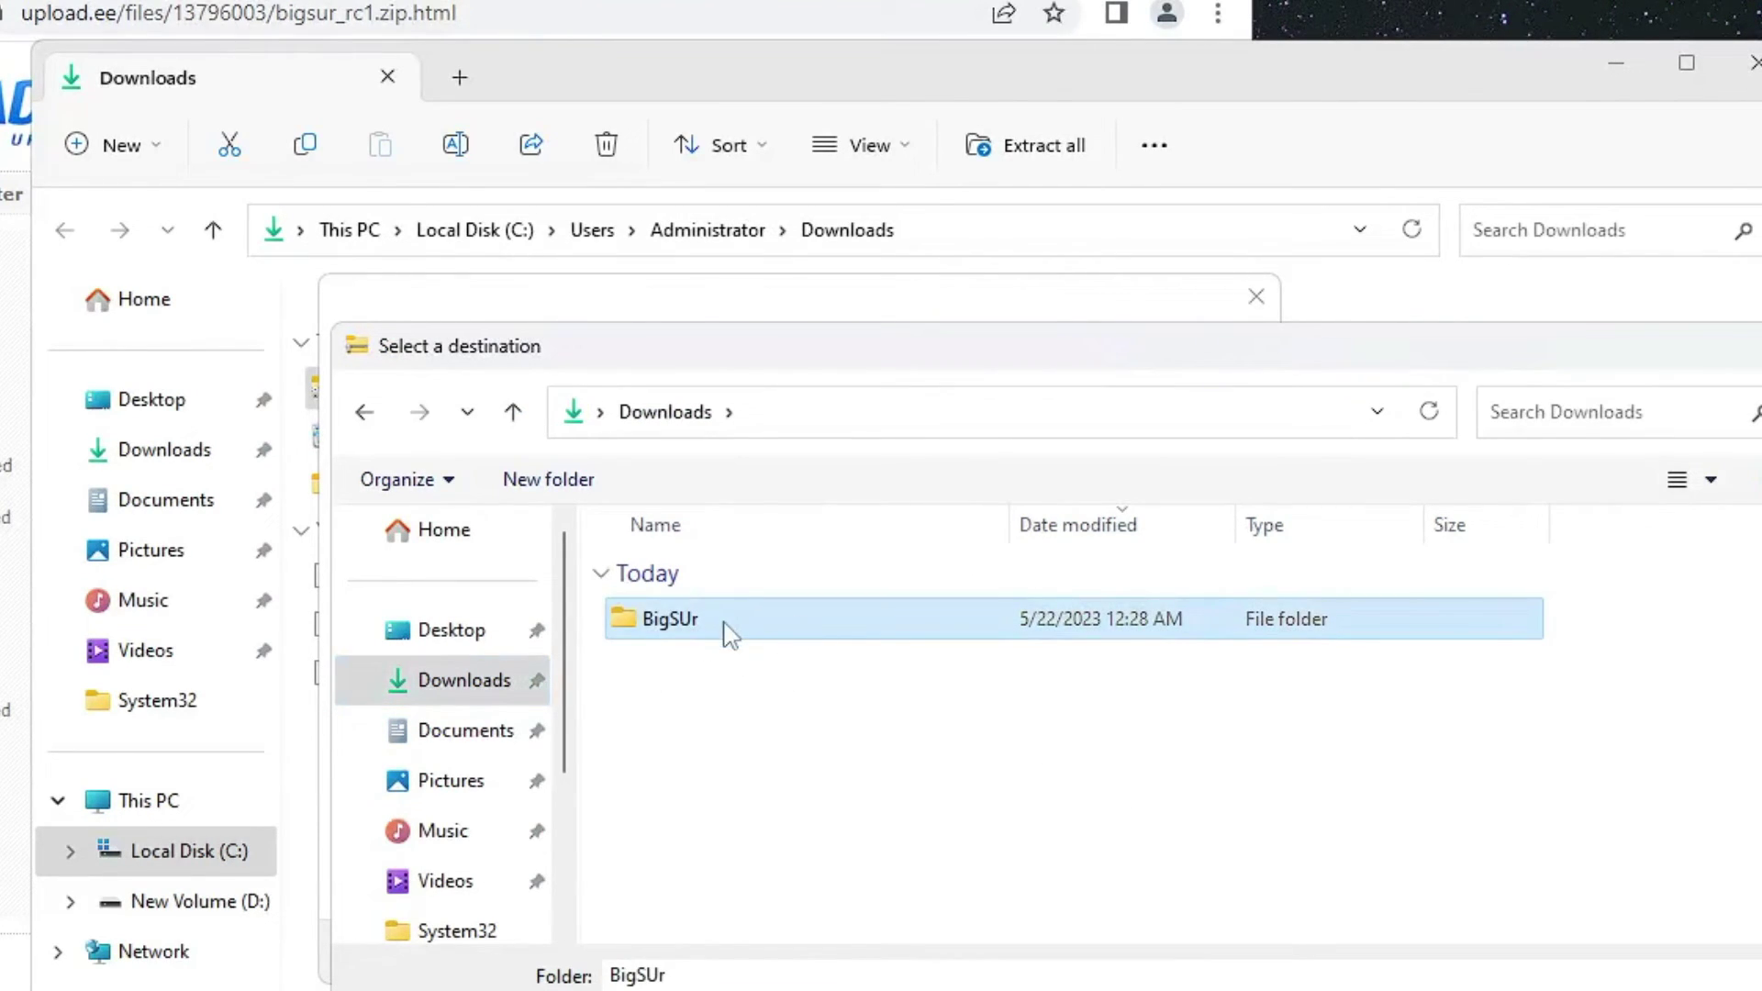
pyautogui.click(1436, 984)
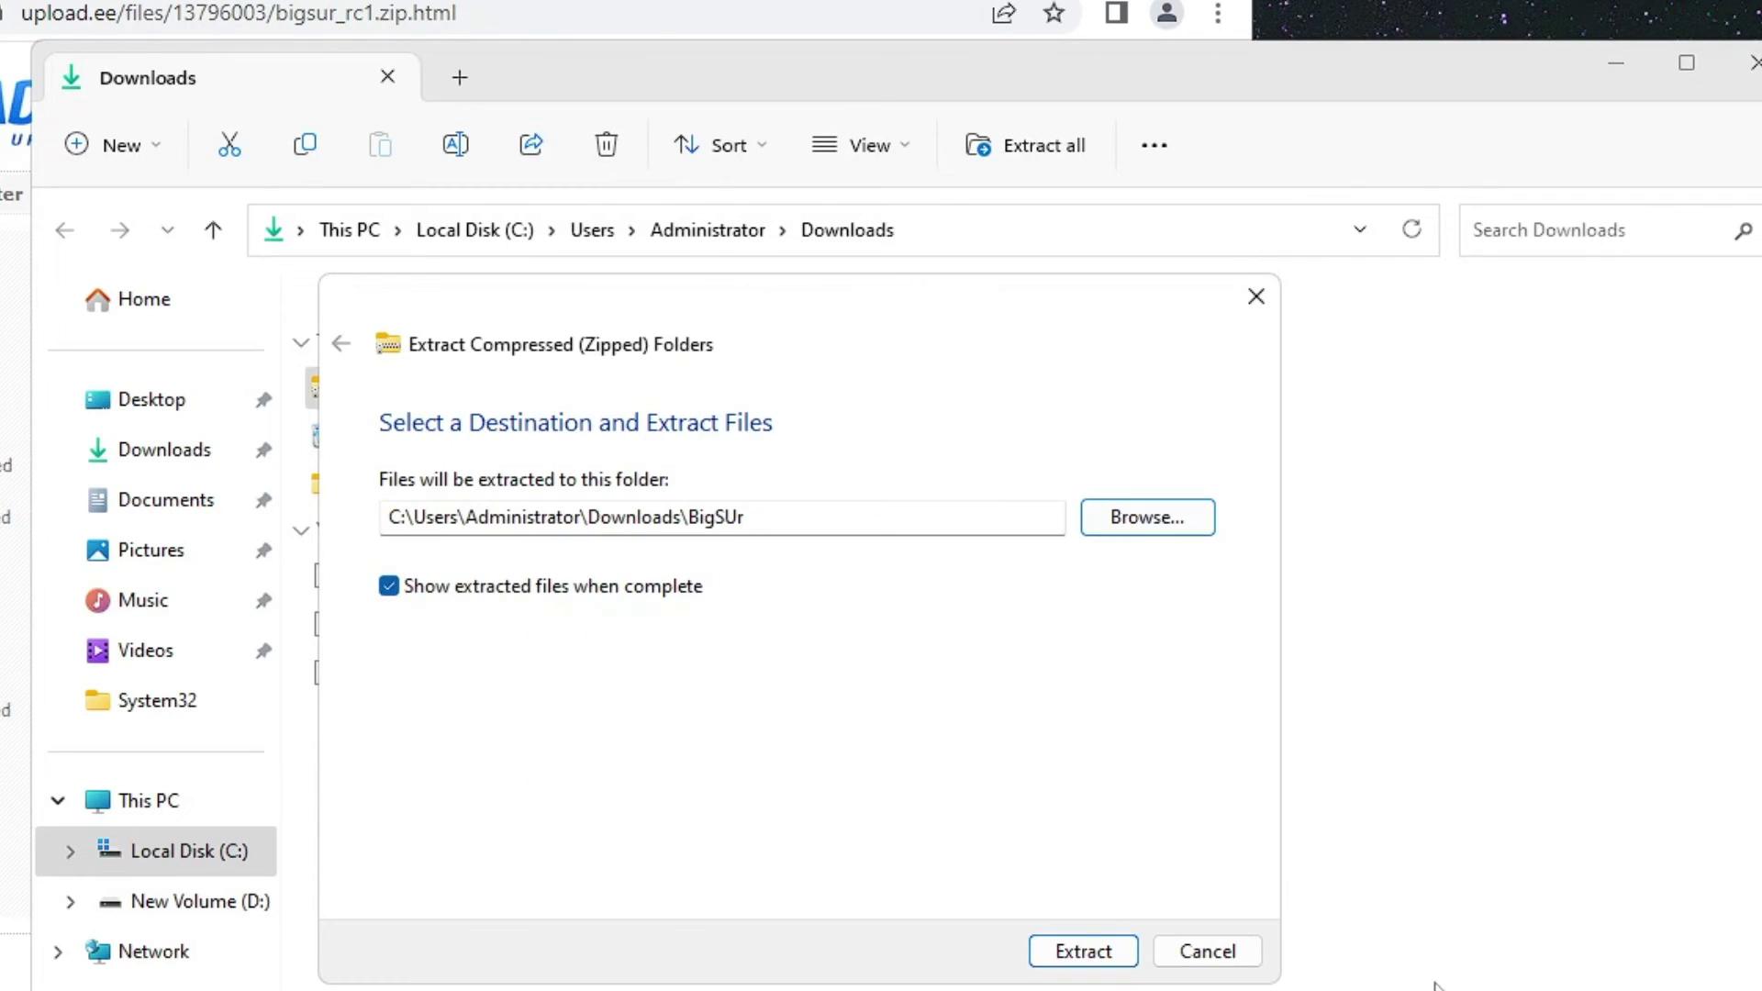
pyautogui.click(1100, 963)
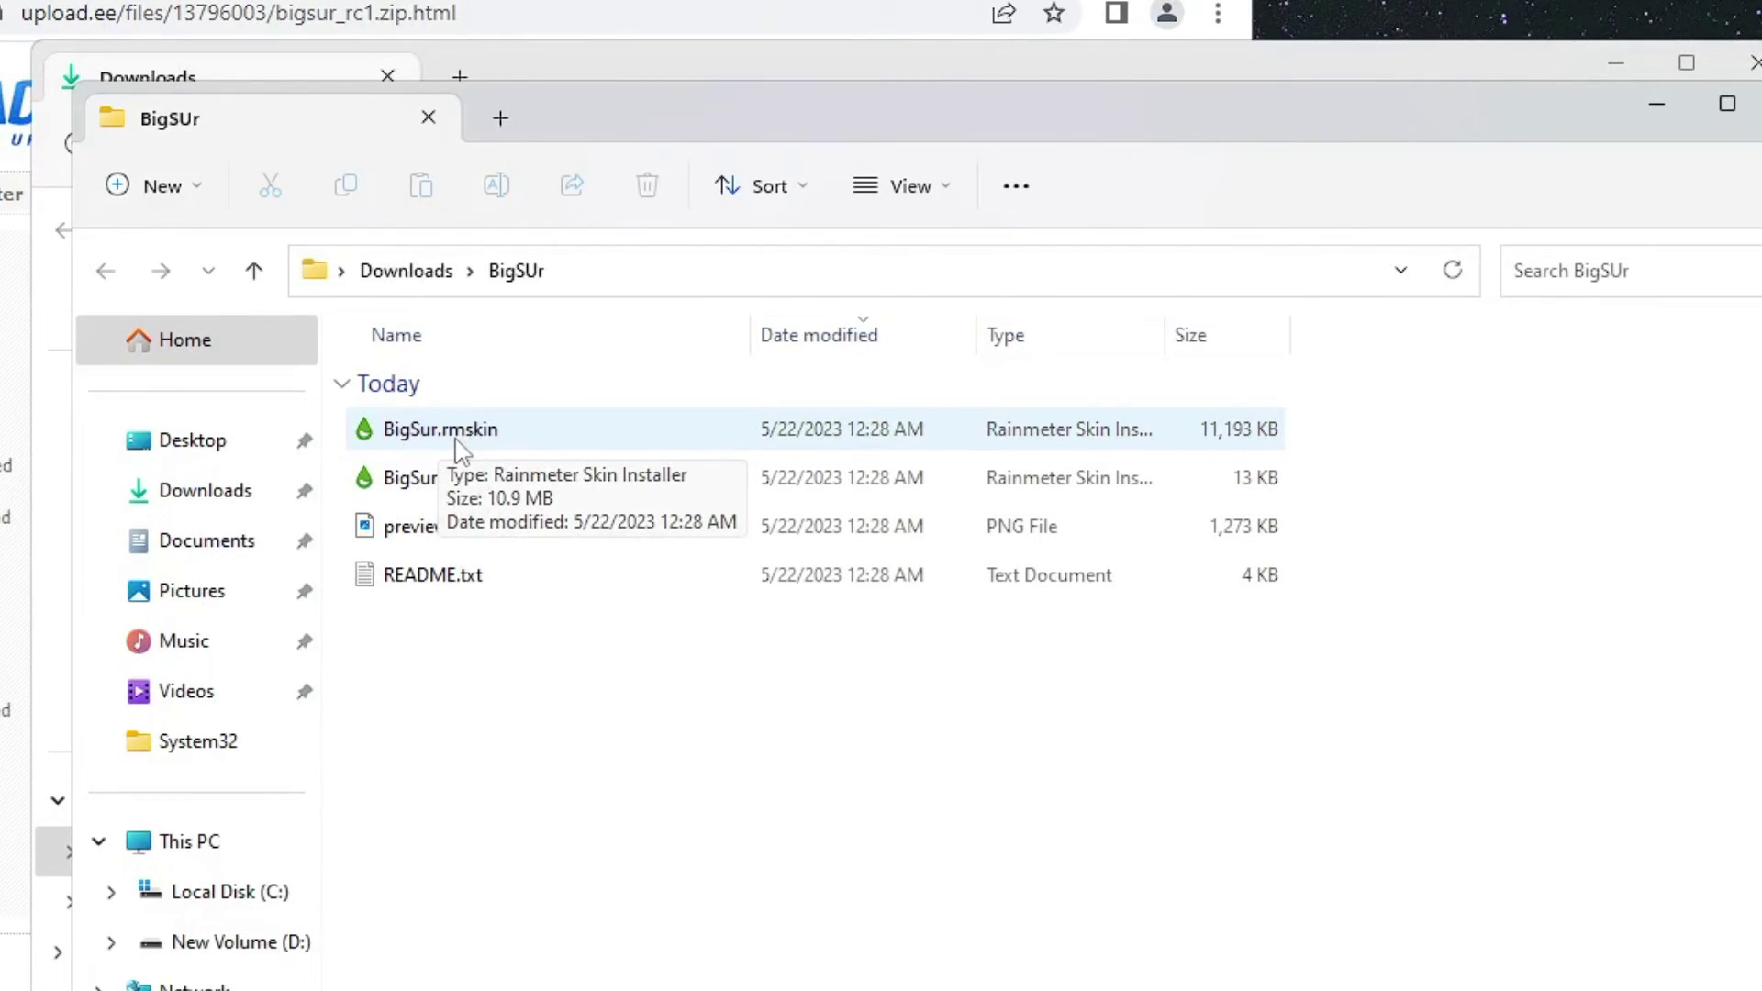
# Check that file name extensions are shown, and install BigSur.rmskin with all included components and its included layout.
pyautogui.click(951, 193)
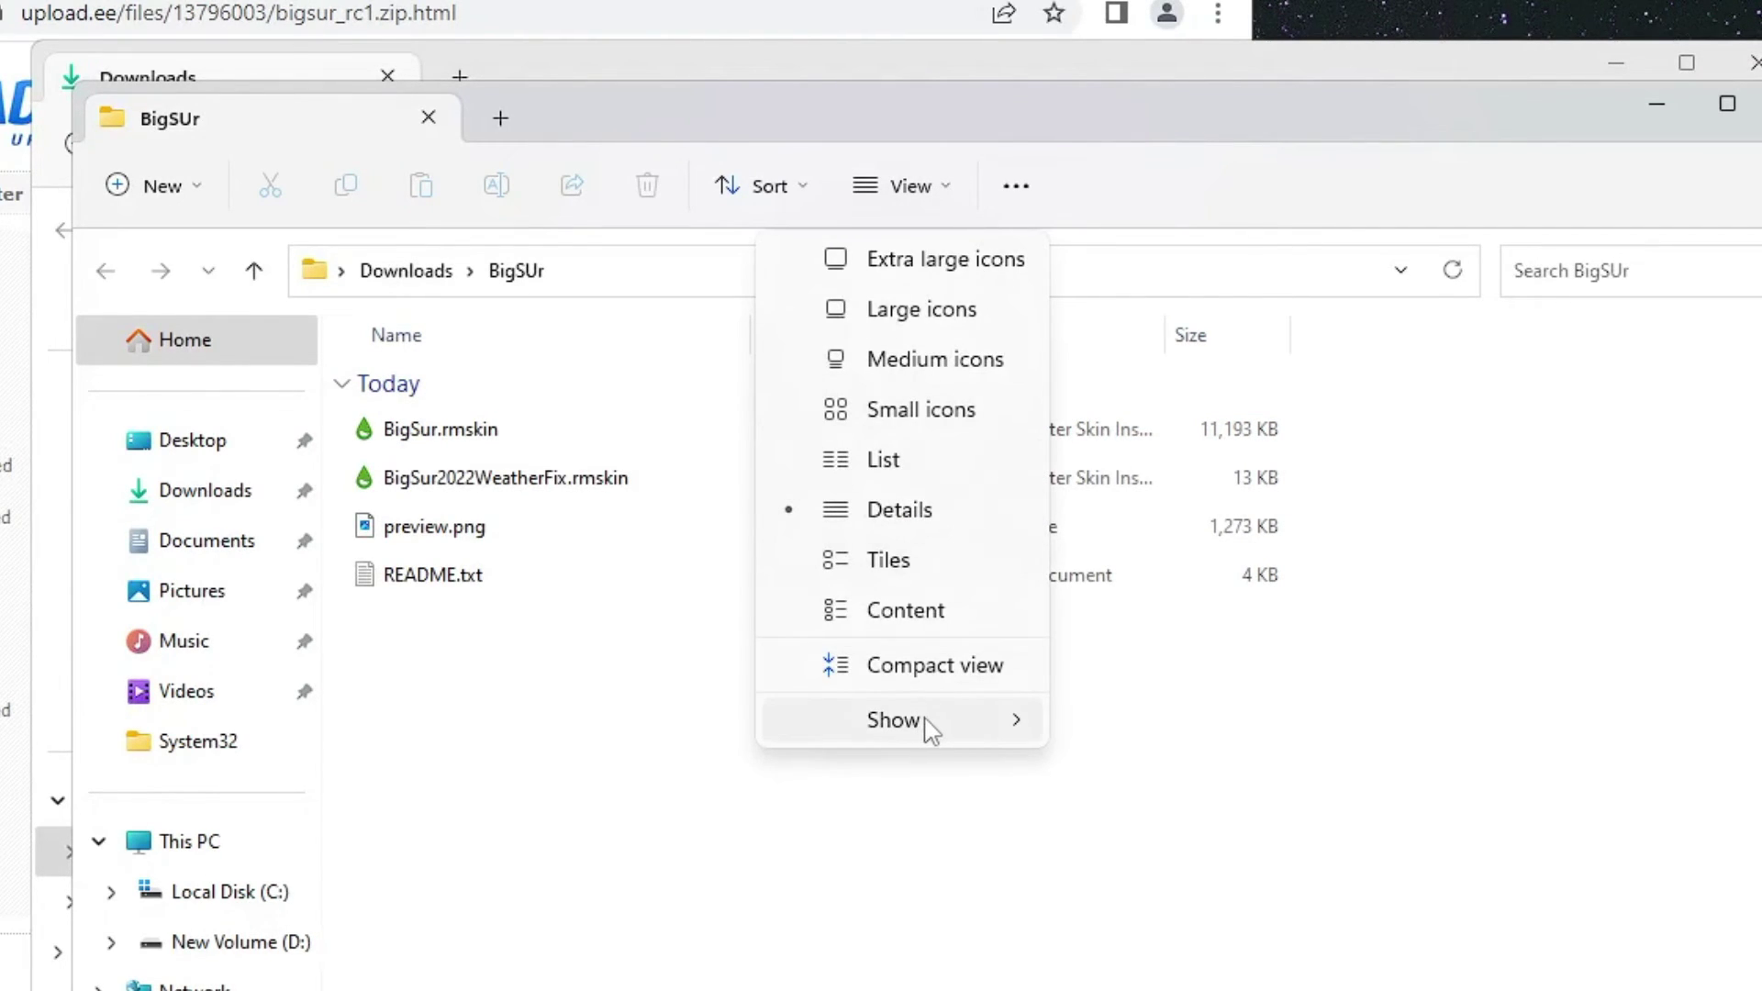
pyautogui.moveTo(932, 730)
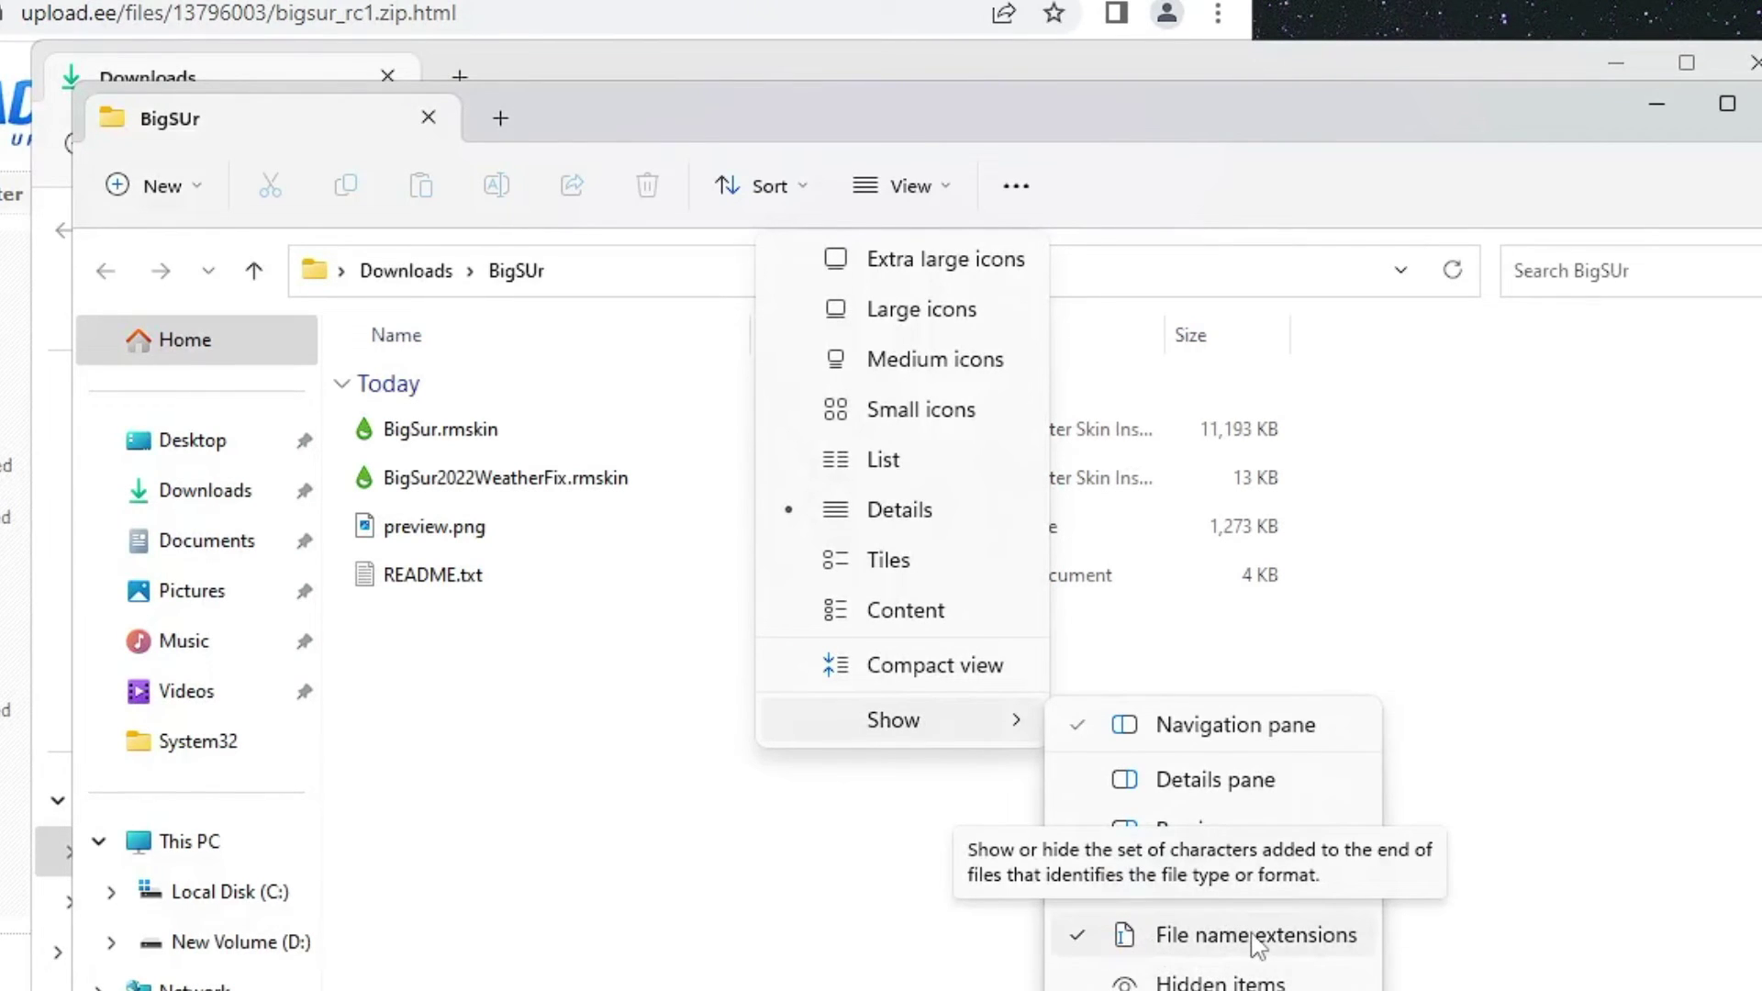
pyautogui.click(479, 439)
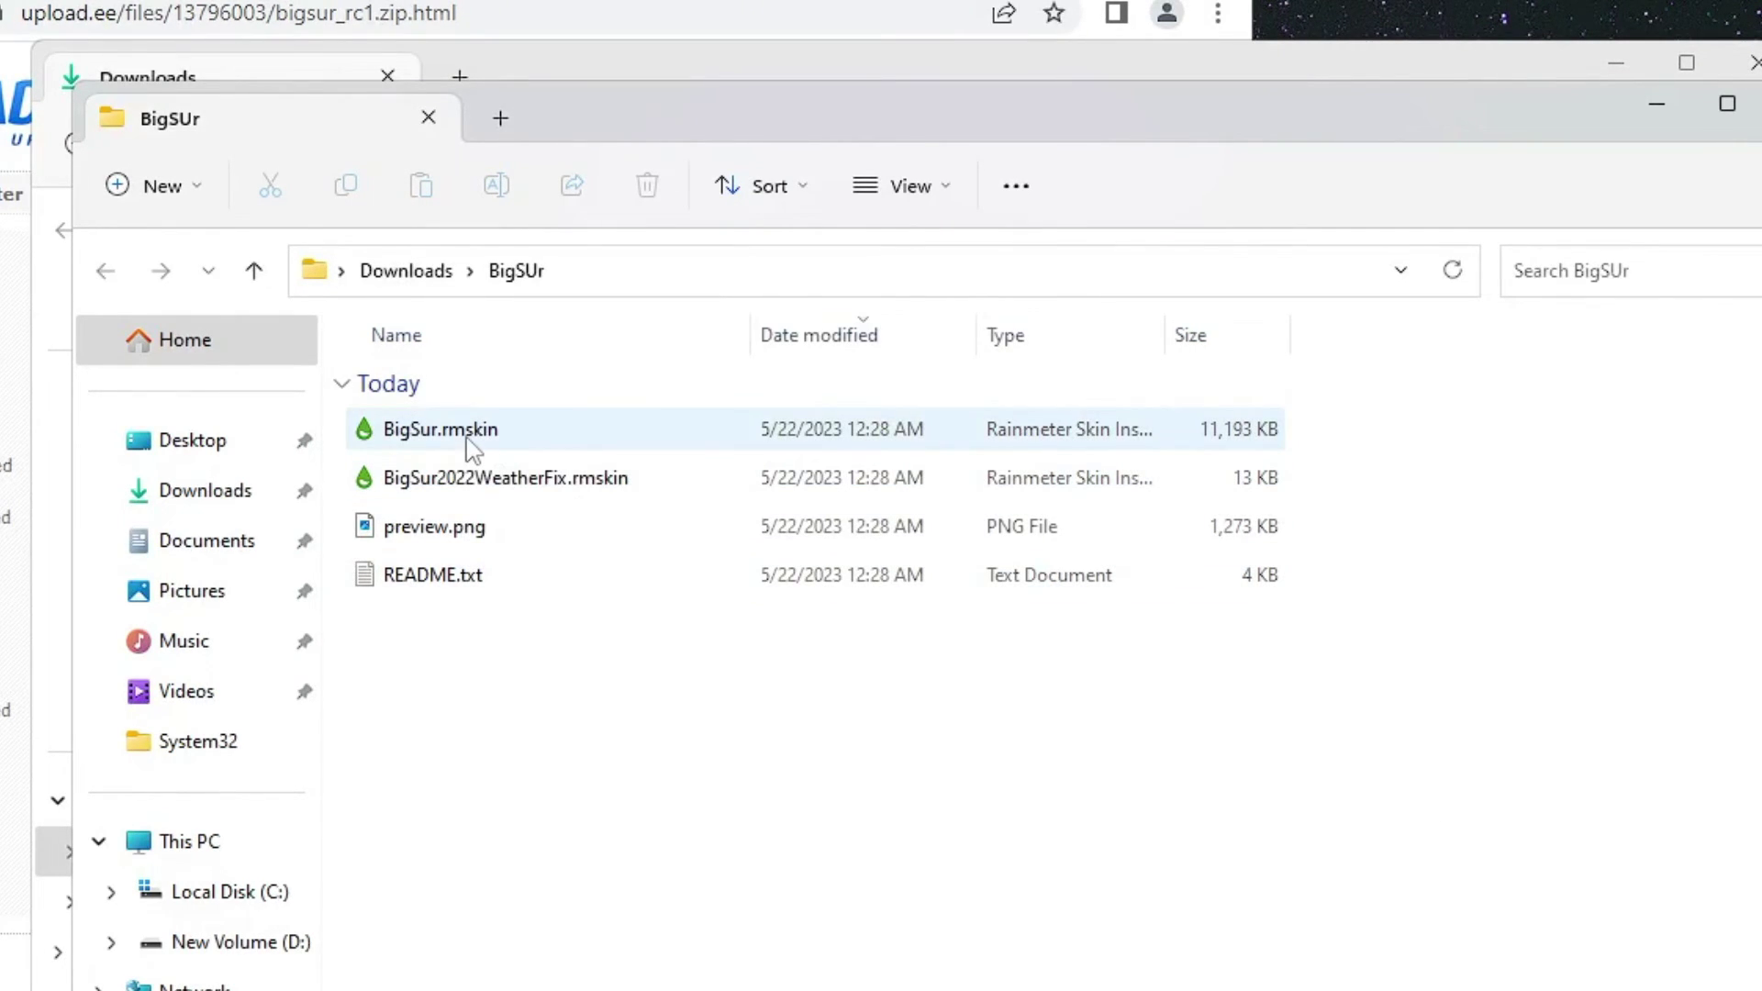
pyautogui.doubleClick(478, 427)
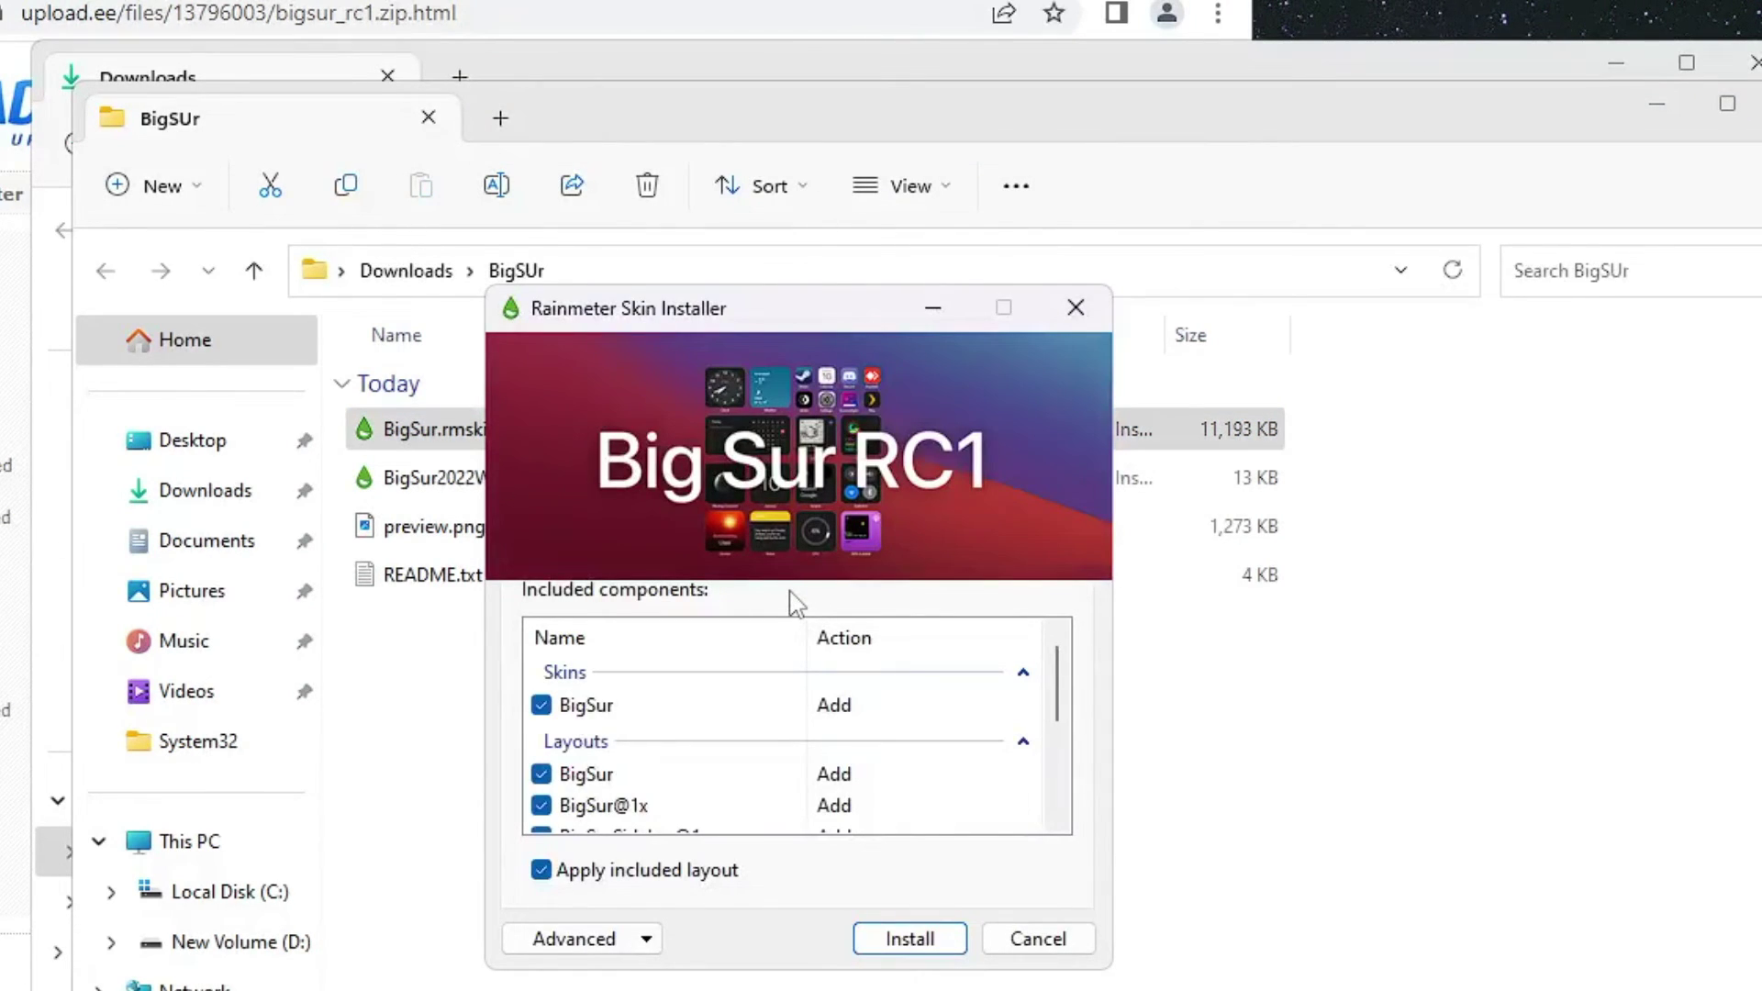
pyautogui.scroll(-3, 865, 747)
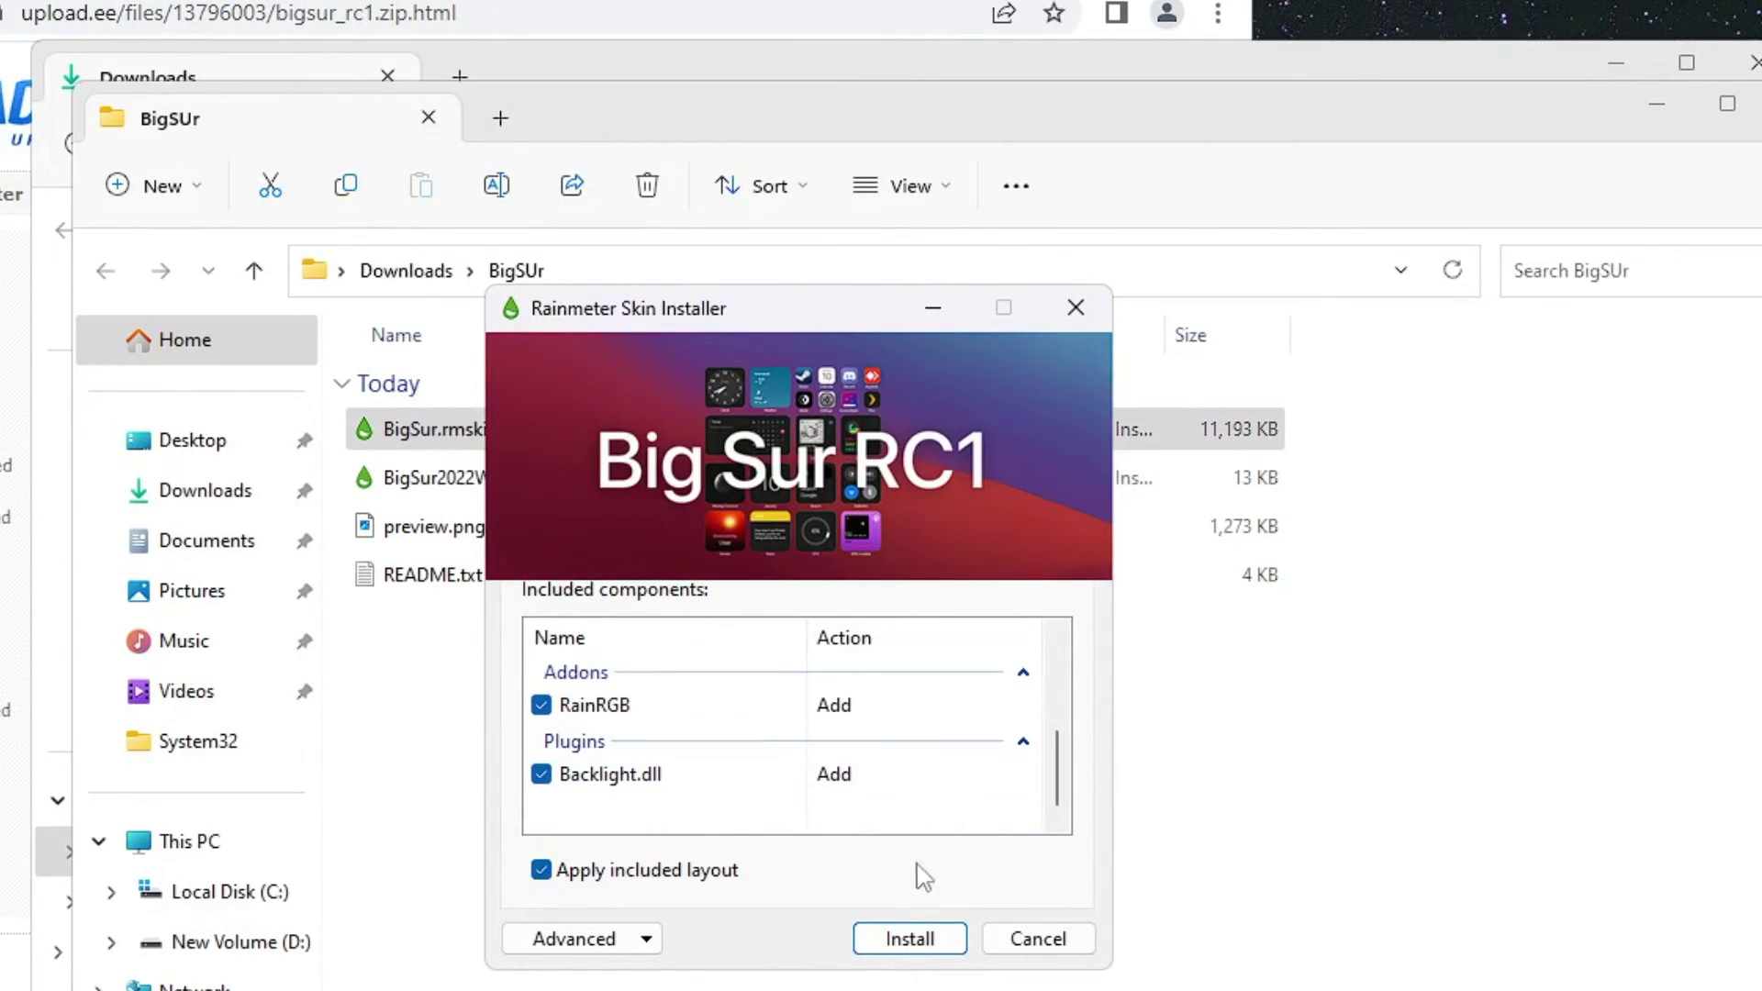
pyautogui.click(921, 943)
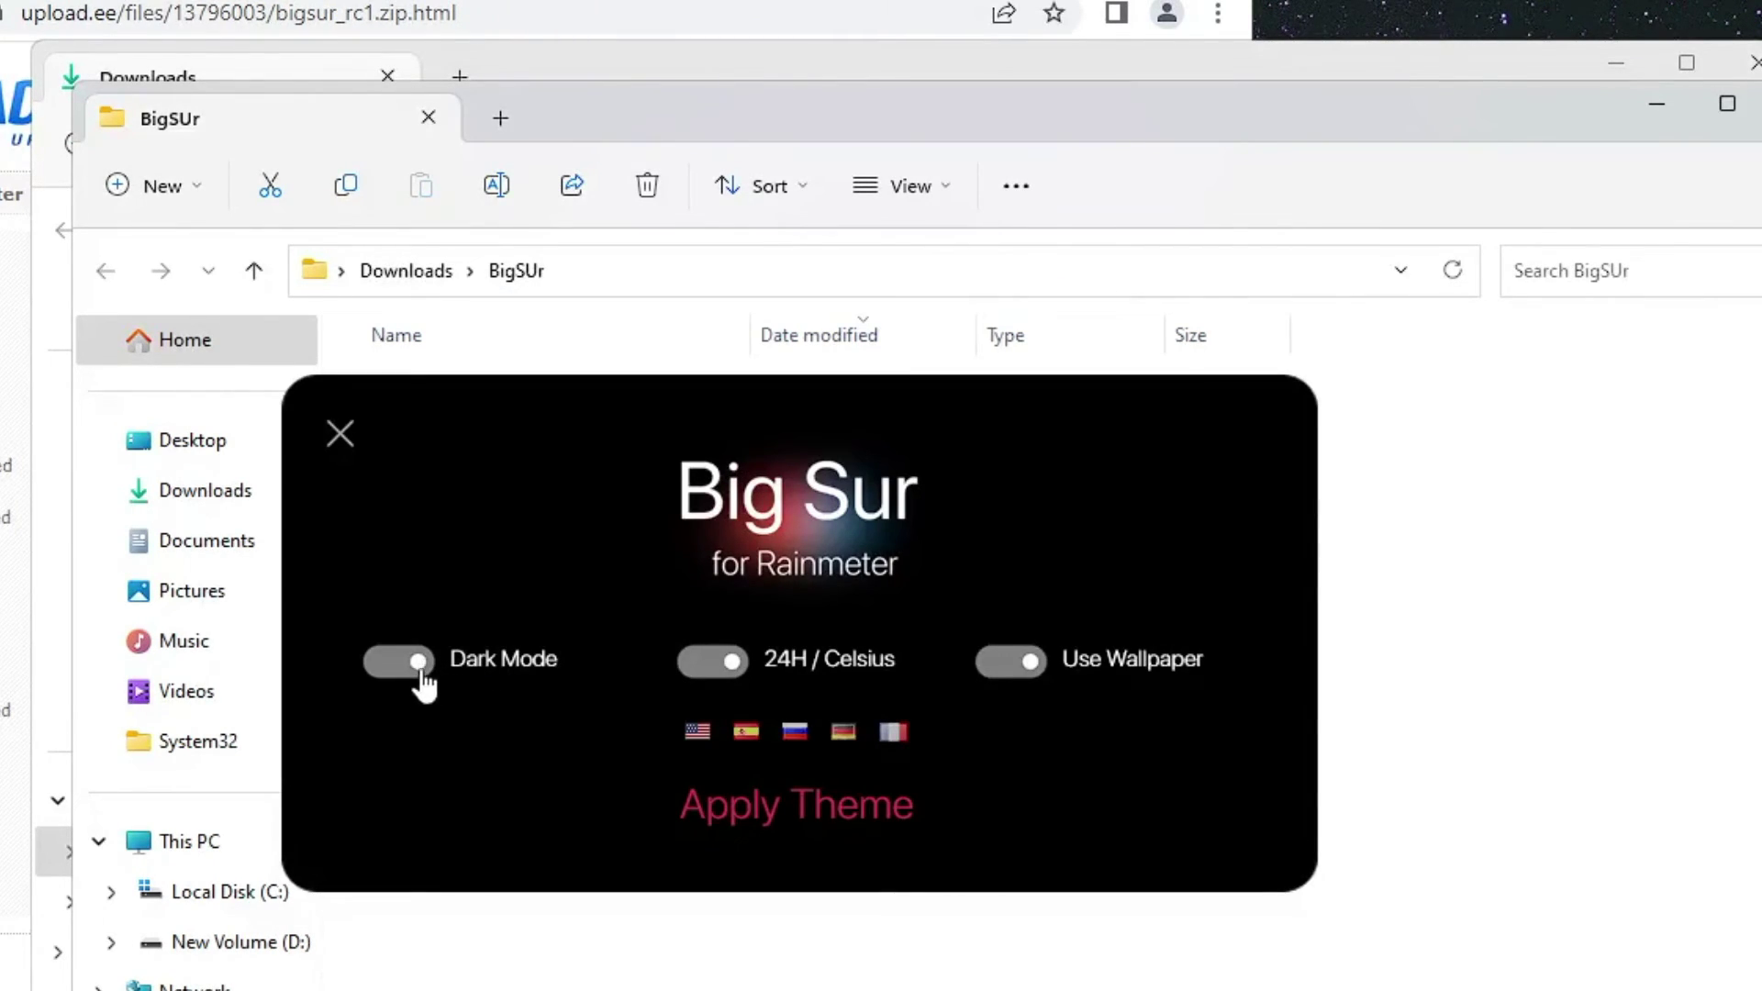
# Apply the Big Sur theme with Dark Mode on, 24H / Celsius and Use Wallpaper off, using the layout without a sidebar.
pyautogui.click(415, 667)
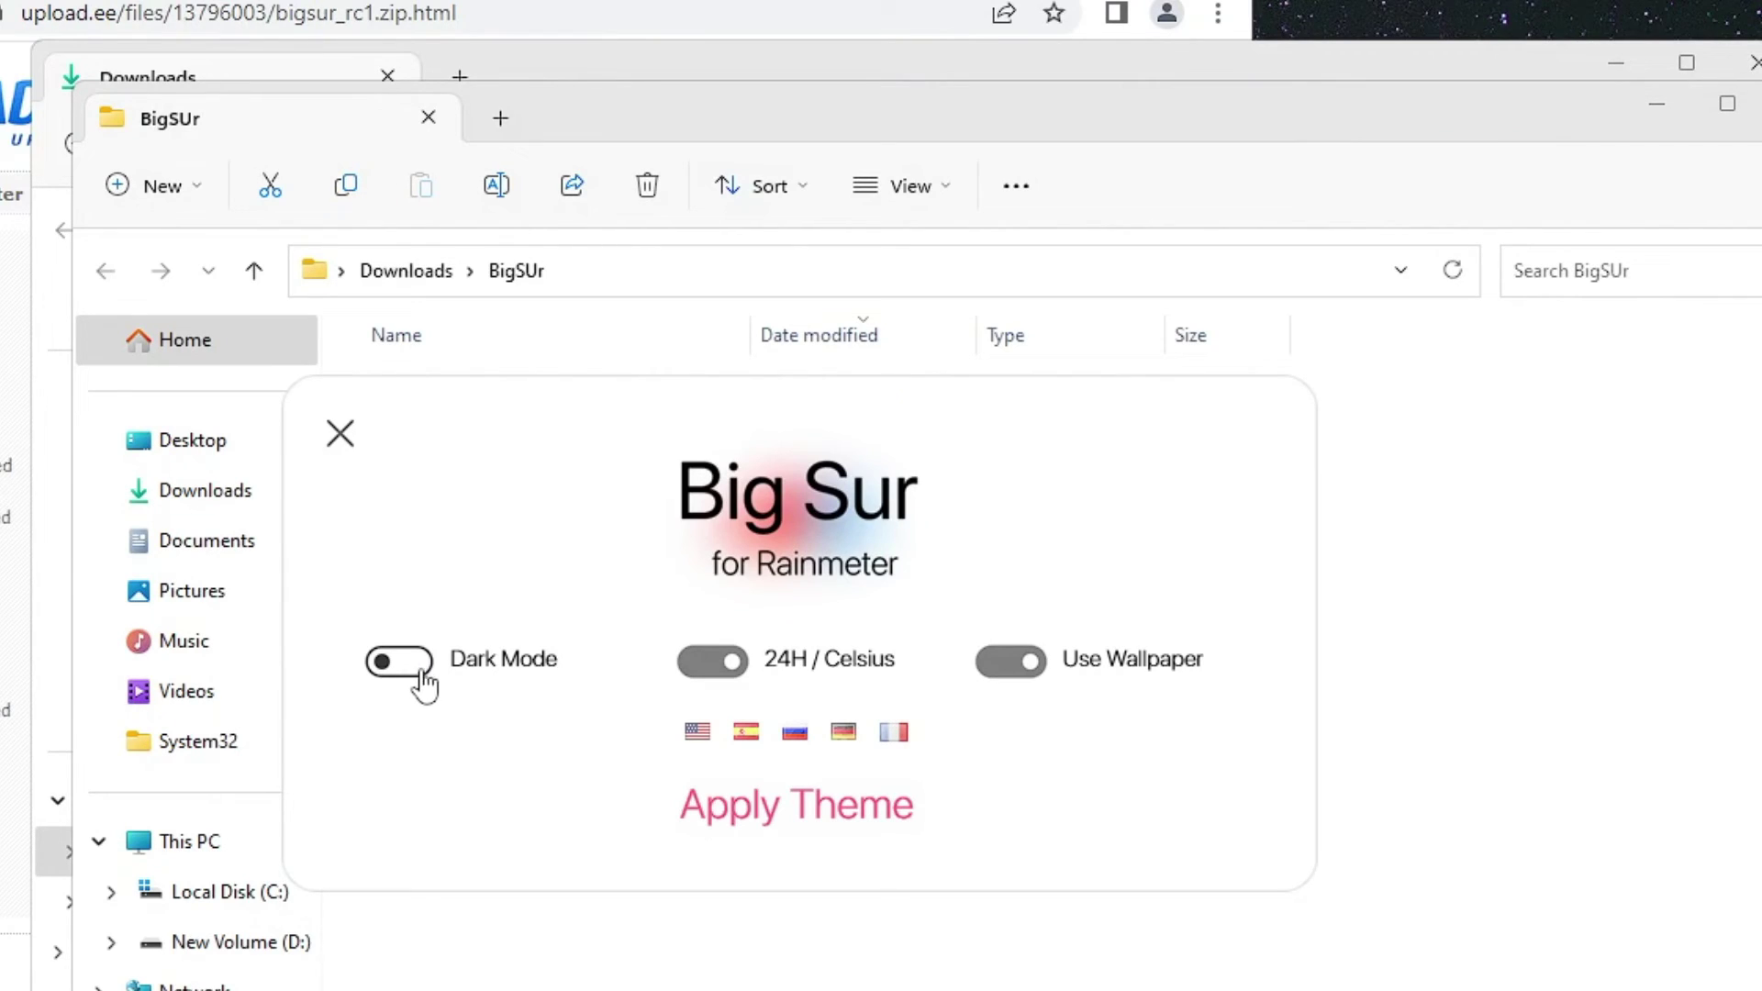
pyautogui.click(414, 669)
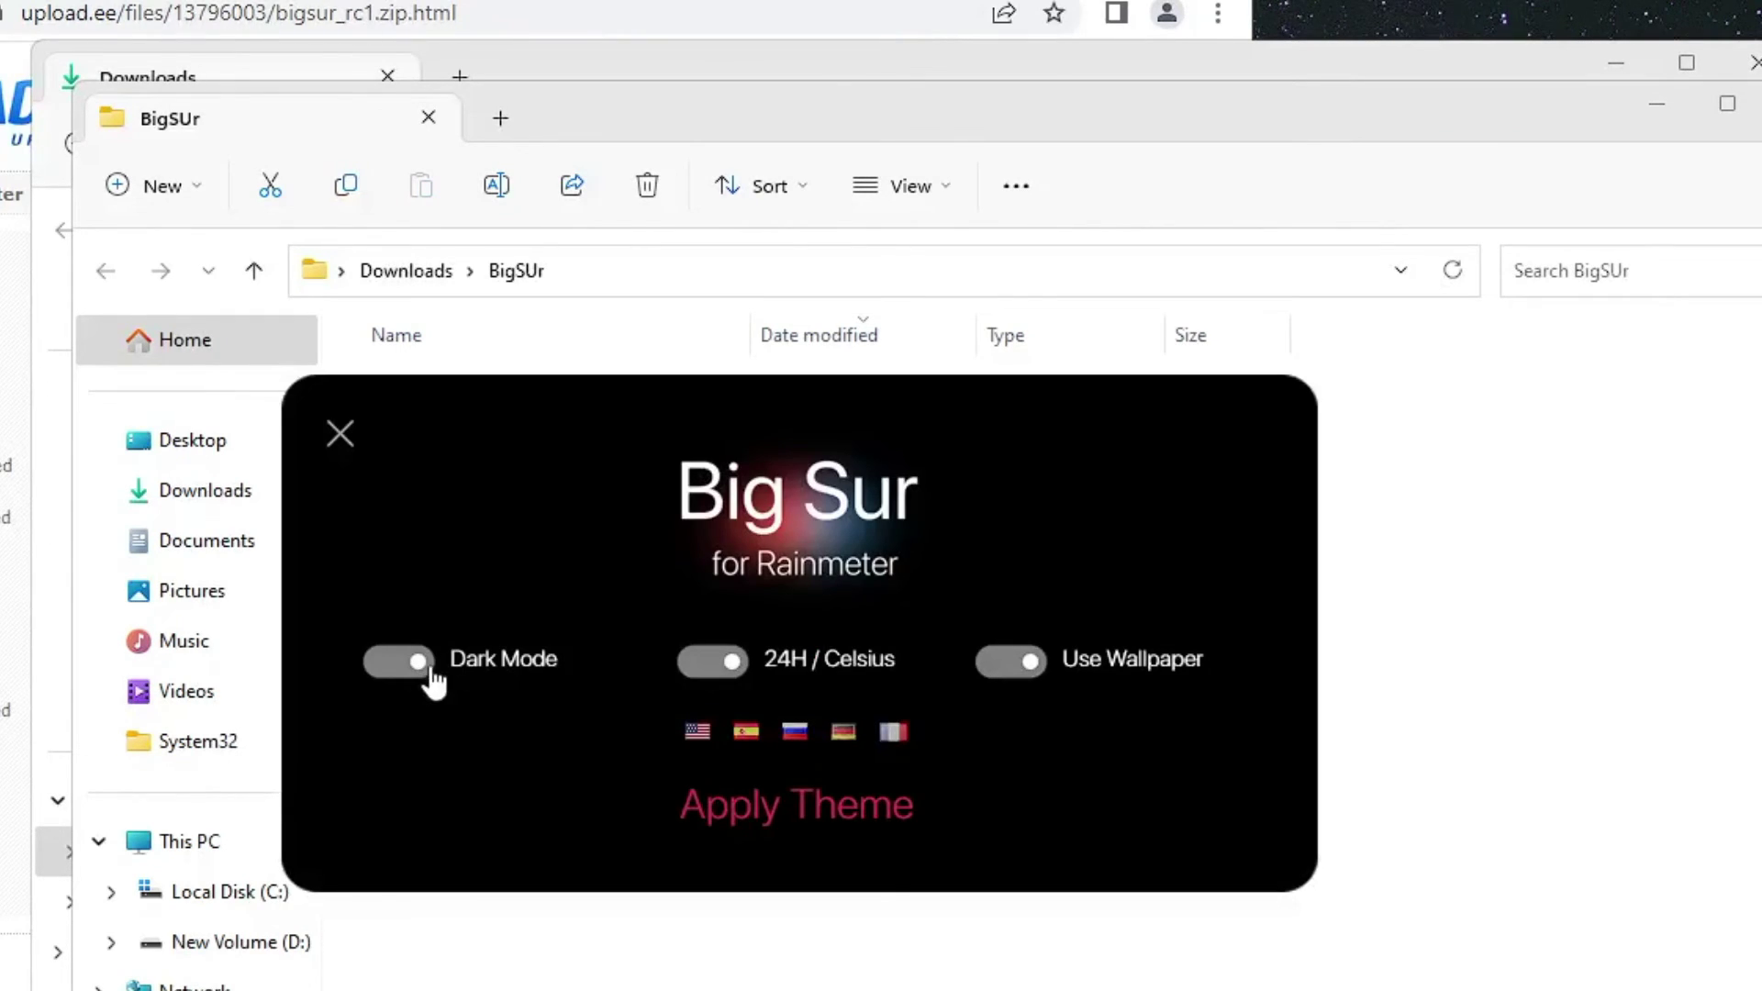
pyautogui.click(730, 665)
pyautogui.click(1031, 672)
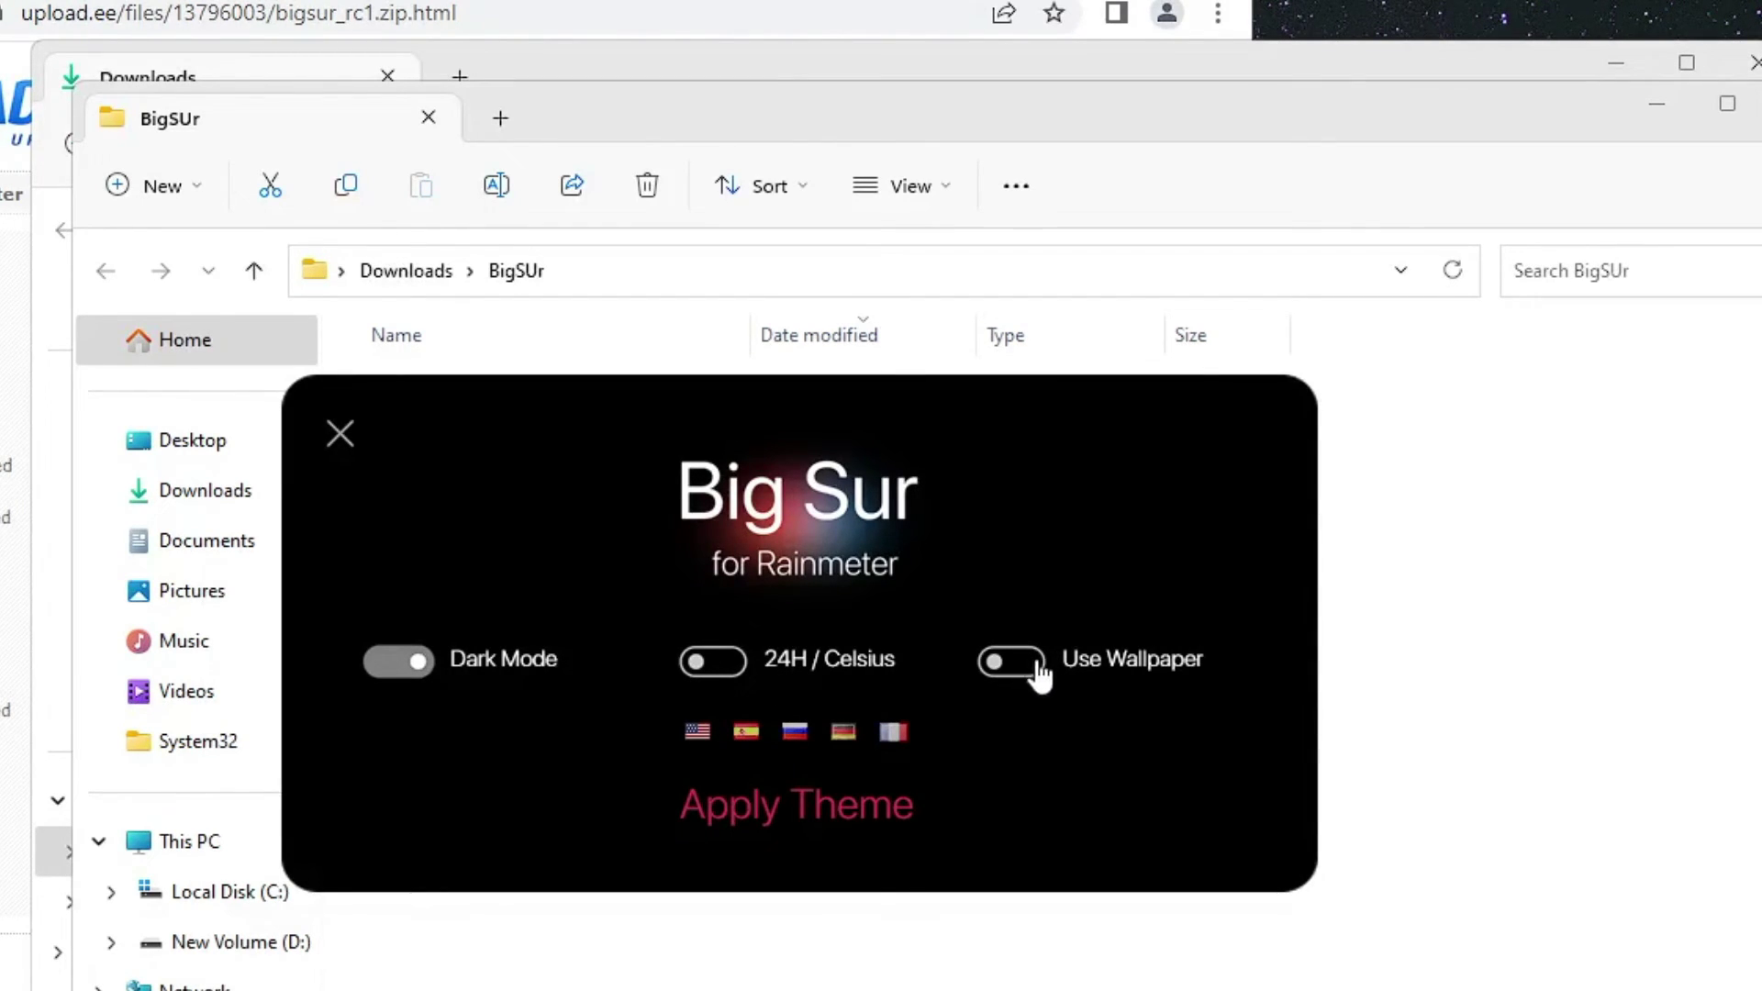
pyautogui.click(841, 817)
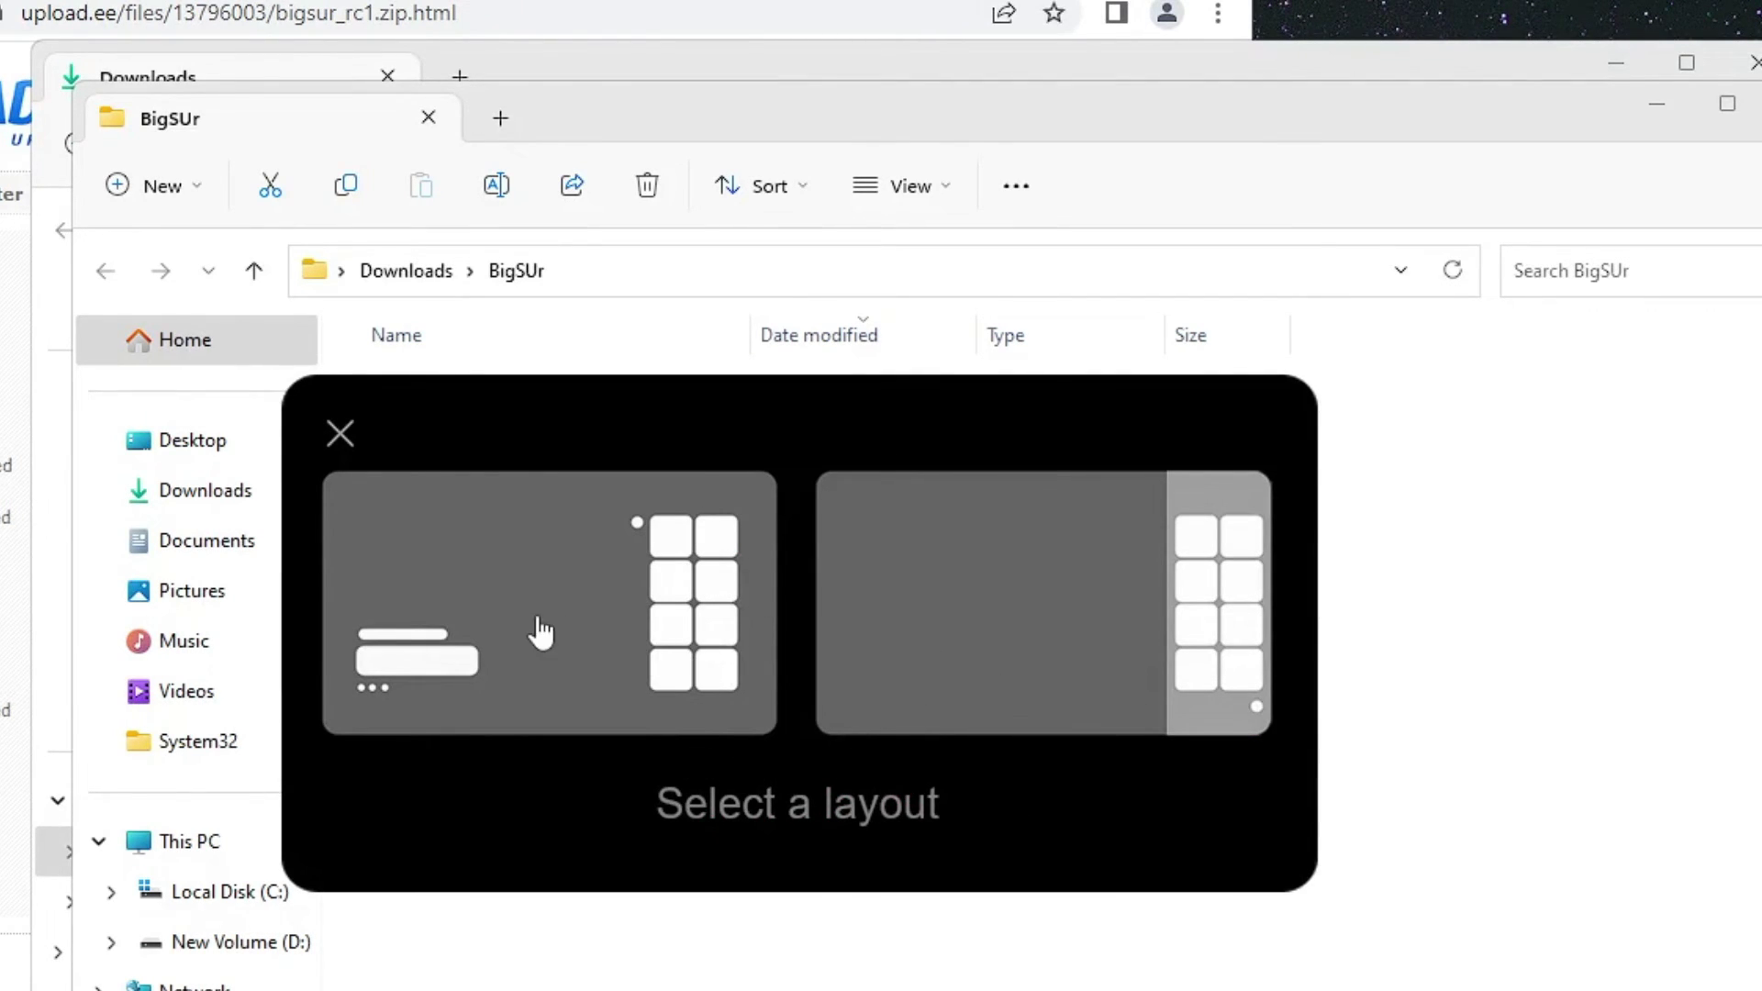
pyautogui.click(602, 604)
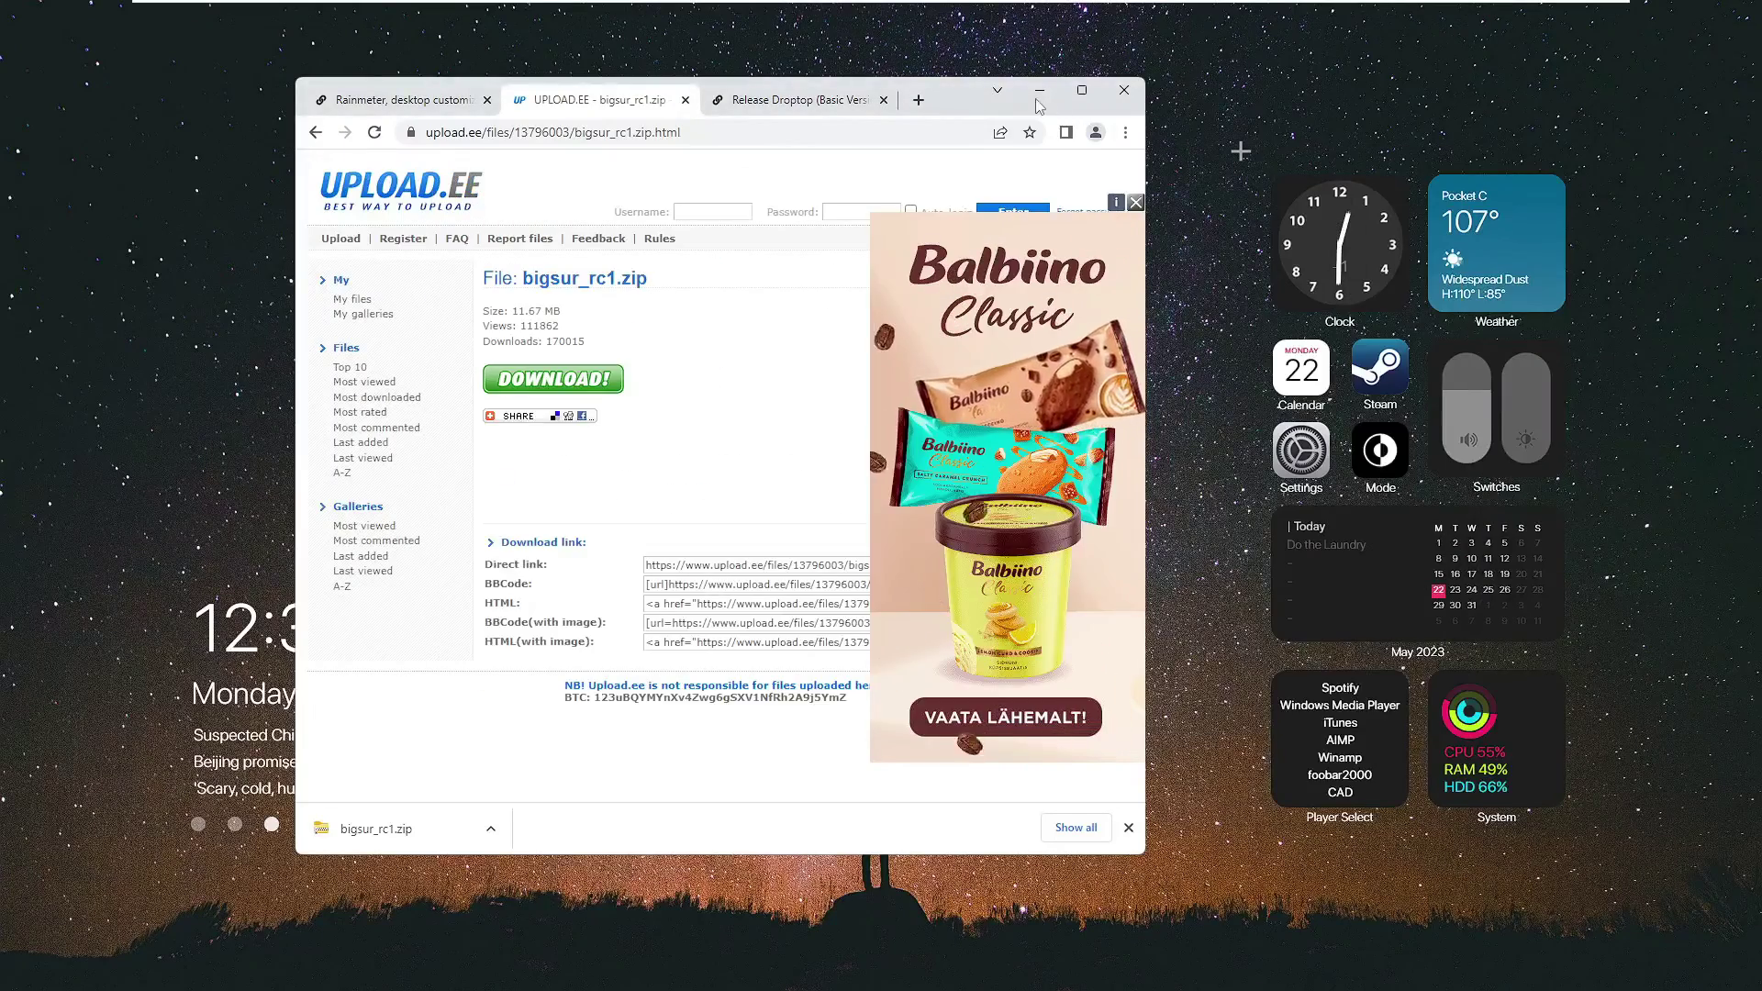
# Minimize the browser and close the Clock and Player Select widgets on the desktop.
pyautogui.click(1038, 96)
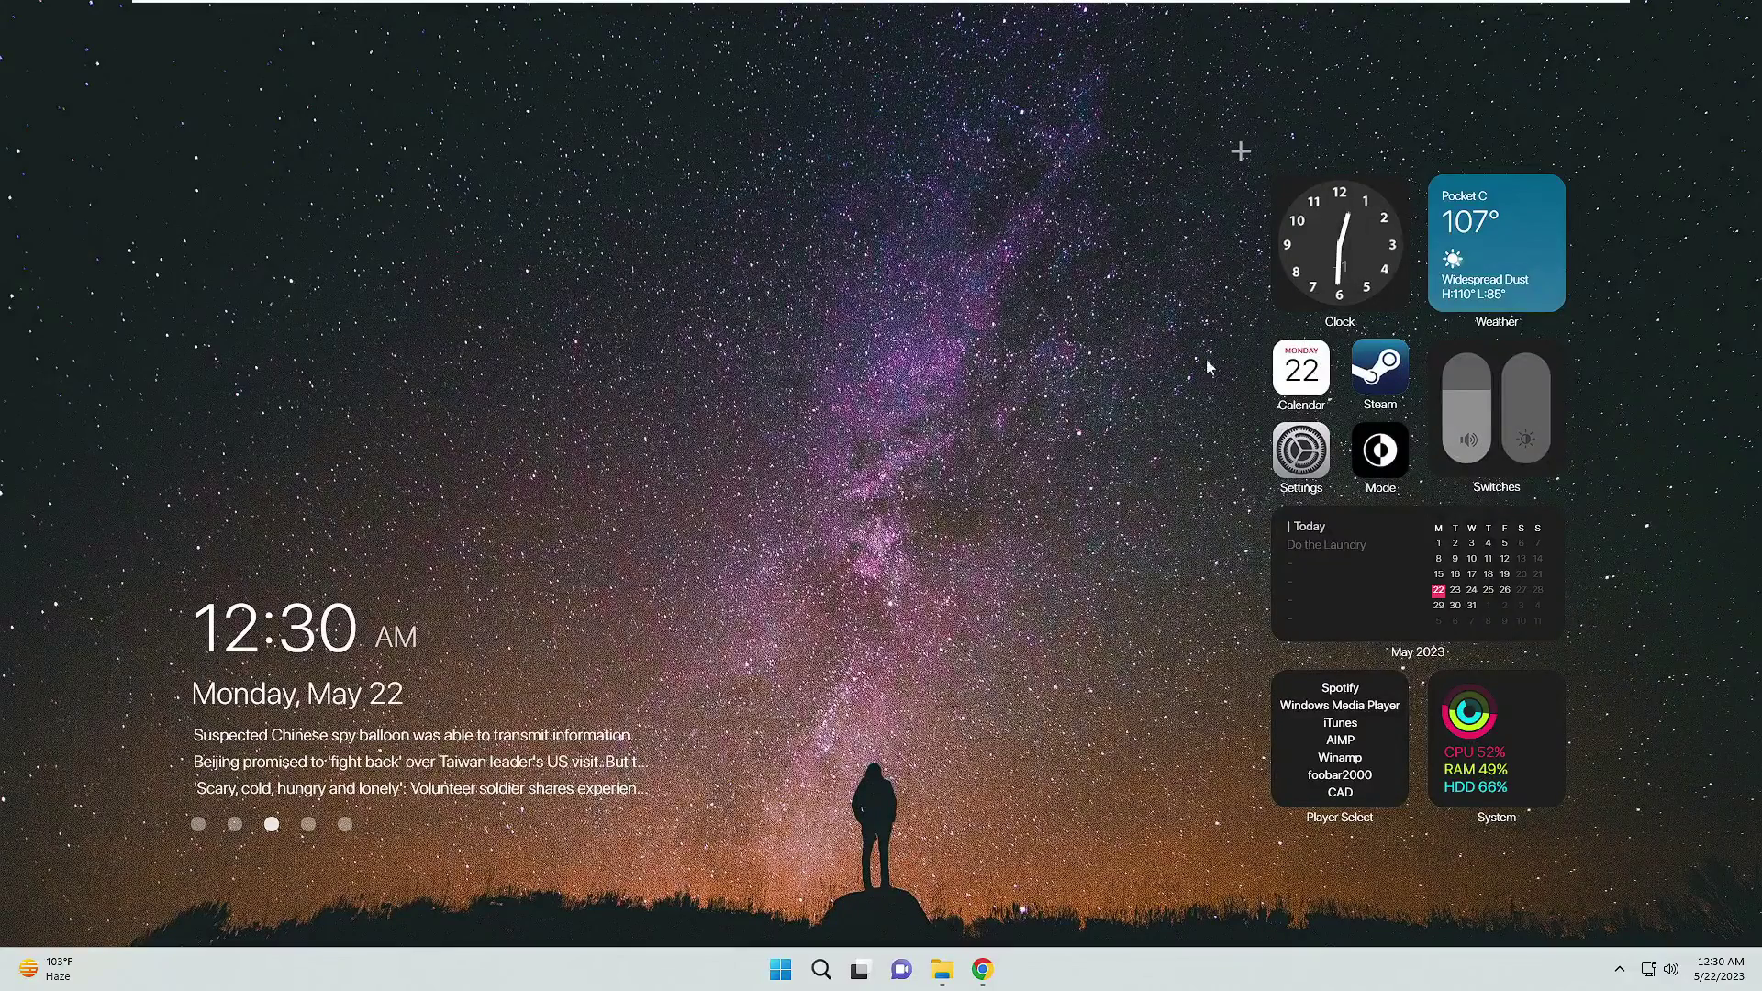
pyautogui.rightClick(1338, 243)
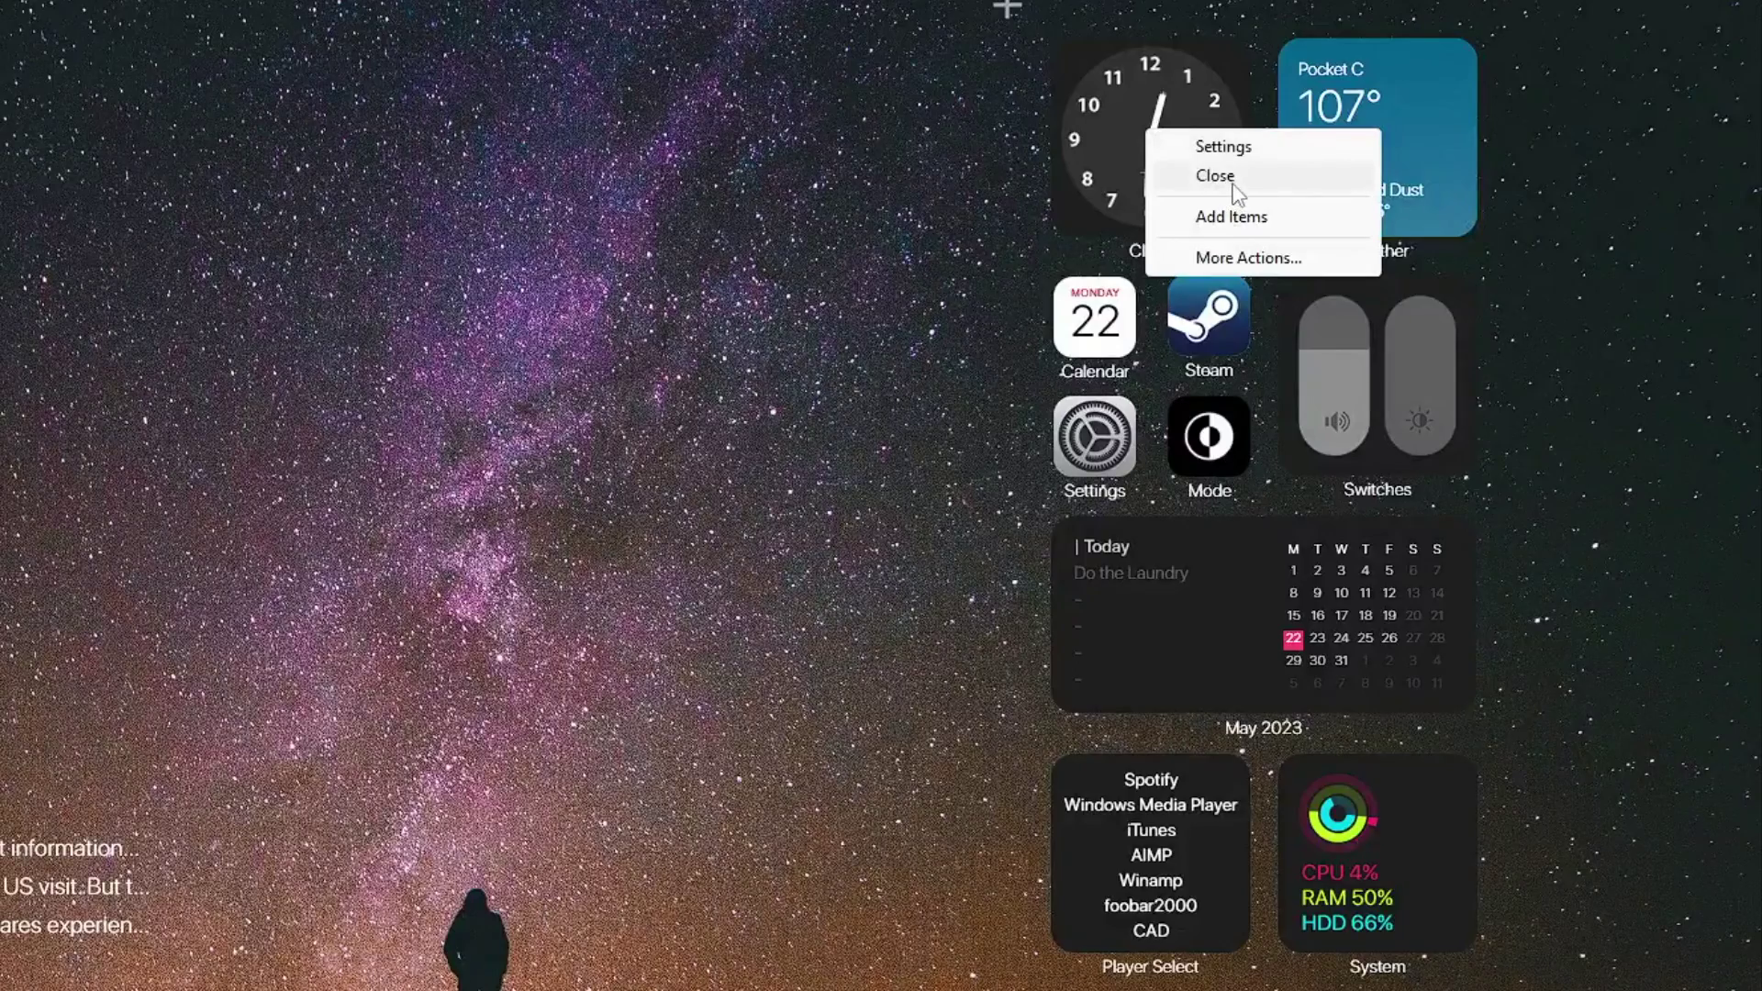
pyautogui.click(1369, 269)
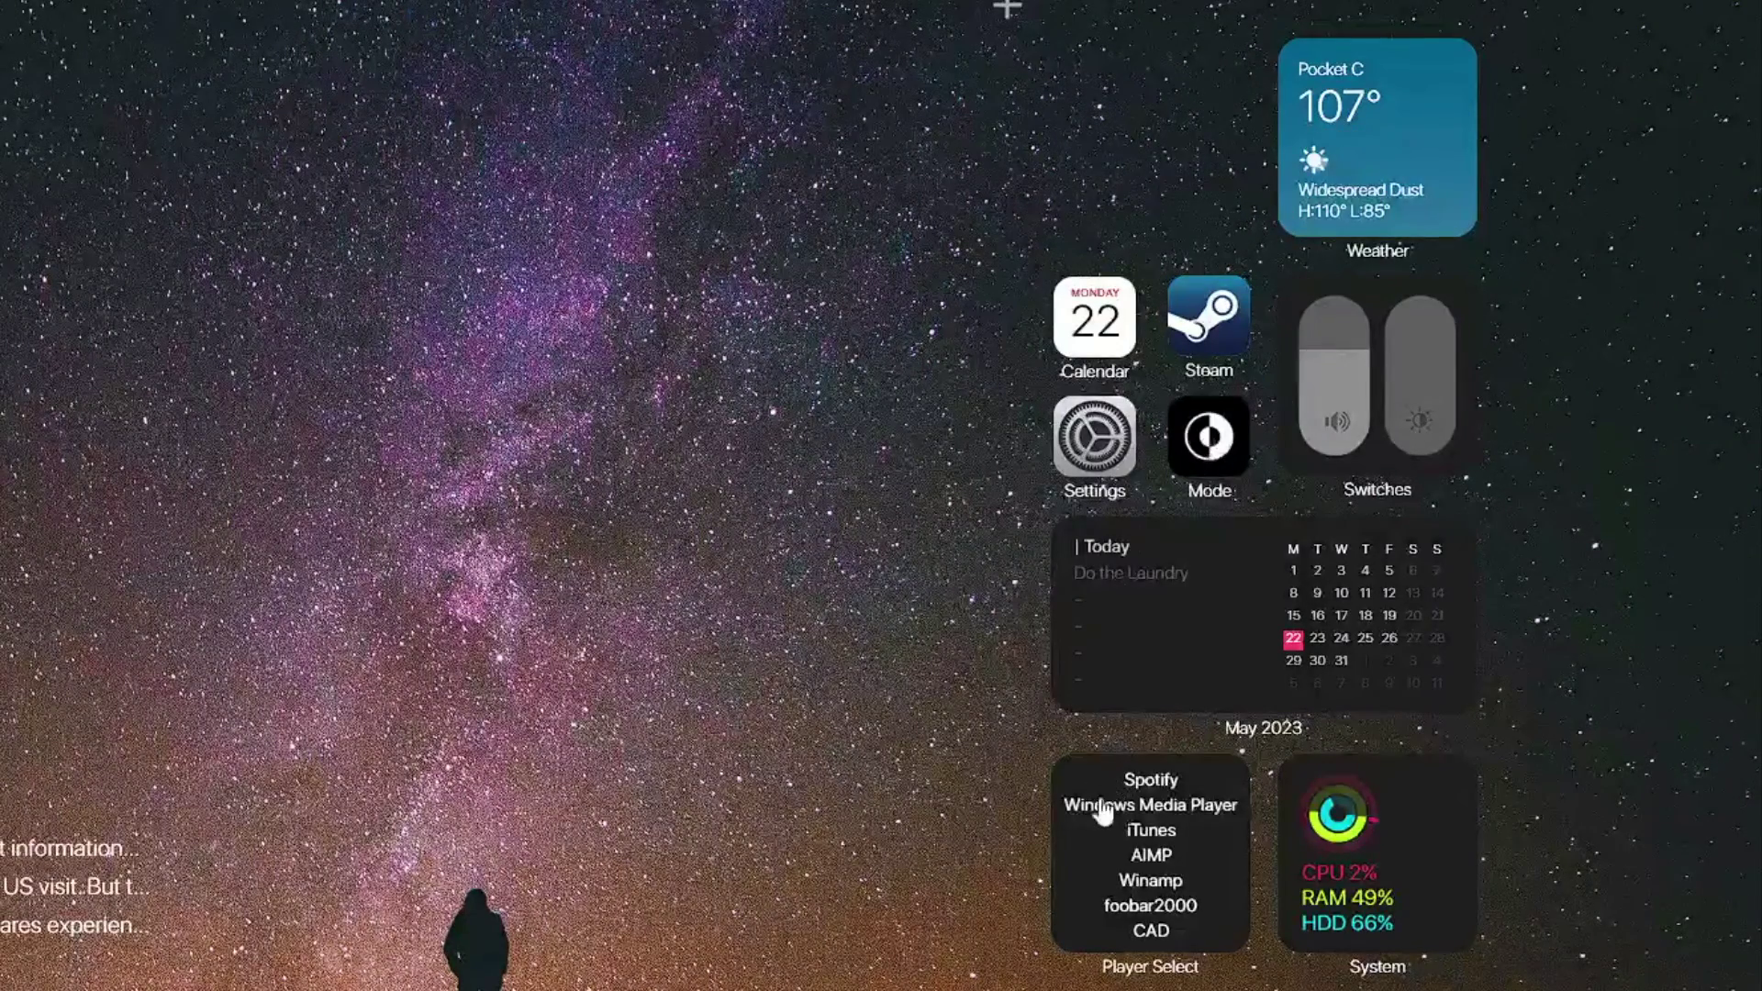
pyautogui.rightClick(1089, 775)
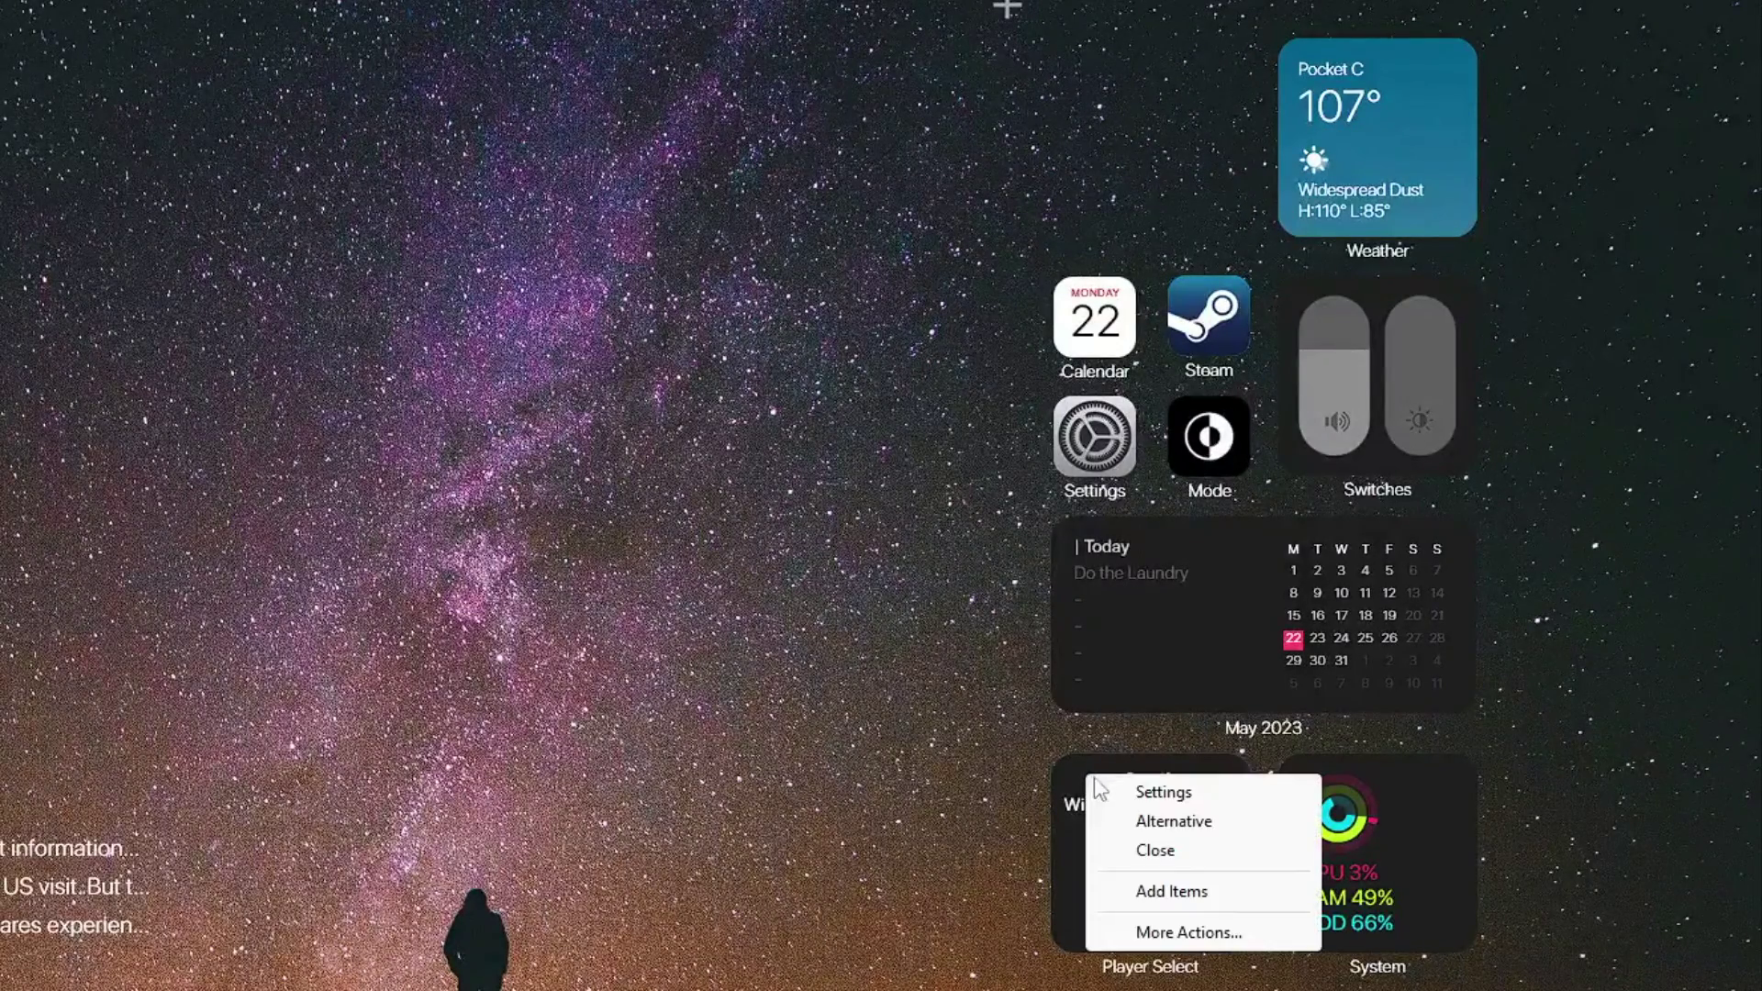
pyautogui.click(1148, 846)
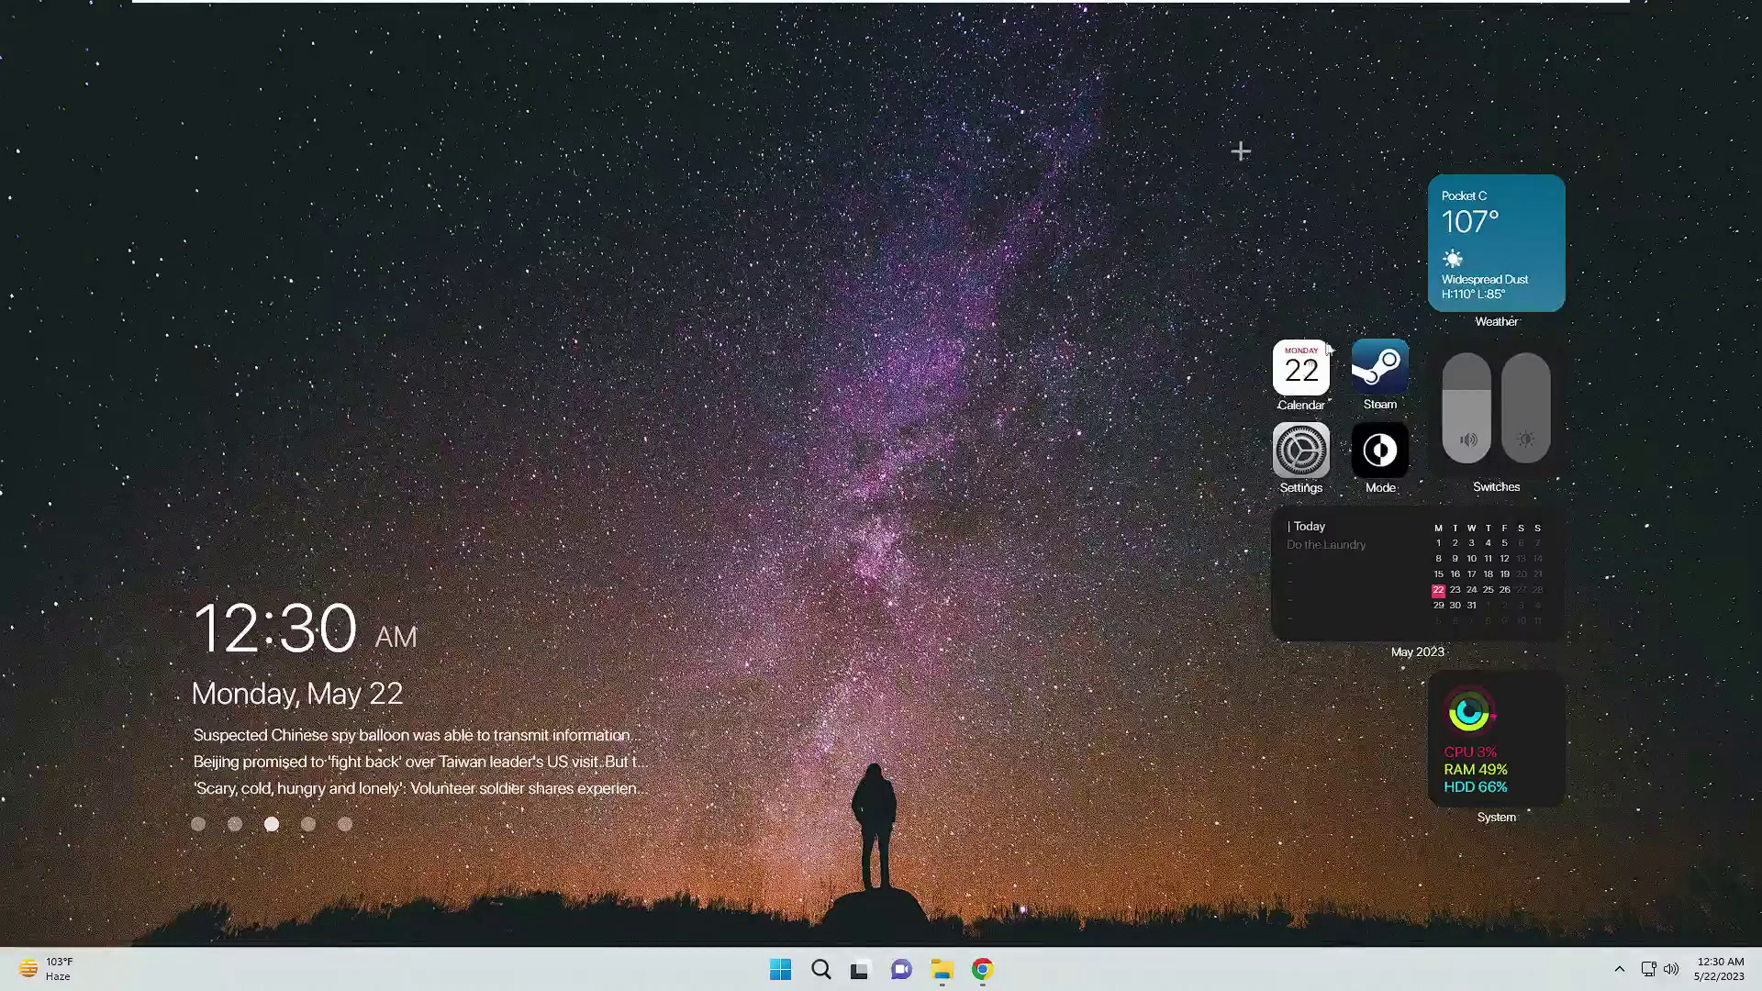
# Add the Greeter widget and the Discord, VLC, Chrome and BattleNet shortcuts from the Big Sur item gallery.
pyautogui.click(1241, 155)
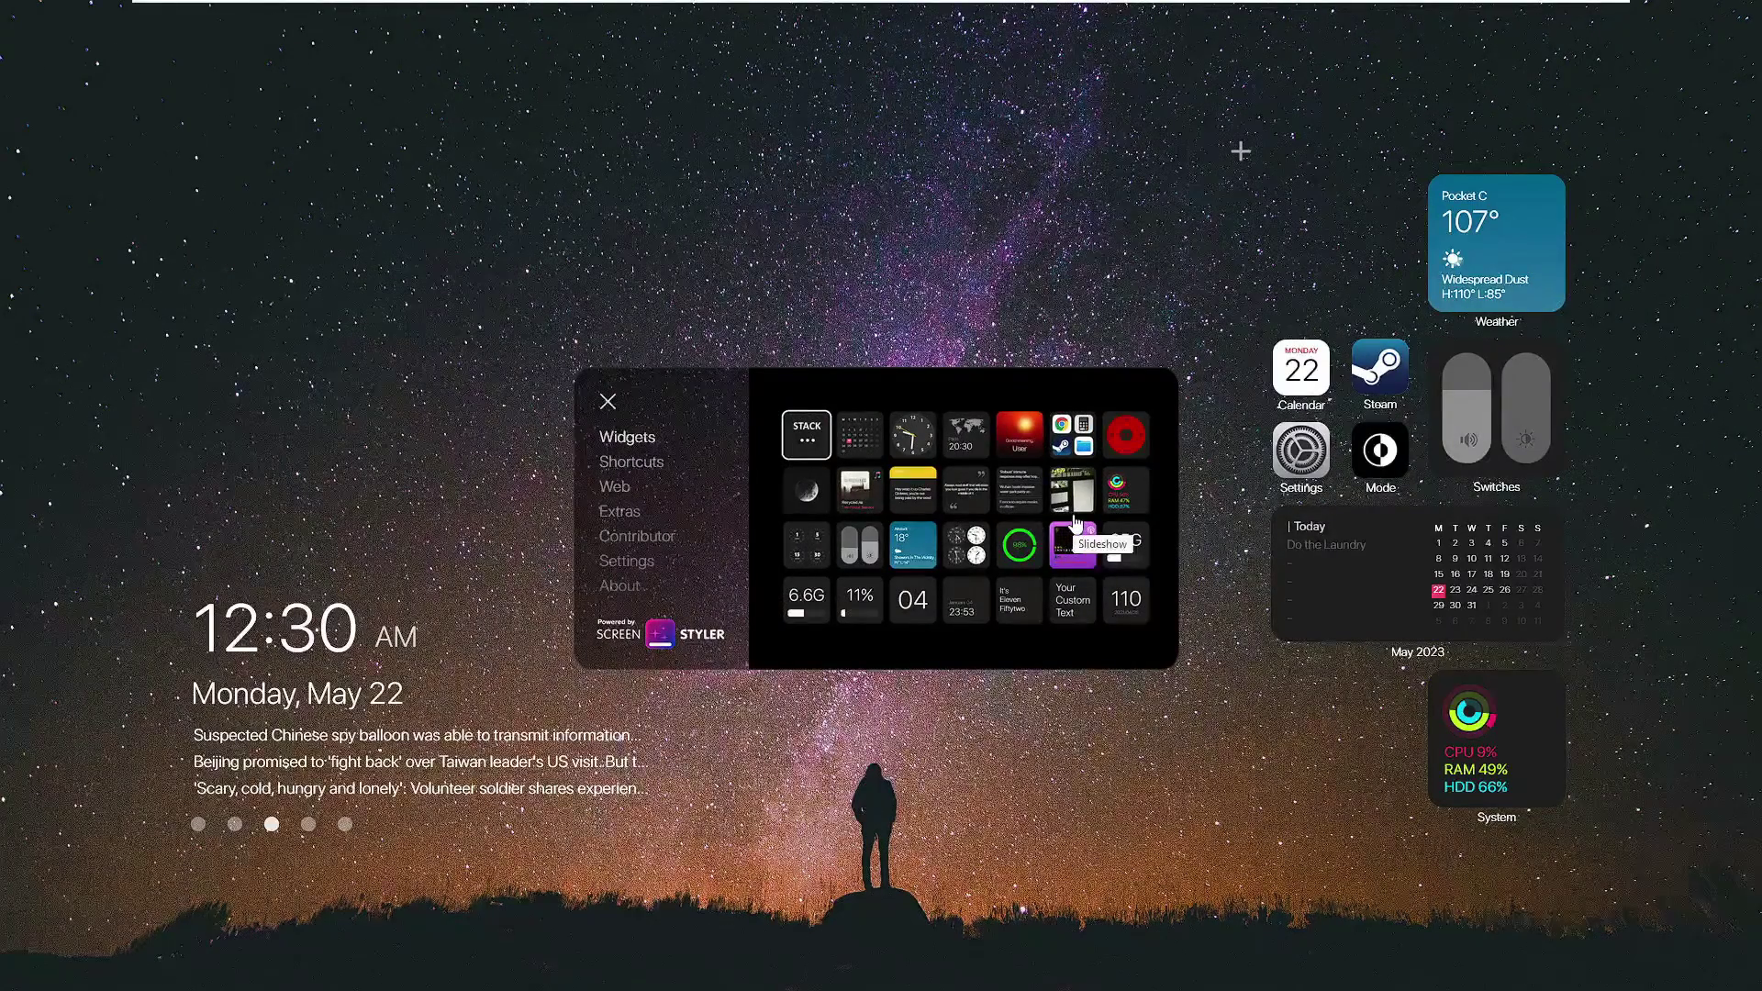
pyautogui.click(1026, 446)
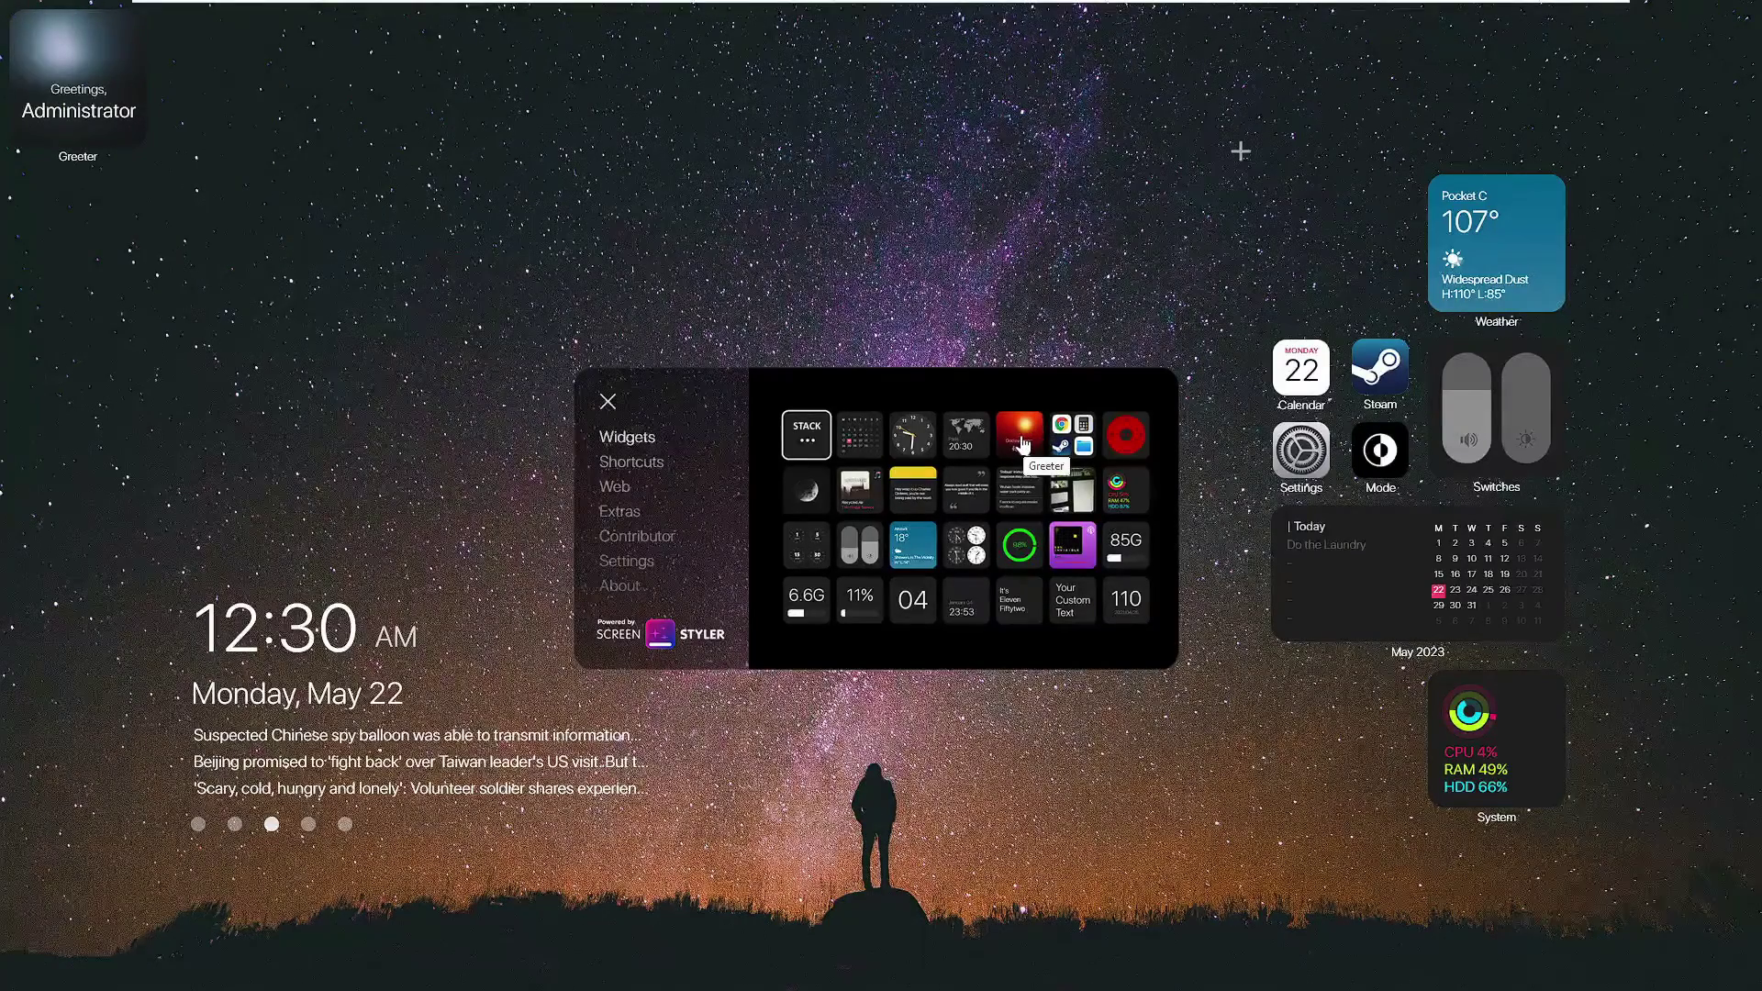
pyautogui.click(642, 472)
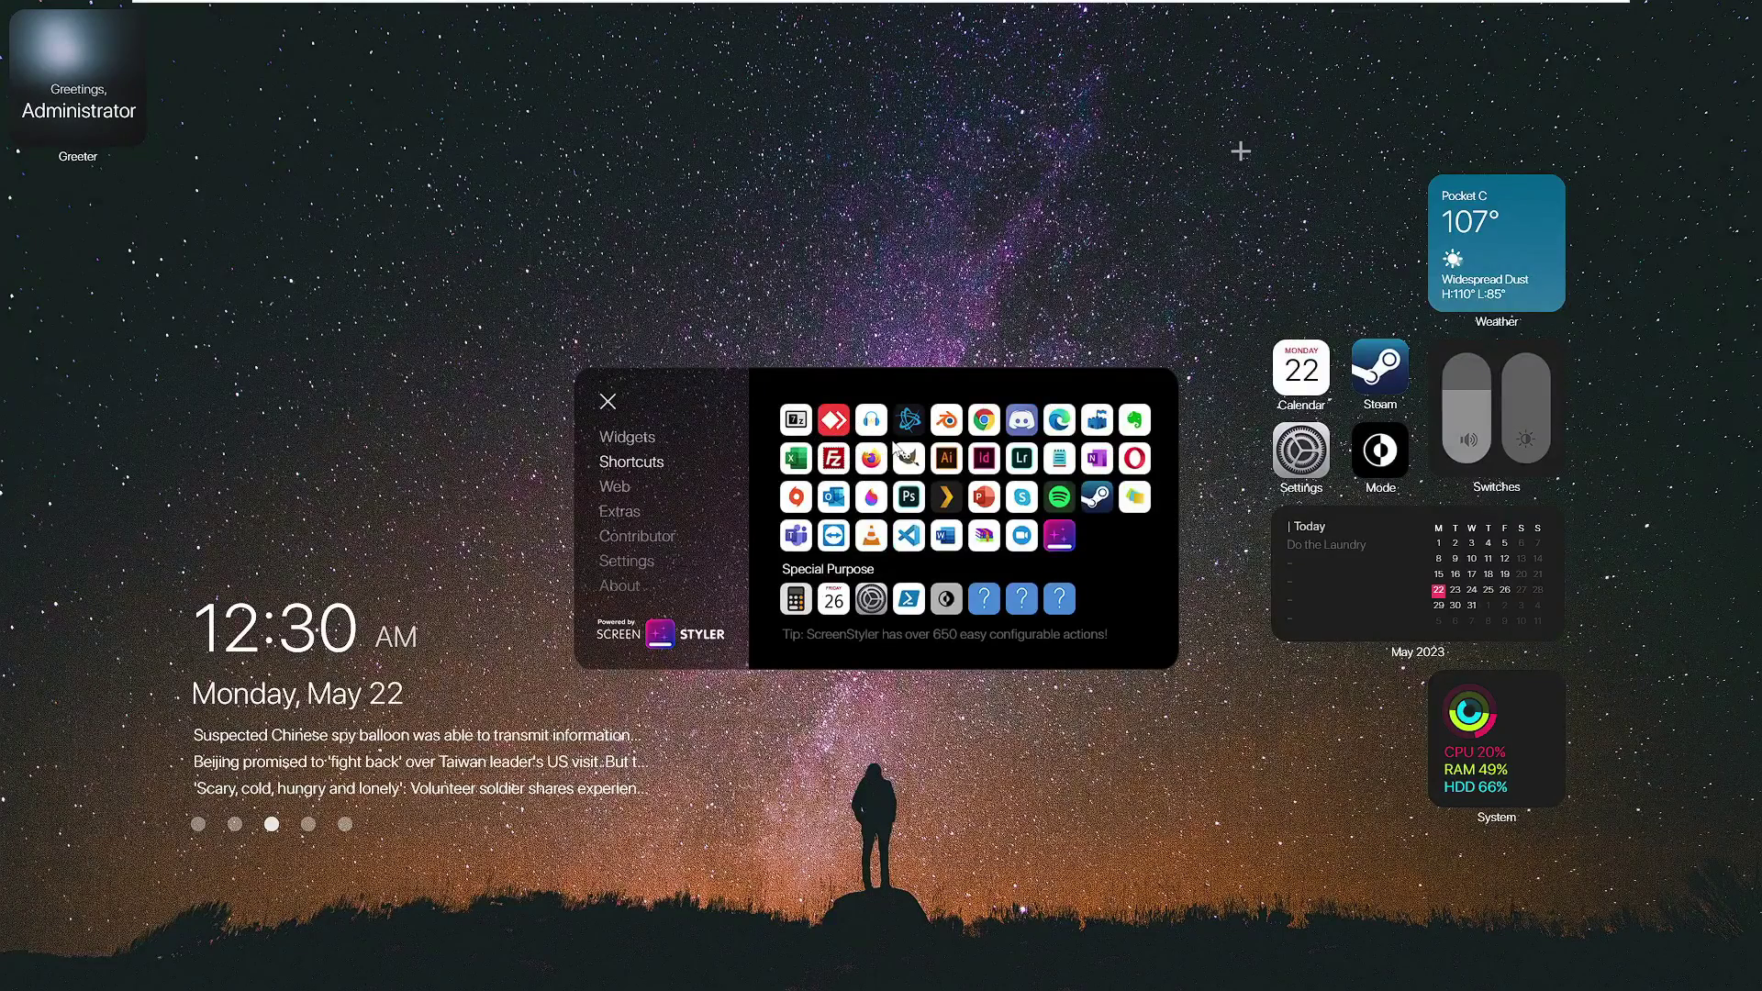
pyautogui.click(1025, 422)
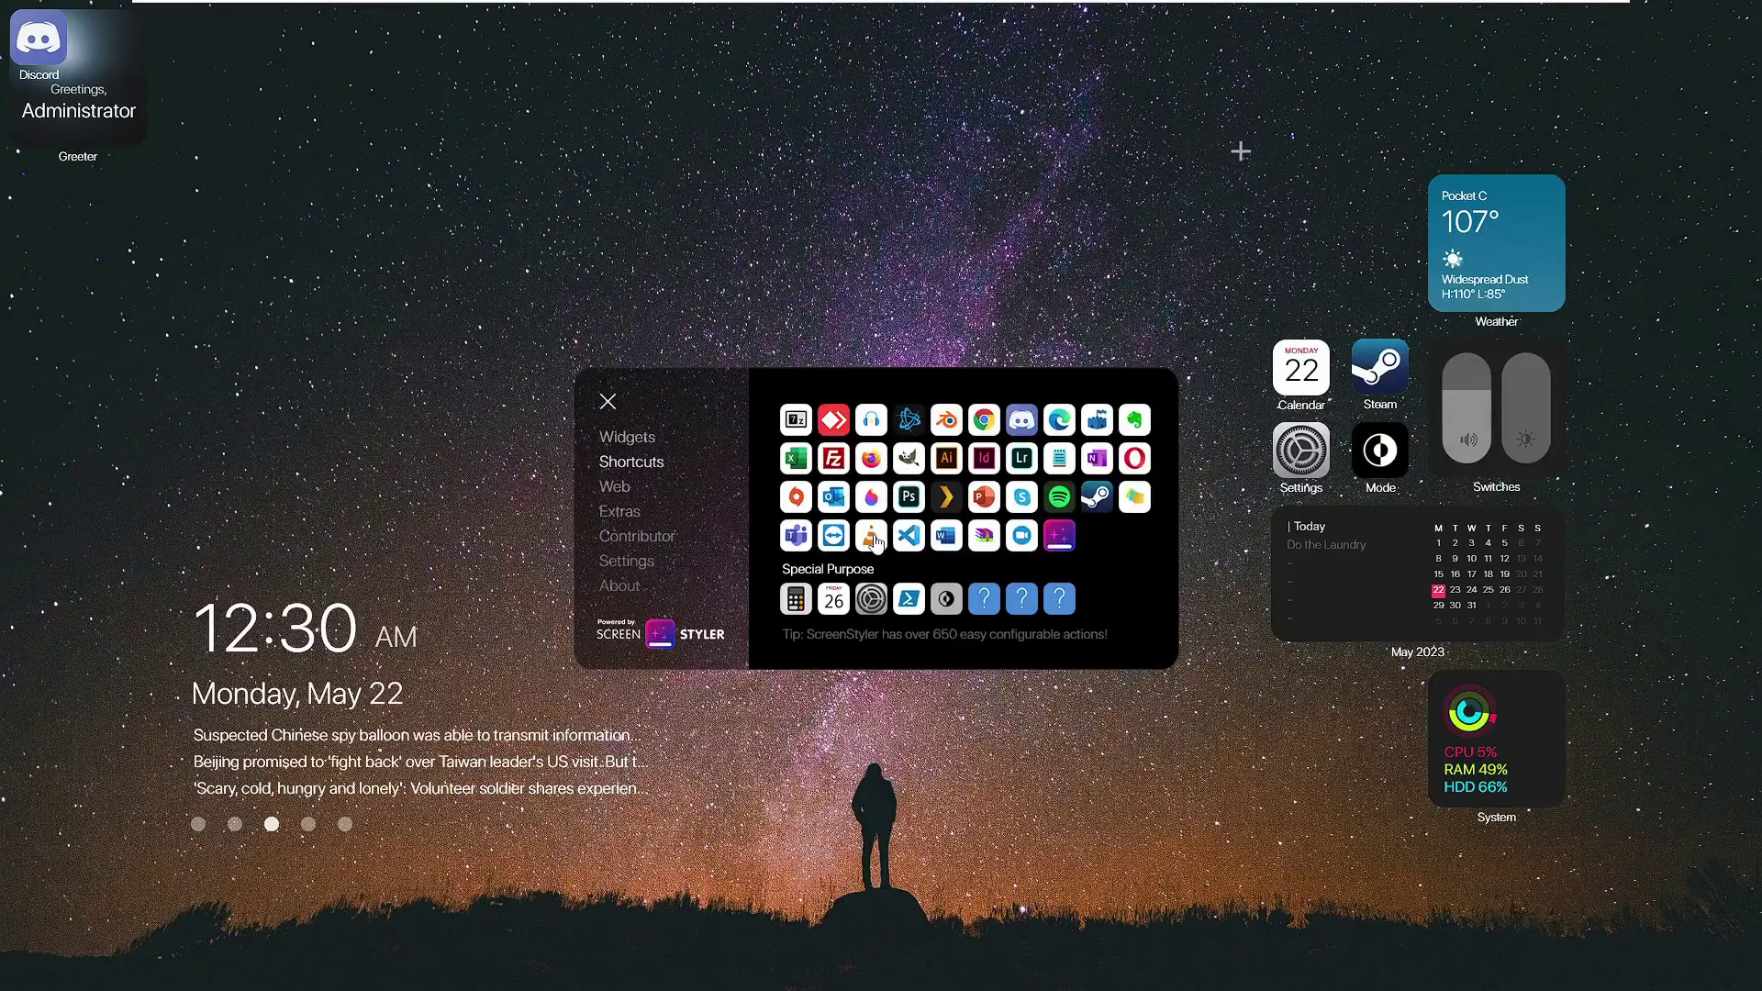
pyautogui.click(872, 536)
pyautogui.click(909, 422)
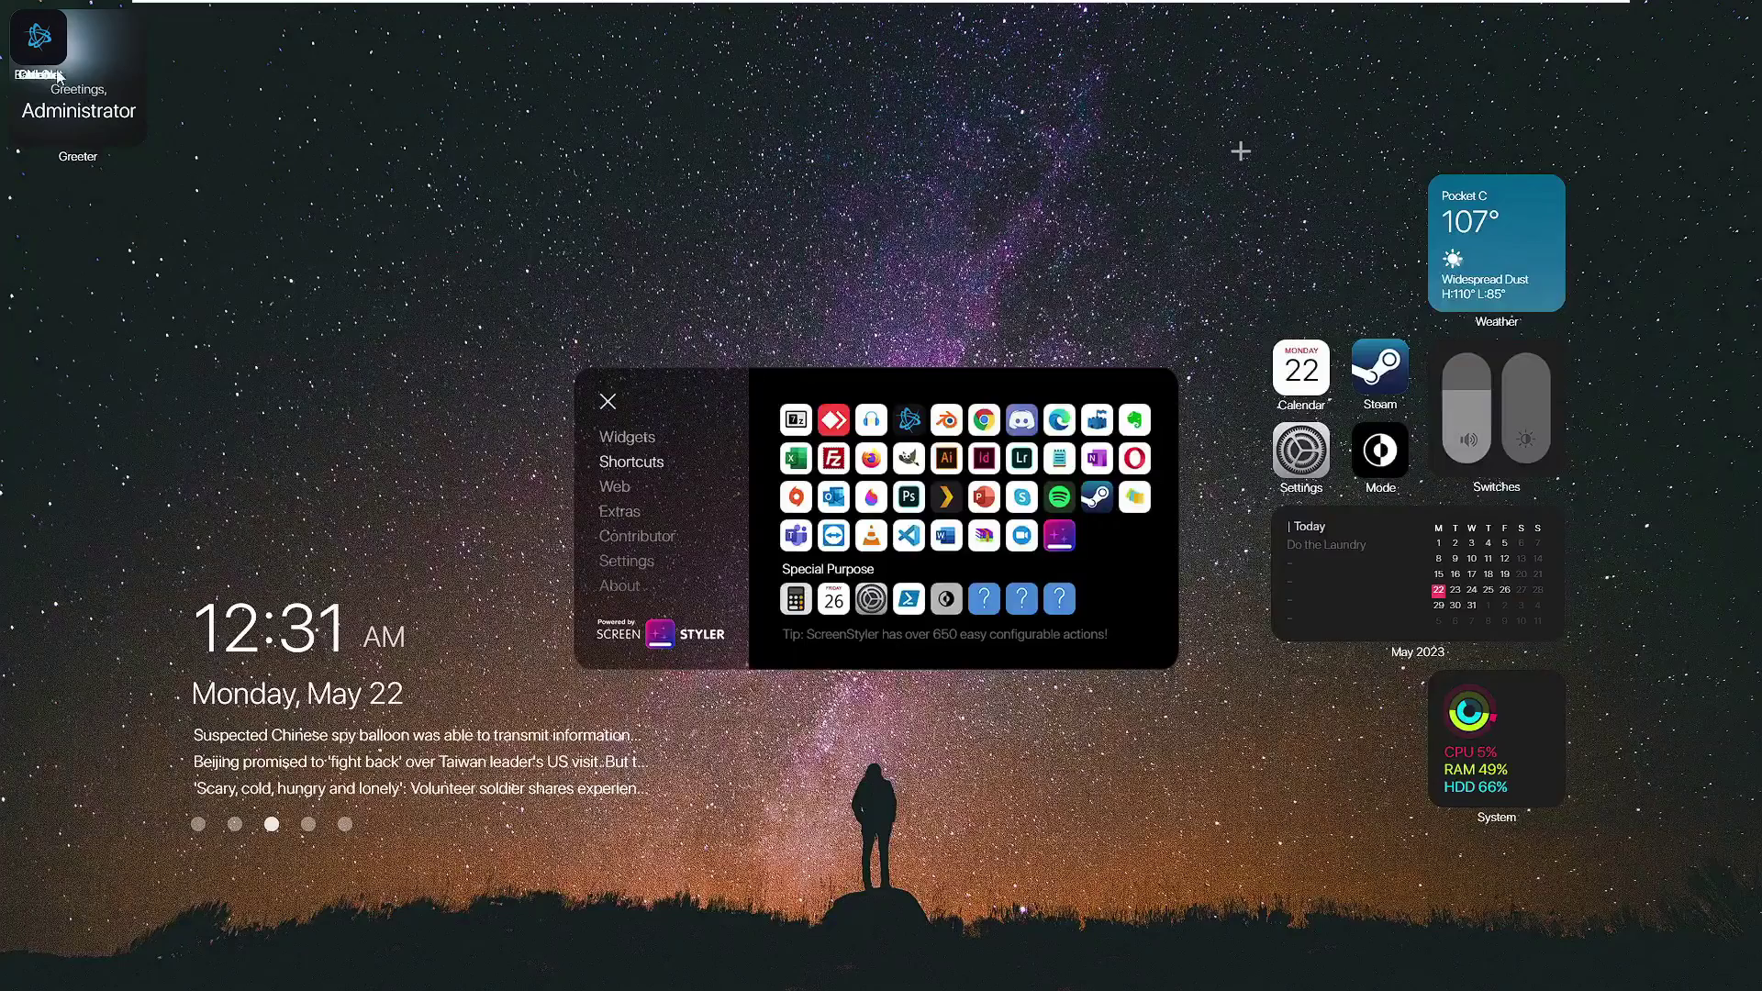
# Arrange the BattleNet, Chrome, VLC and Discord shortcuts in a two-by-two grid above Calendar and Steam, and place the Greeter widget beside System.
pyautogui.moveTo(42, 41); pyautogui.dragTo(1301, 222)
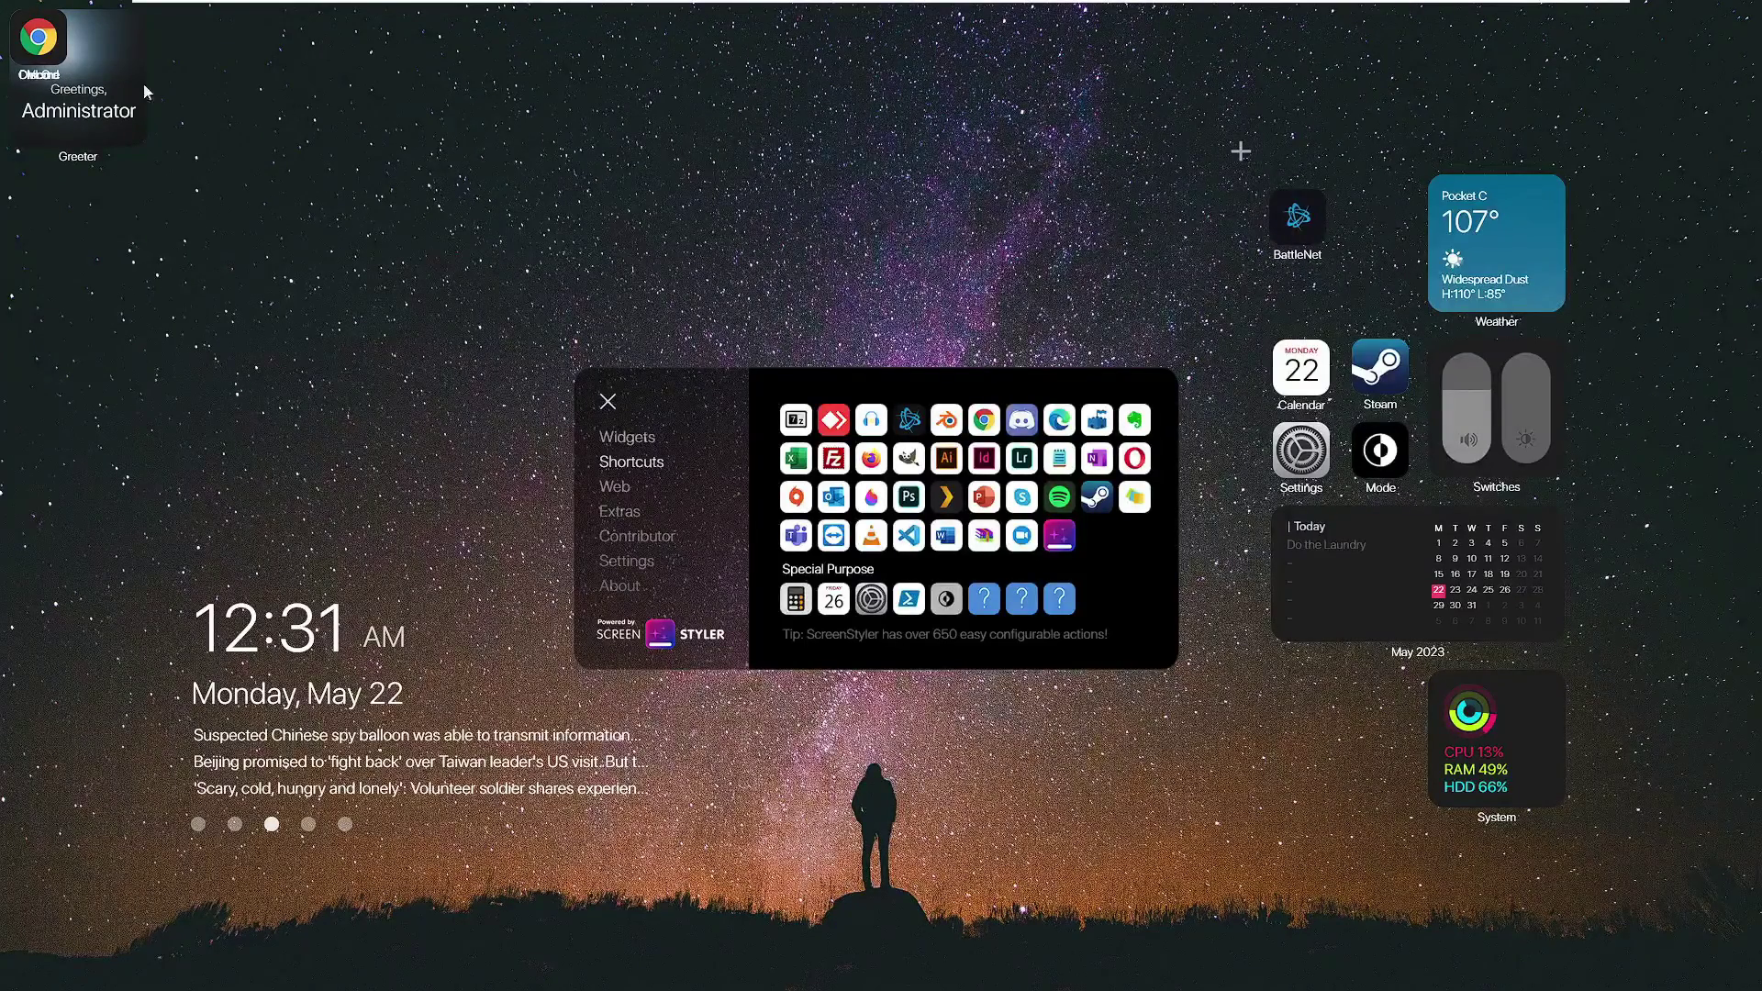
pyautogui.moveTo(37, 41); pyautogui.dragTo(1364, 236)
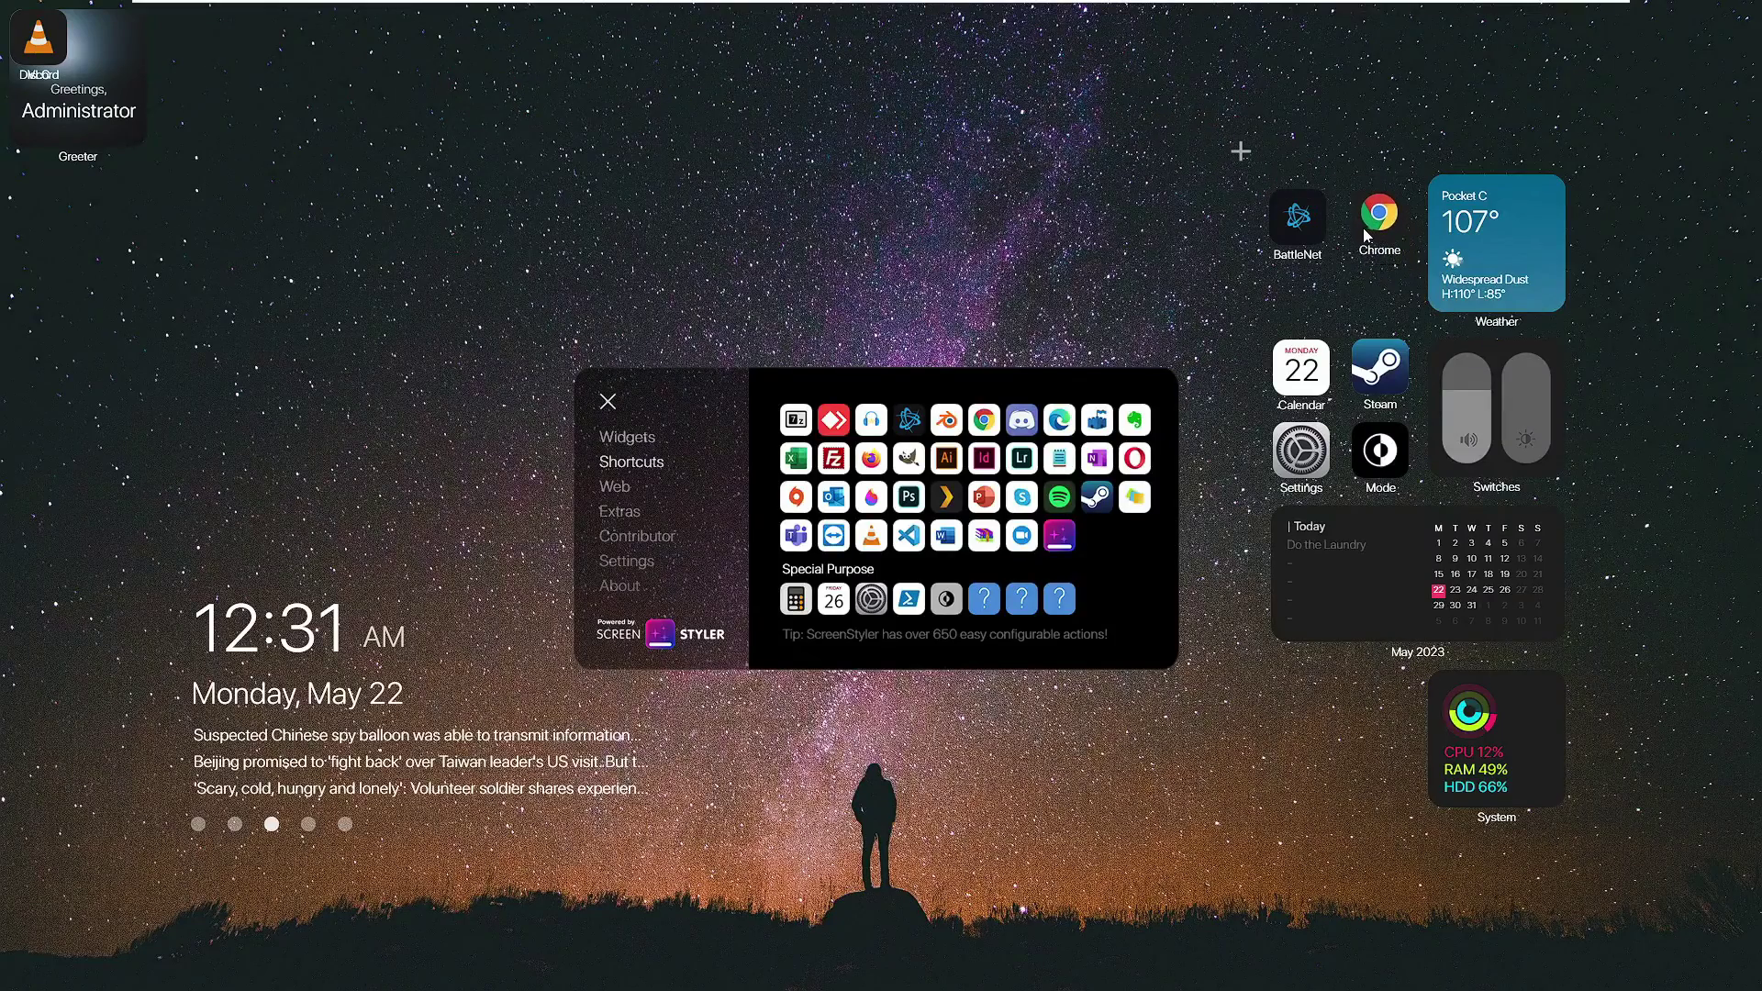
pyautogui.moveTo(37, 55); pyautogui.dragTo(1301, 292)
pyautogui.moveTo(36, 41); pyautogui.dragTo(1379, 286)
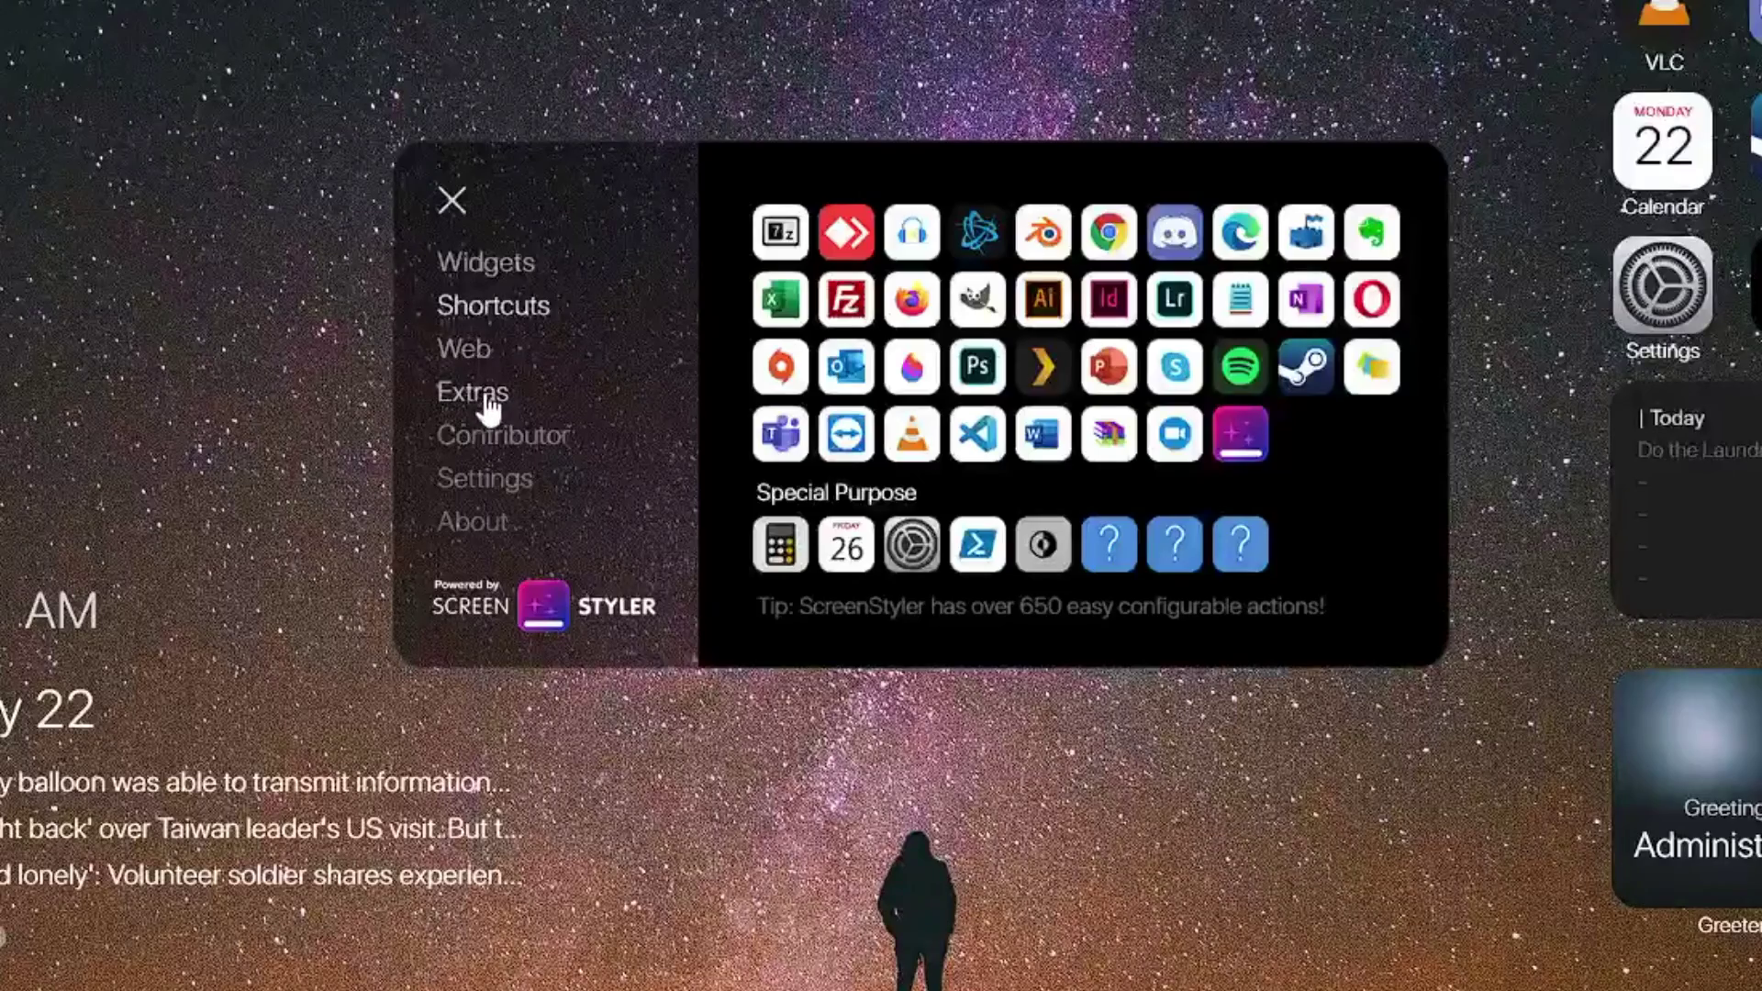
# Add the translucent sidebar background from the Extras and position it behind the shortcuts and widgets.
pyautogui.click(487, 397)
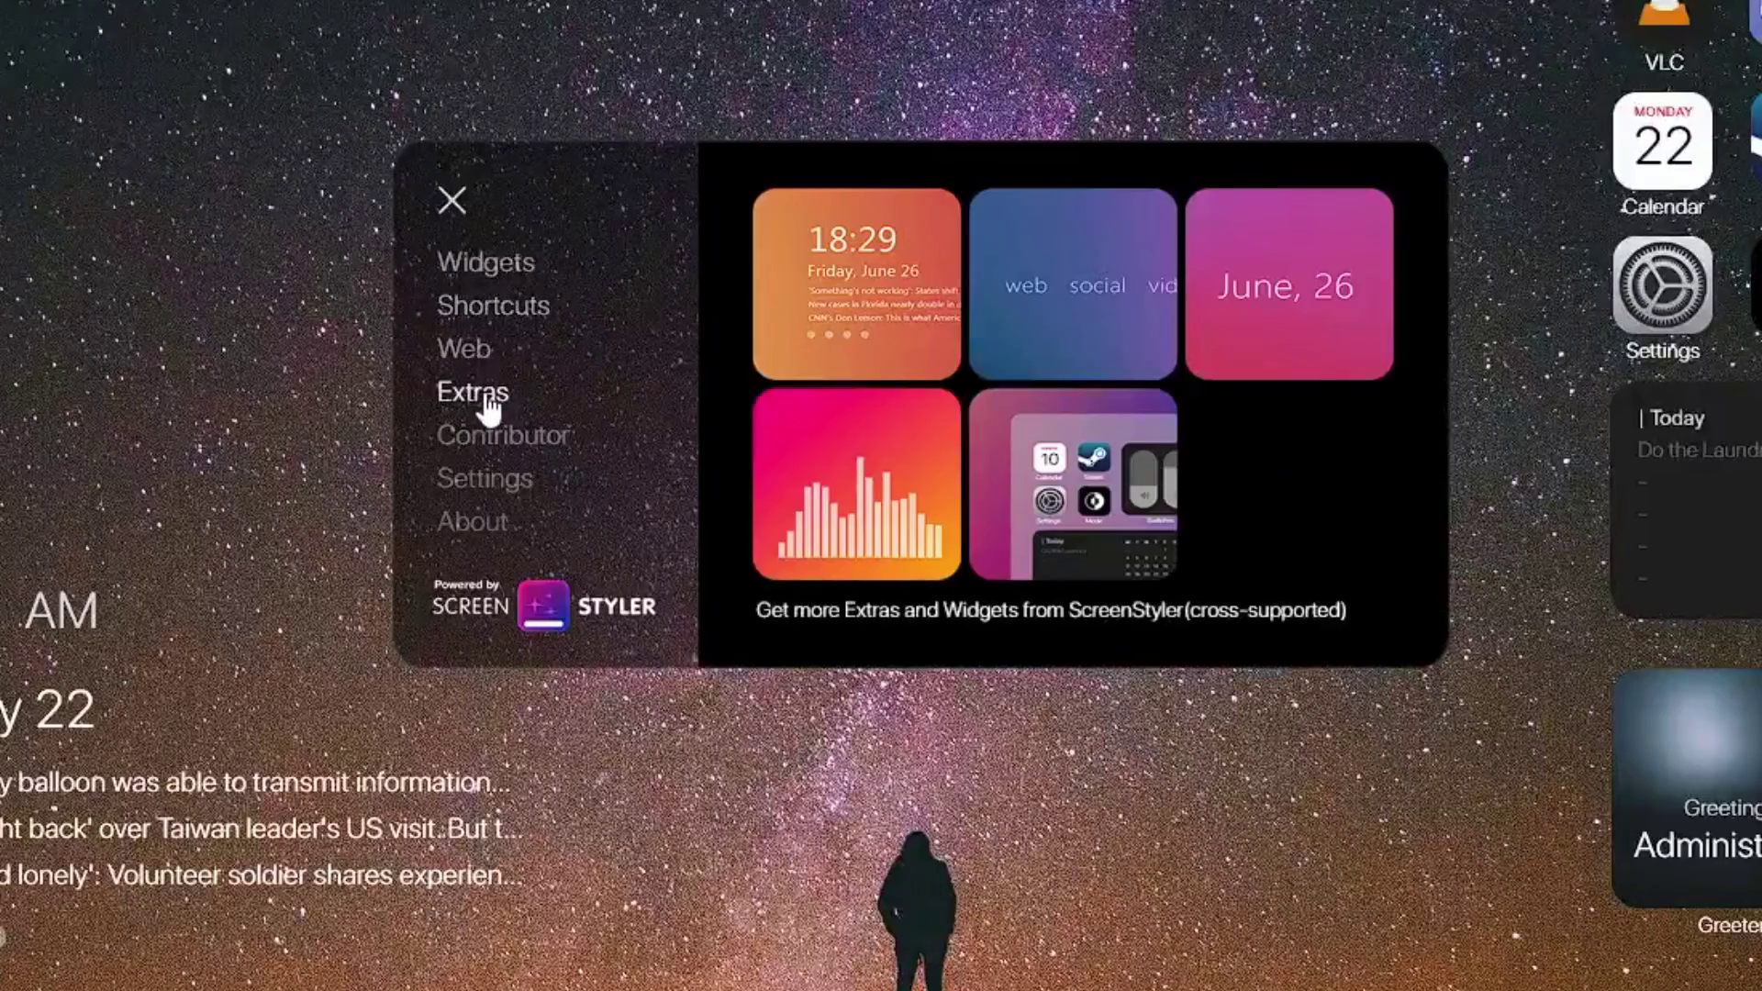
pyautogui.click(1098, 492)
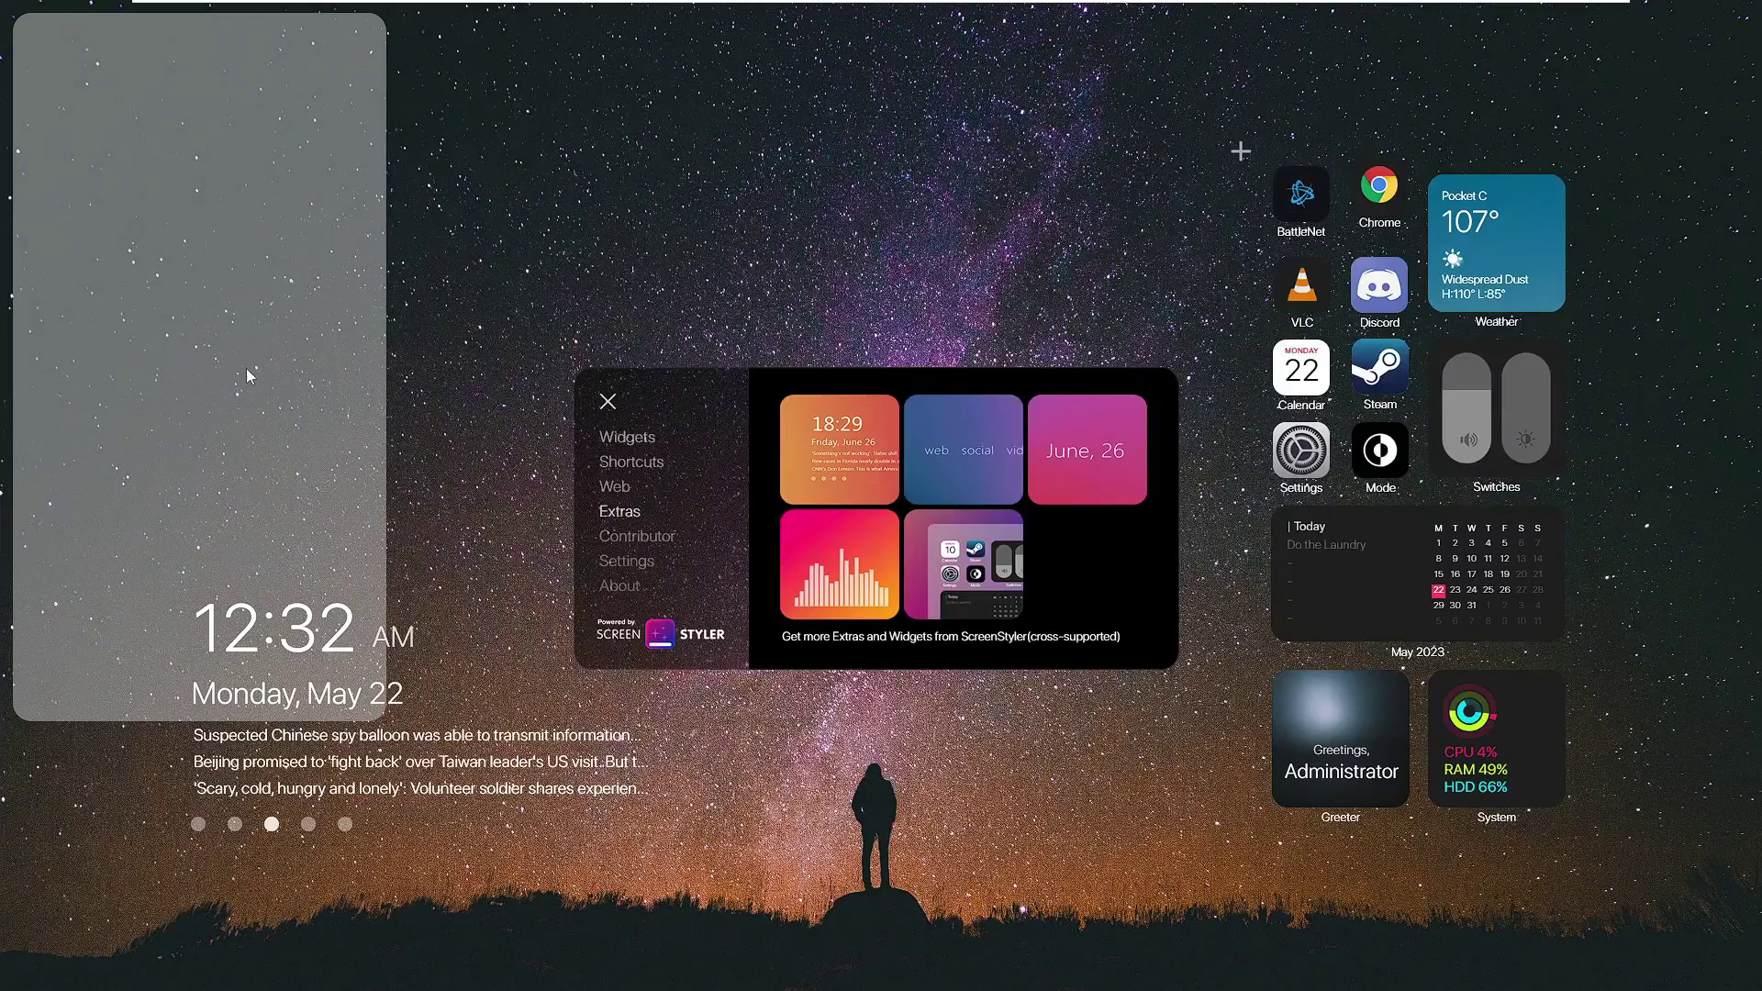
pyautogui.moveTo(249, 376); pyautogui.dragTo(1452, 475)
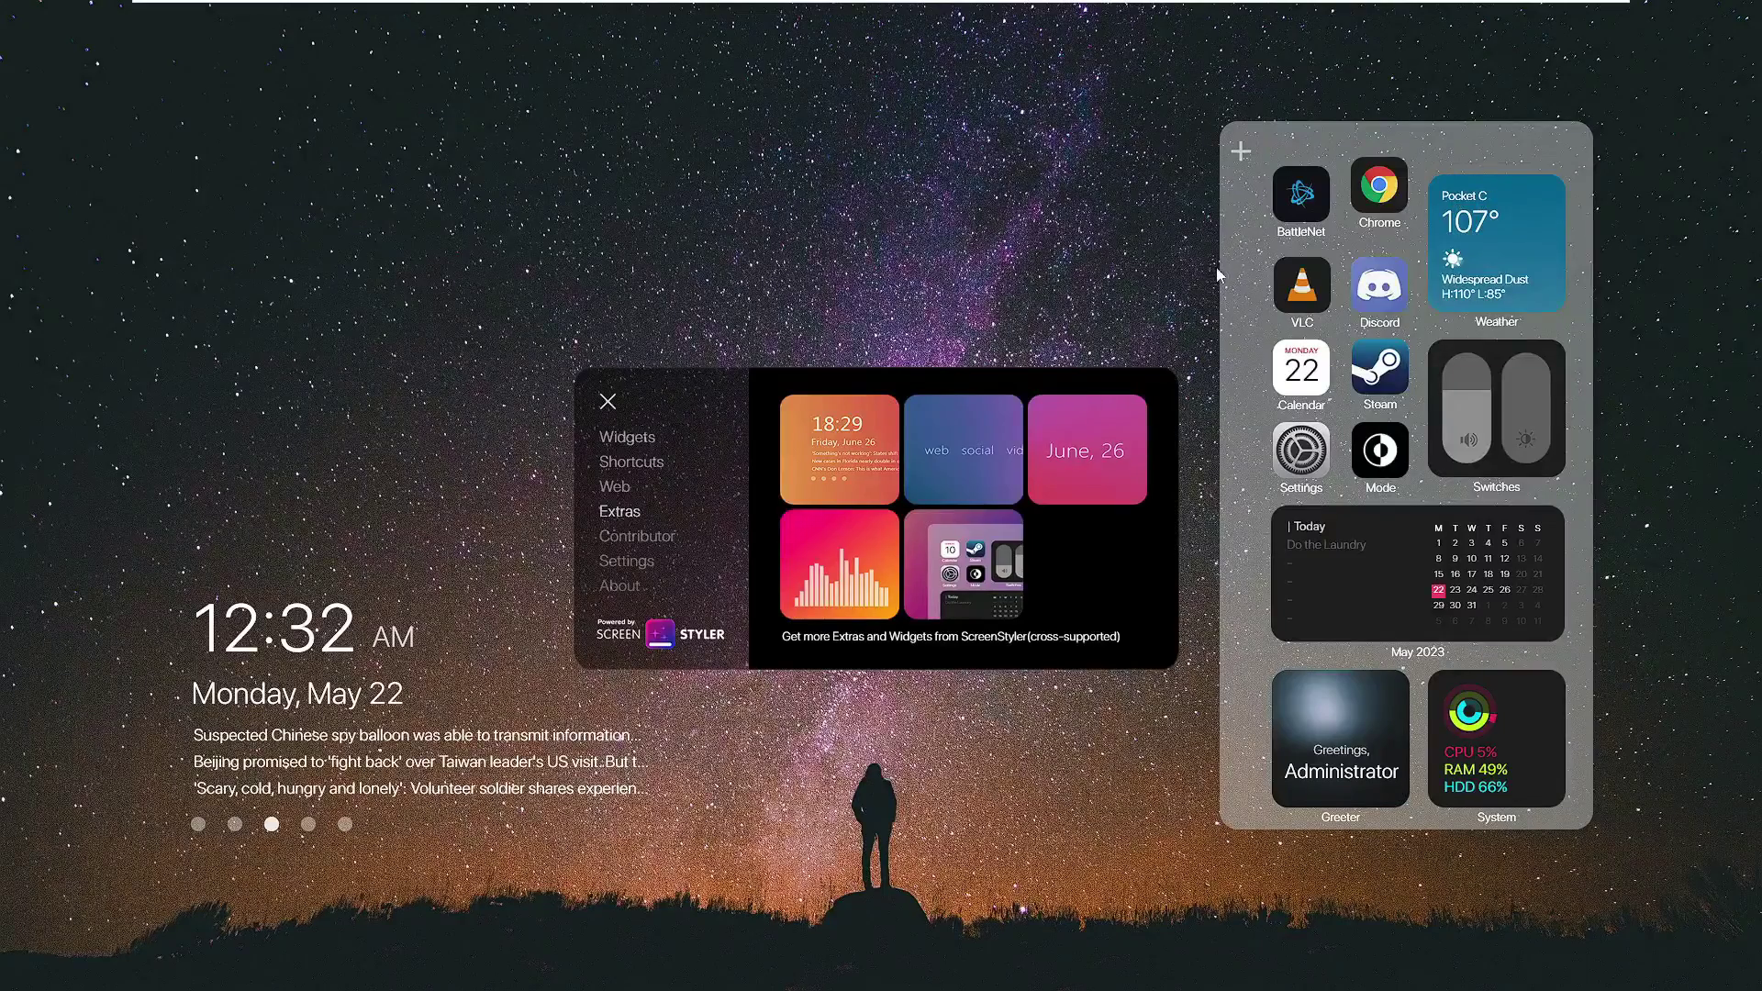
pyautogui.moveTo(1216, 269); pyautogui.dragTo(1245, 278)
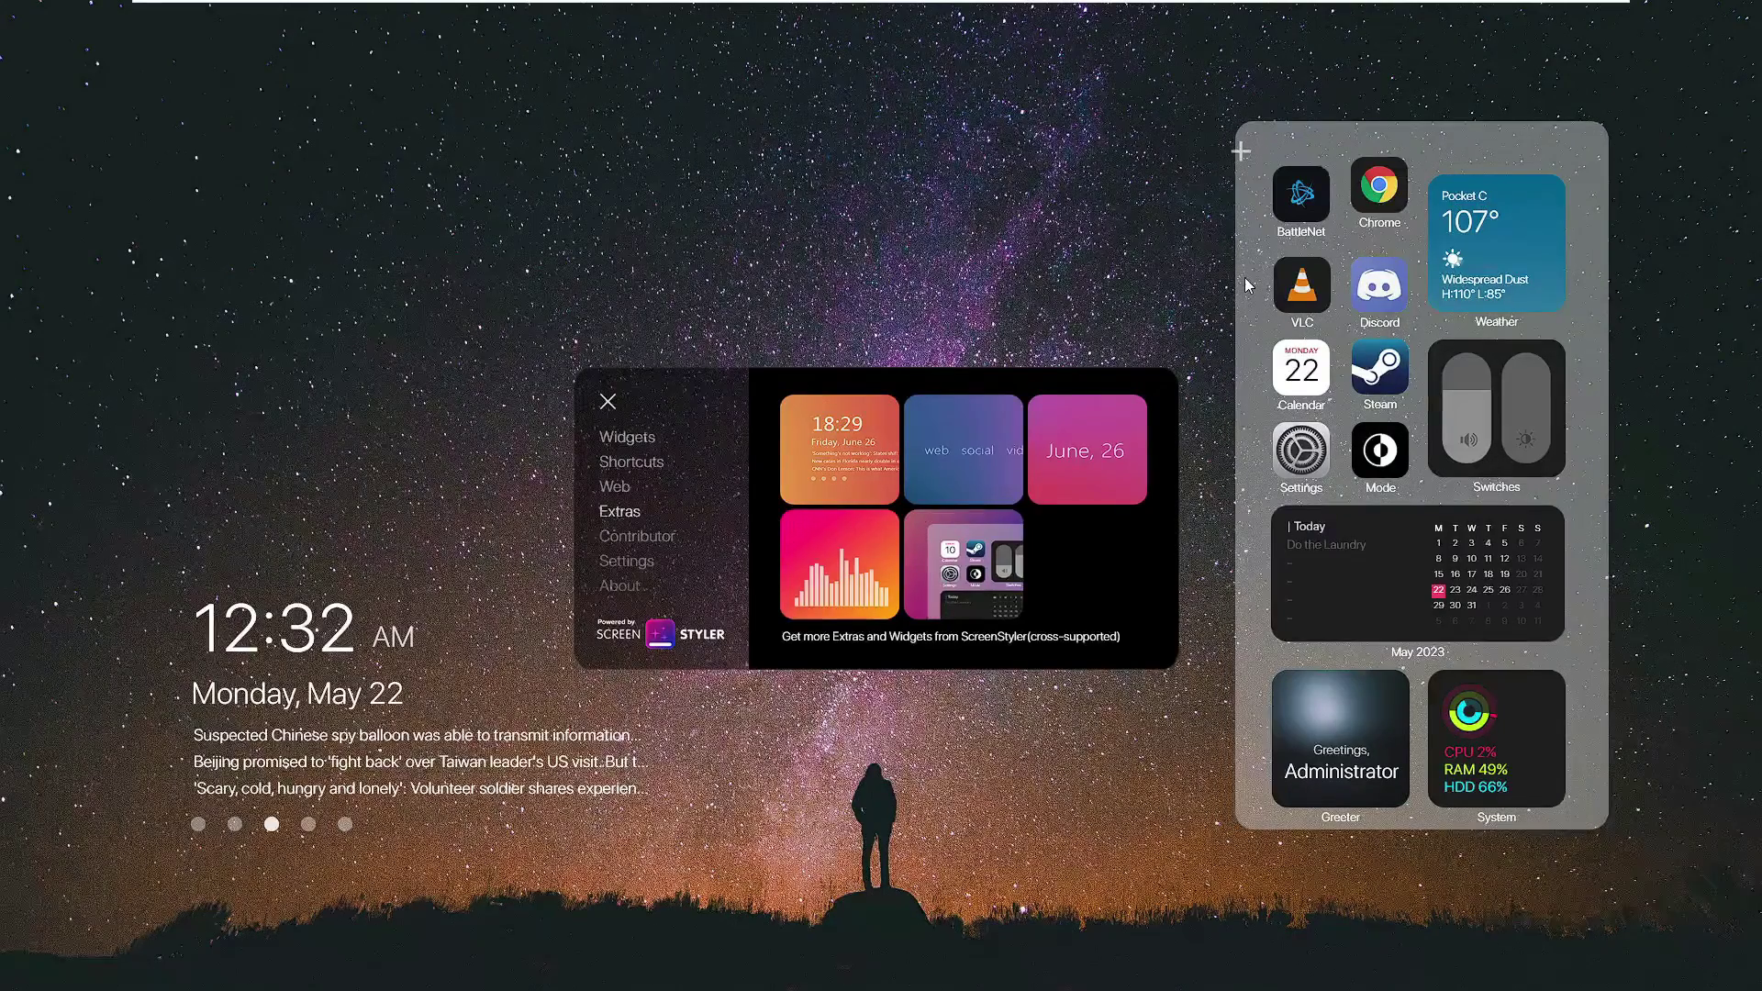
# Set the sidebar background's color opacity to 67.
pyautogui.rightClick(1325, 136)
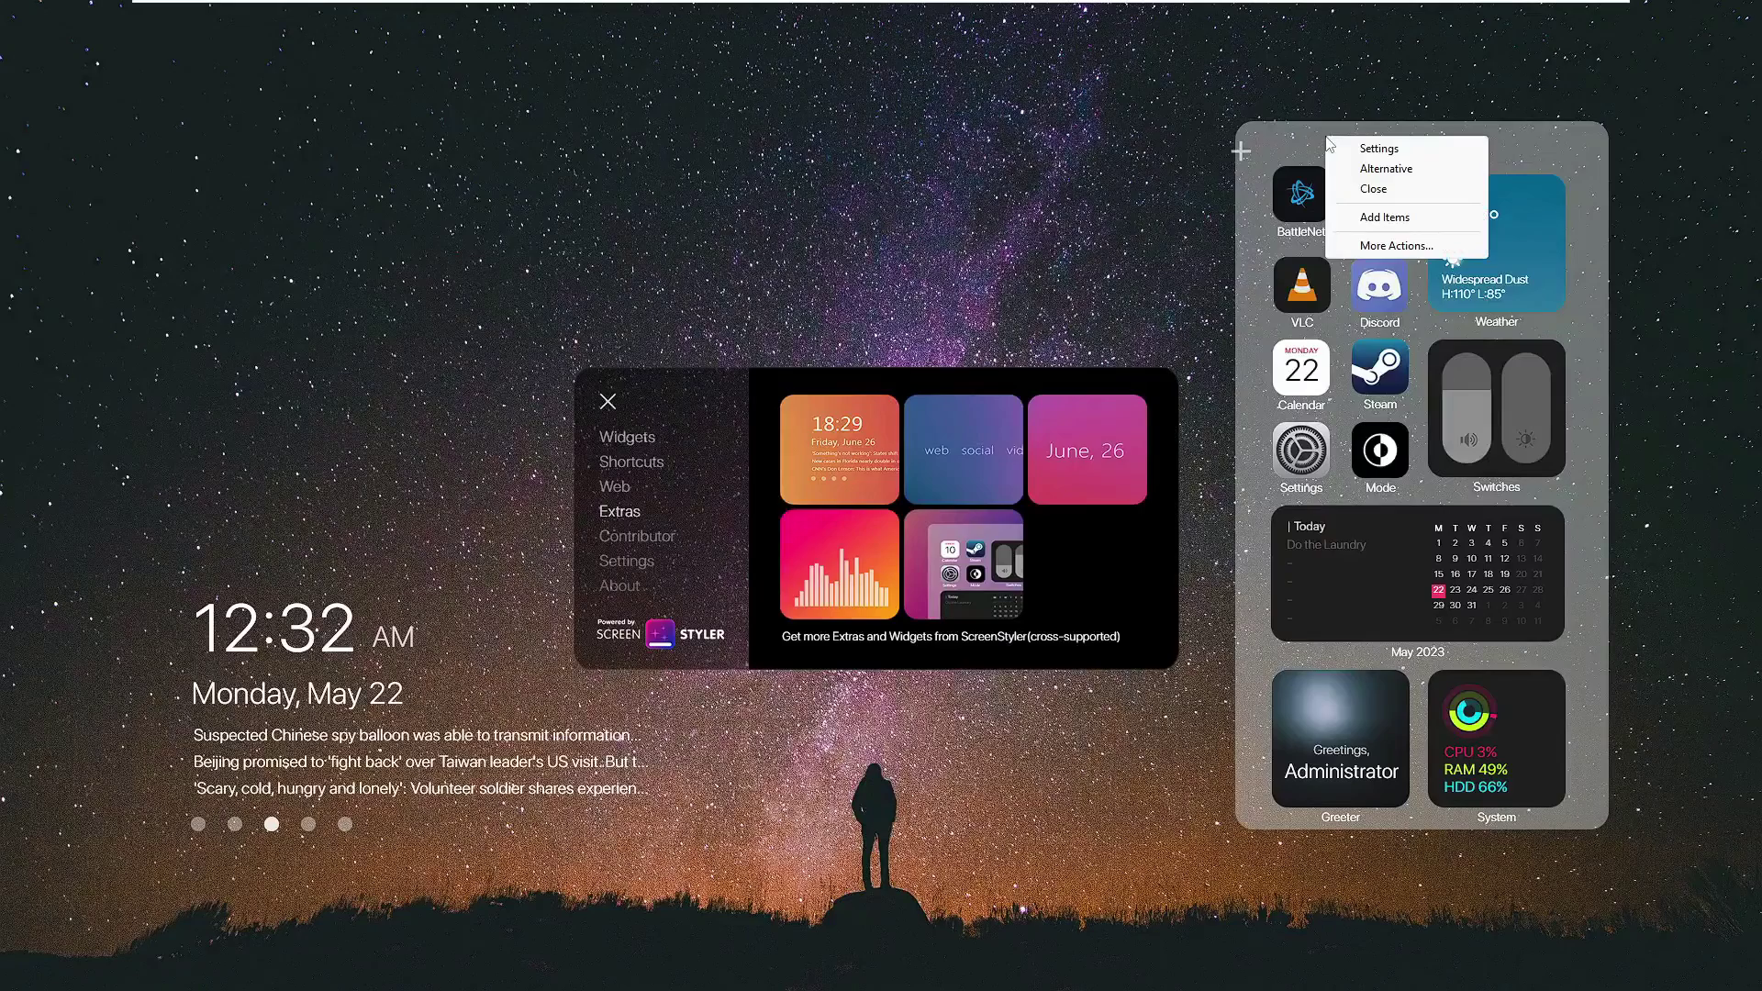
pyautogui.click(1385, 146)
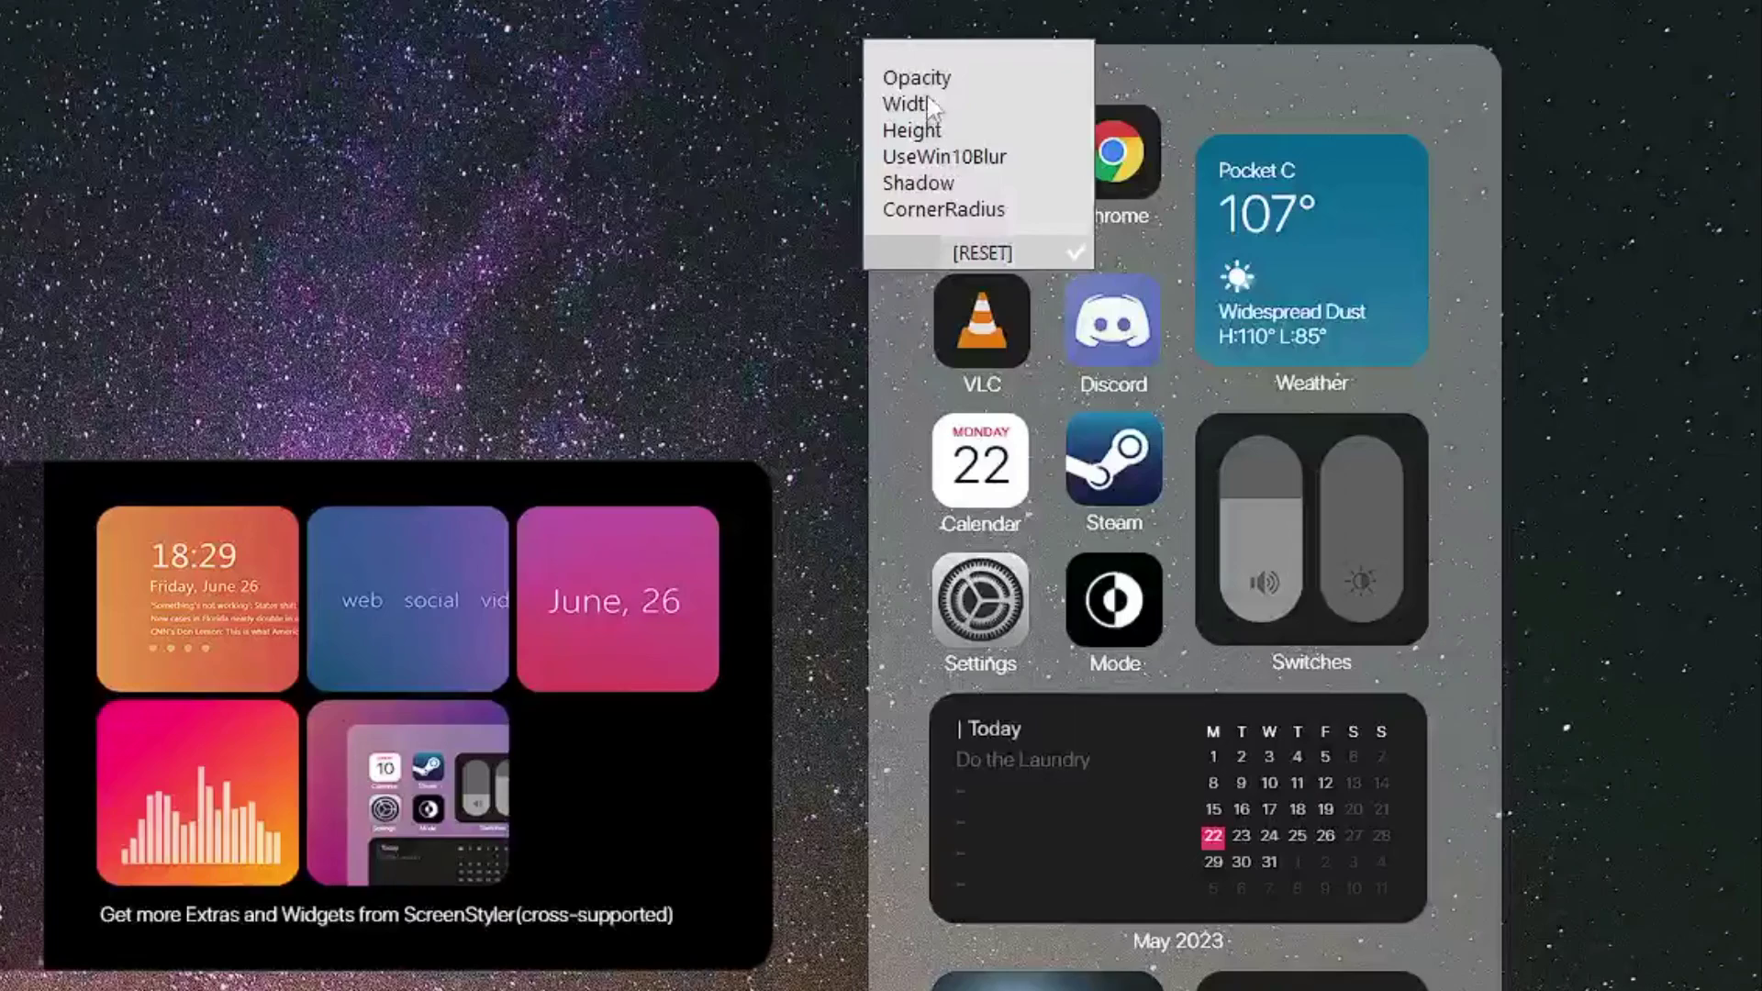
pyautogui.click(929, 83)
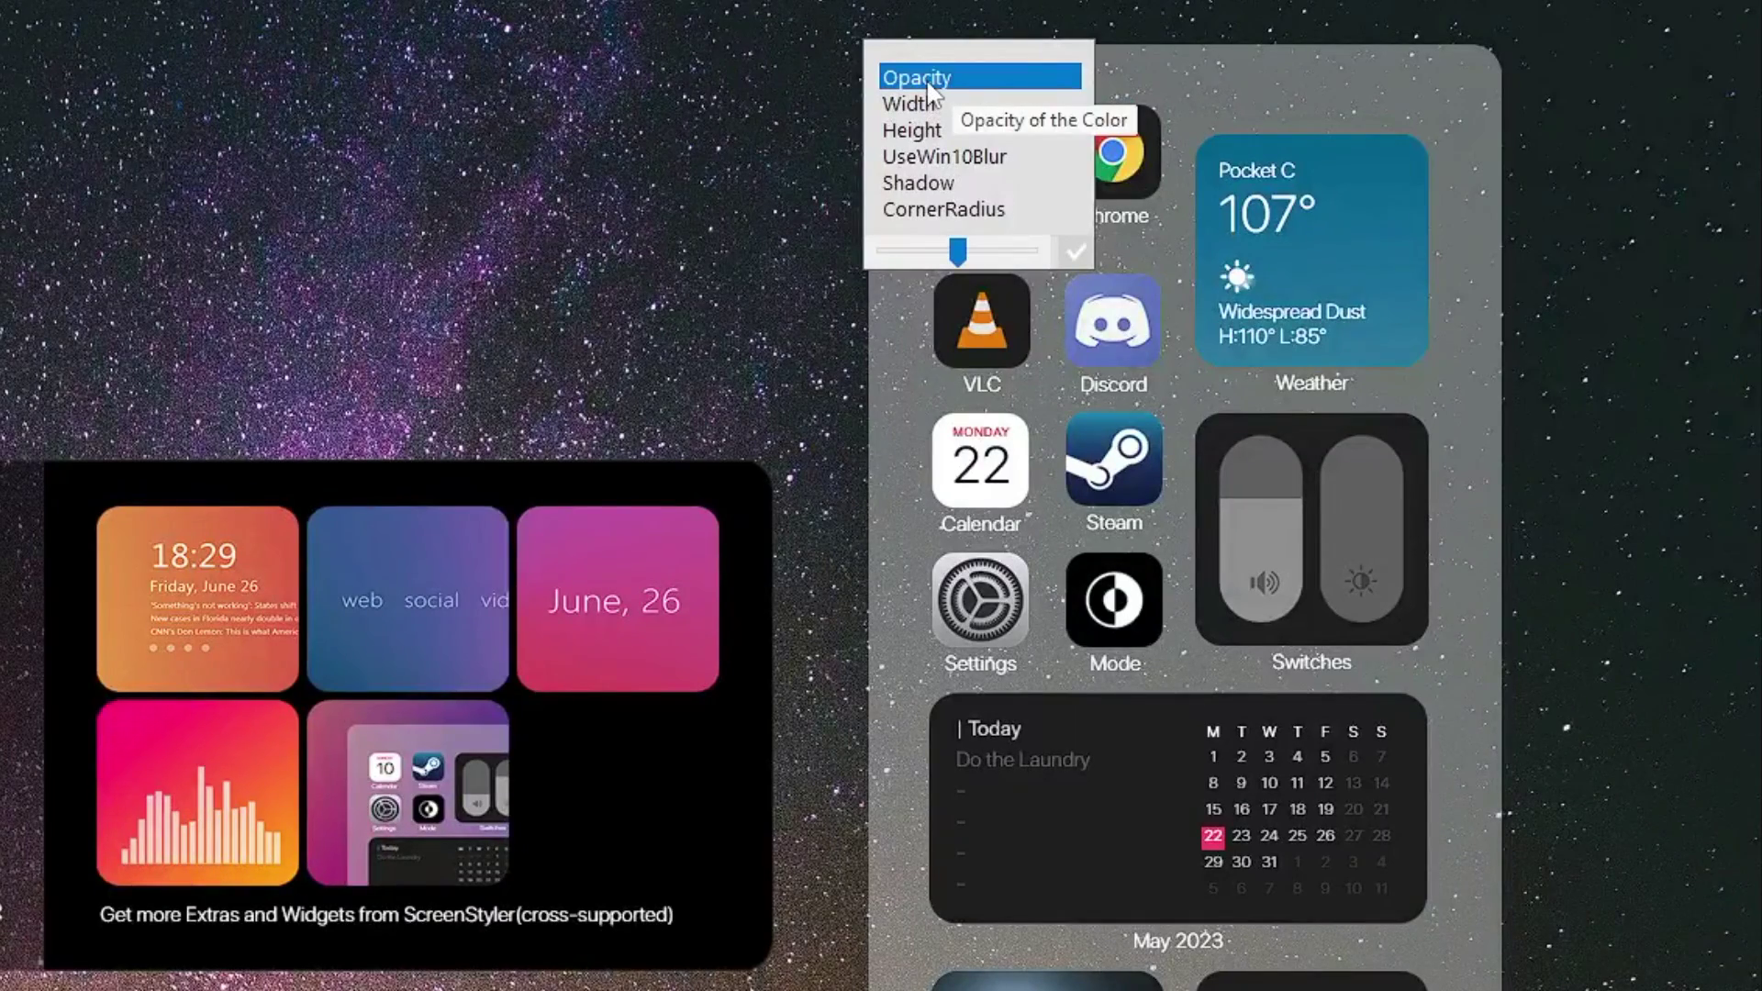
pyautogui.moveTo(951, 256); pyautogui.dragTo(920, 263)
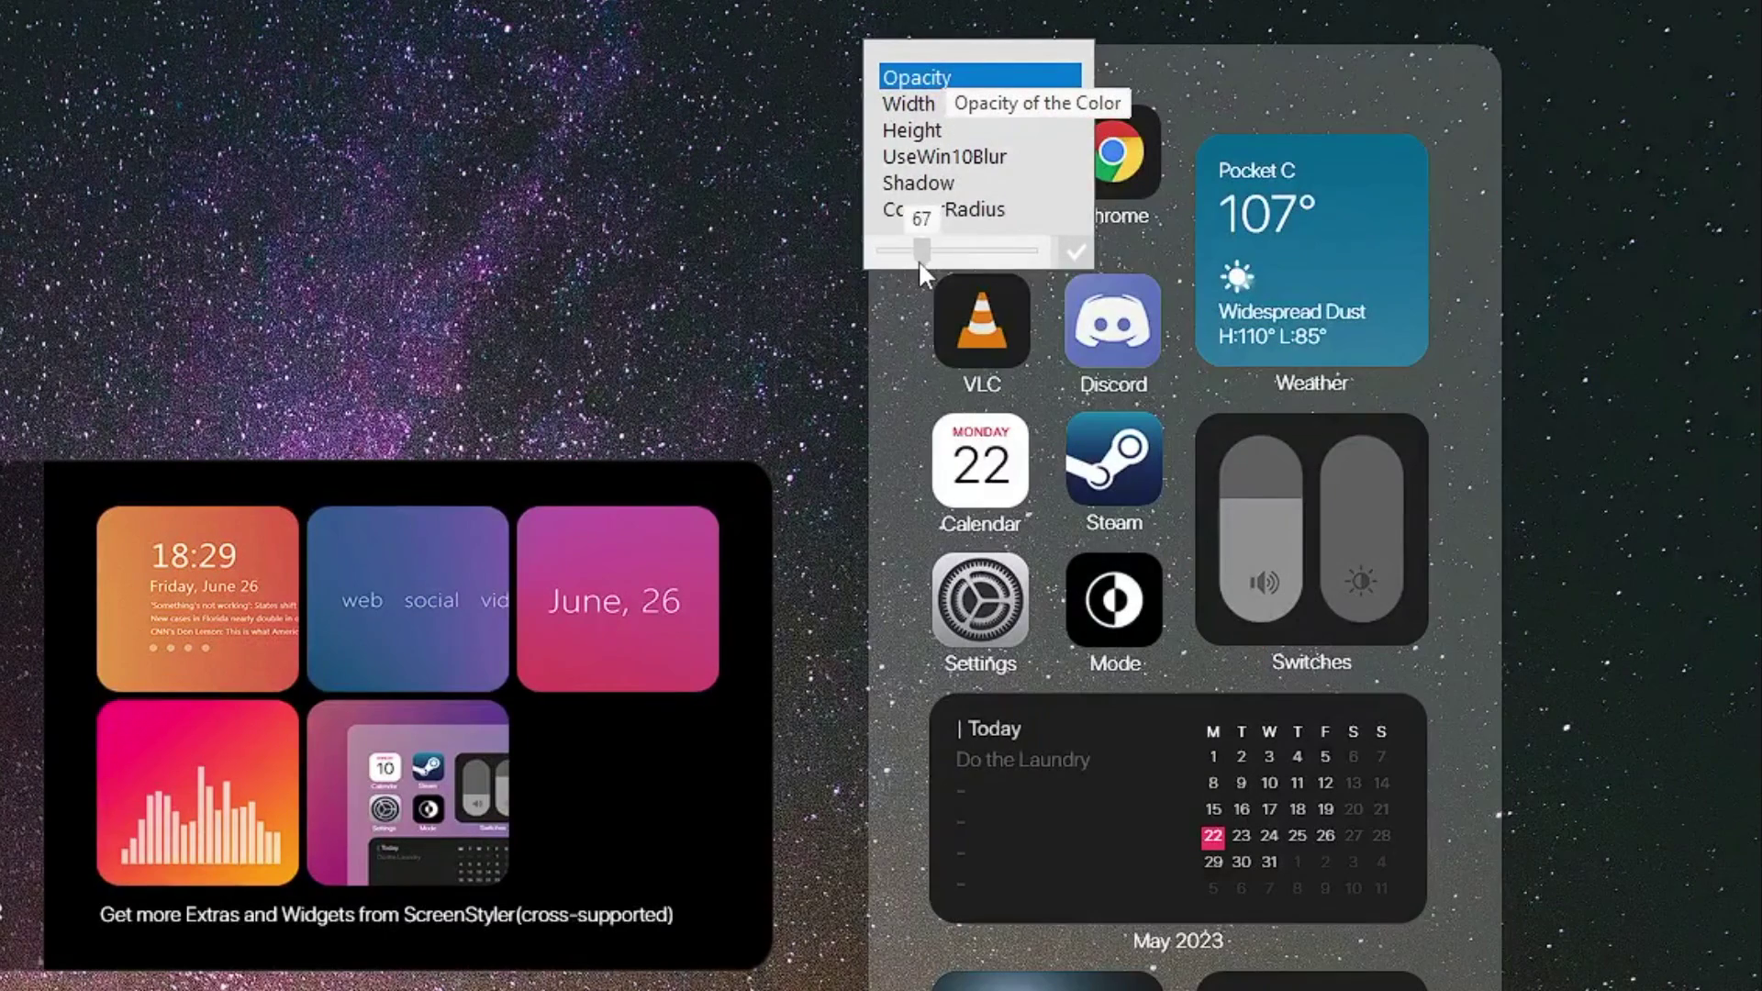
pyautogui.click(1076, 252)
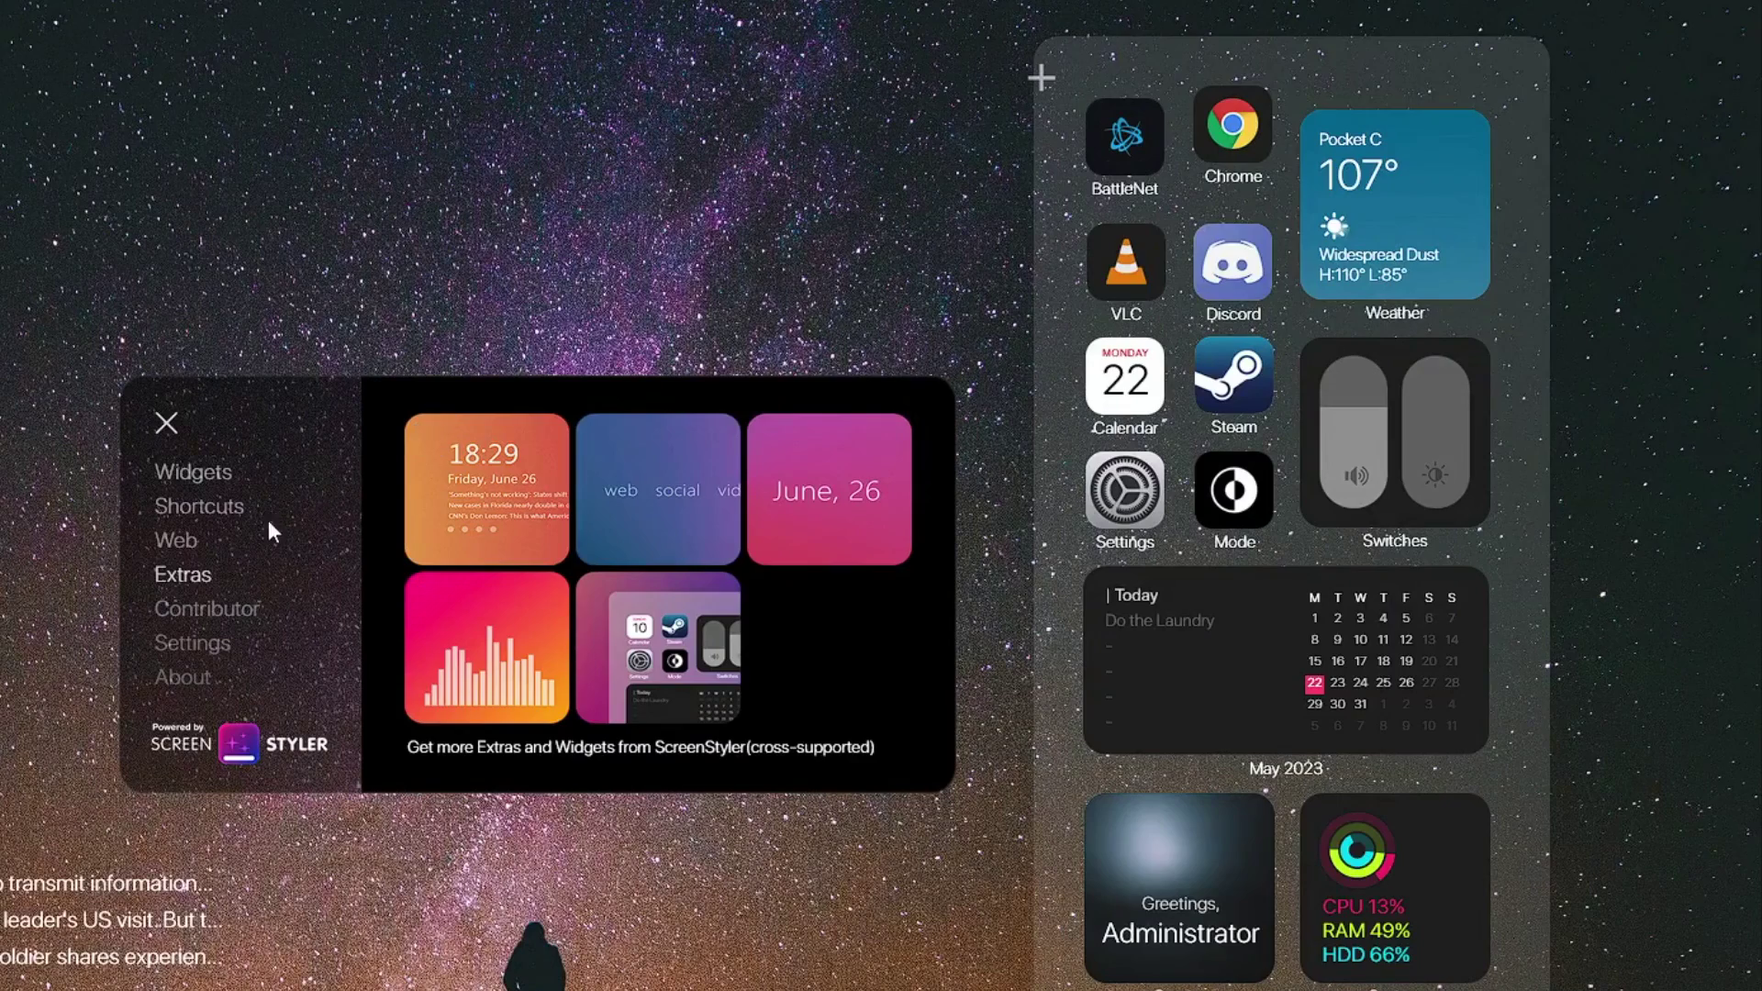
# Turn on Hide Labels in the Big Sur settings and close the item gallery.
pyautogui.click(192, 643)
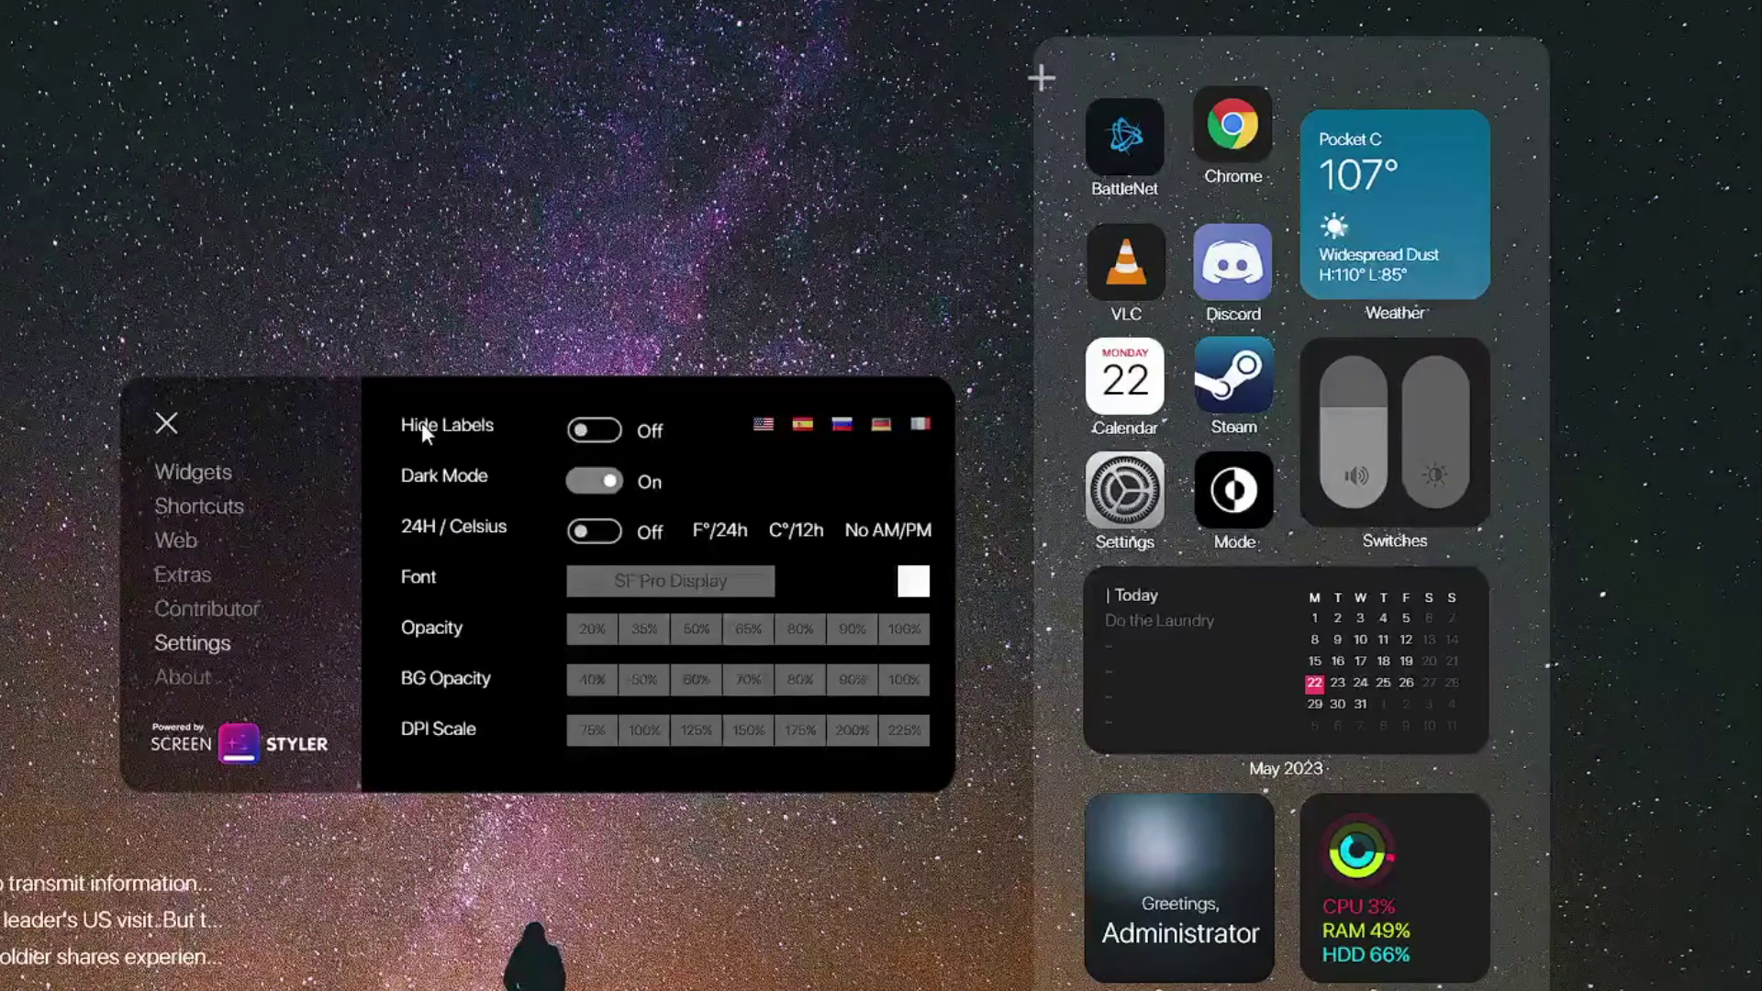
pyautogui.click(593, 430)
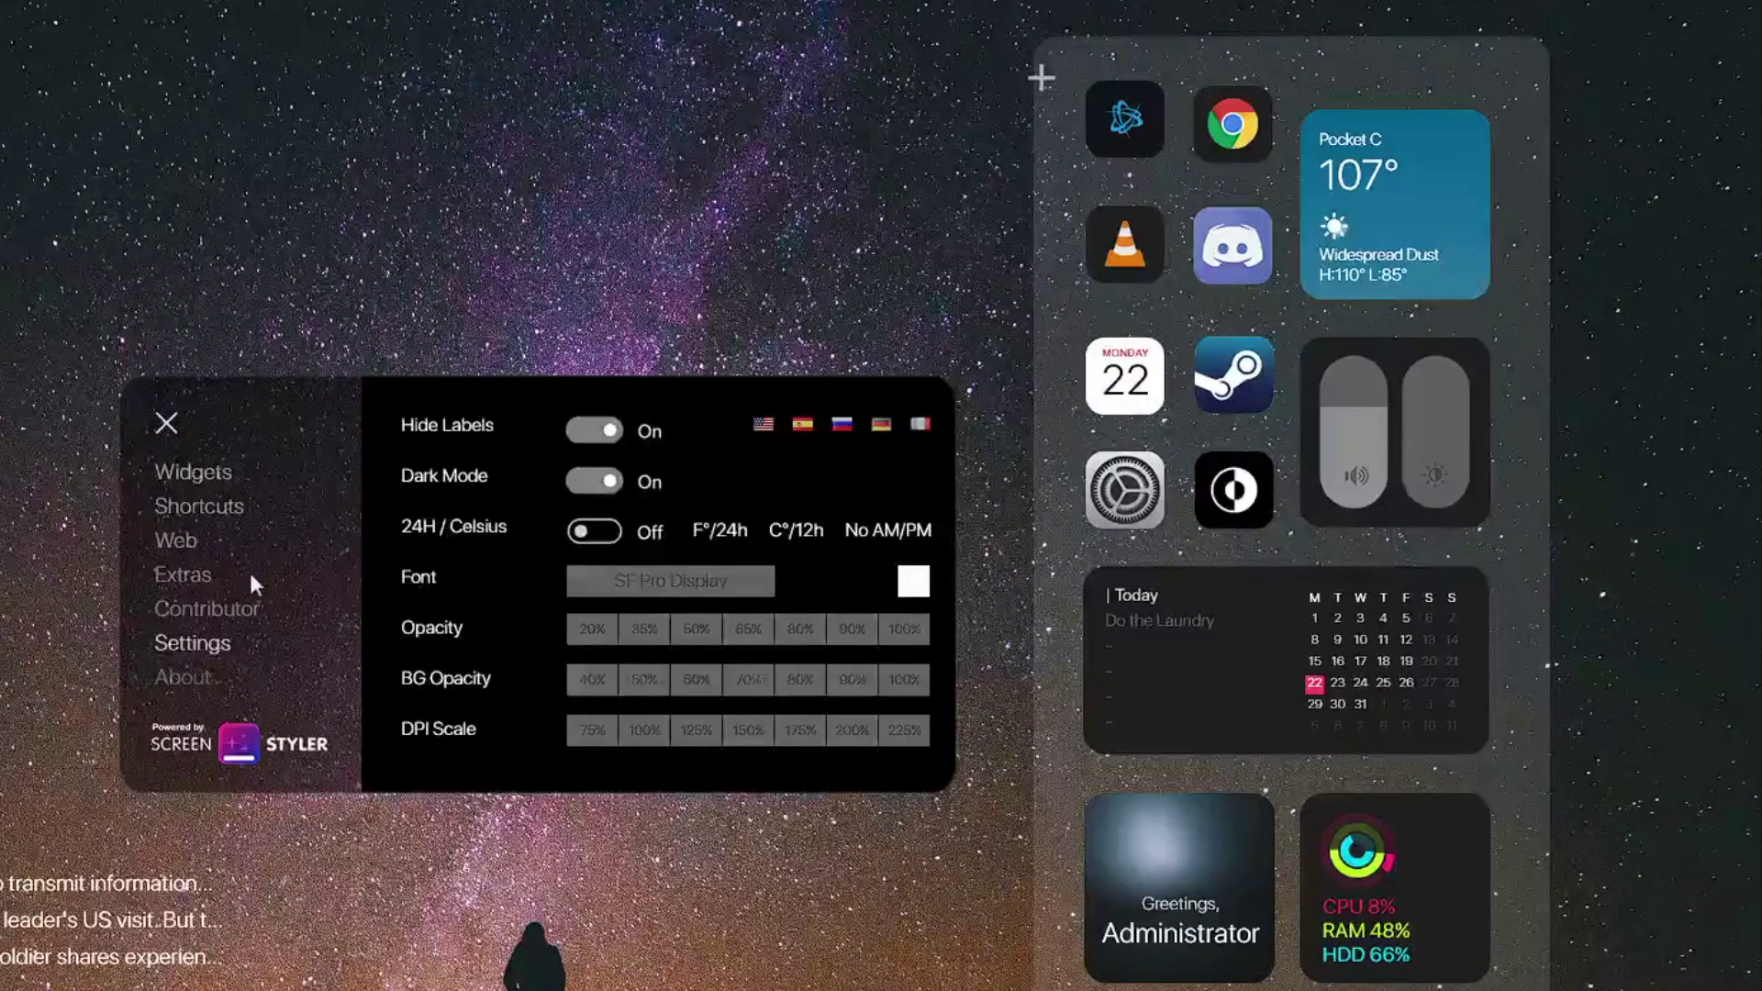
pyautogui.click(166, 423)
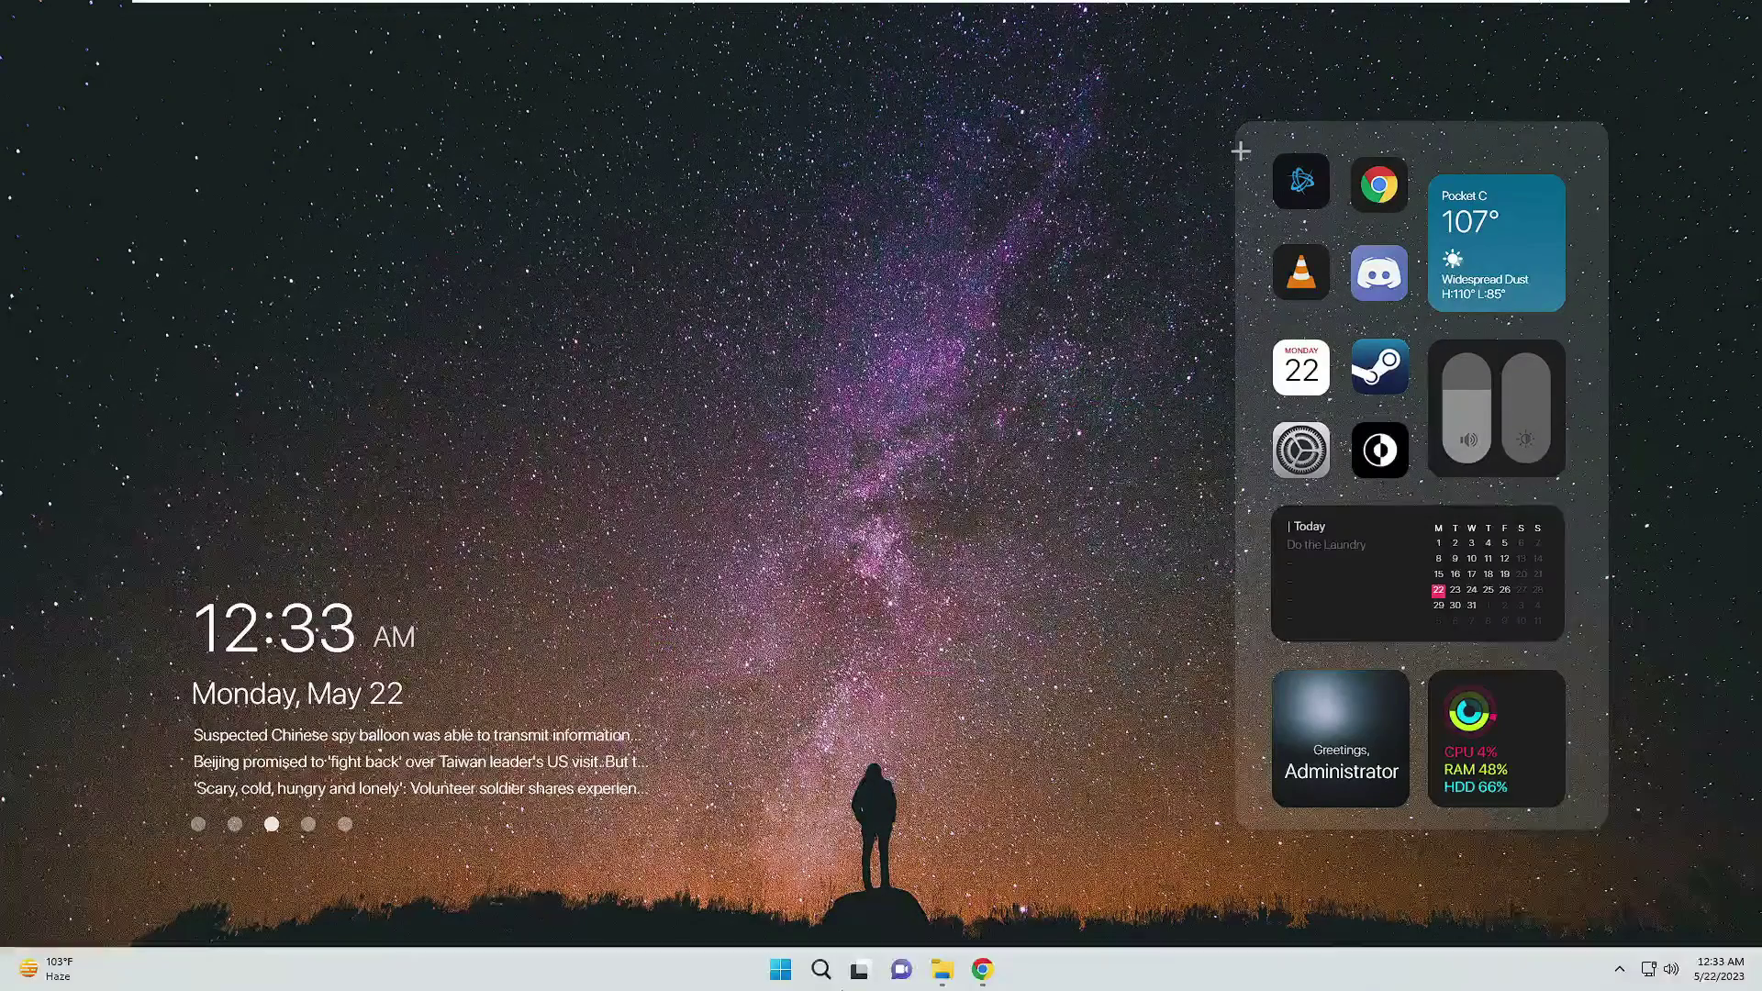
# Switch to Chrome and download Droptop (Basic Version) from its GitHub release page through the affly.me redirect.
pyautogui.click(980, 970)
pyautogui.click(800, 100)
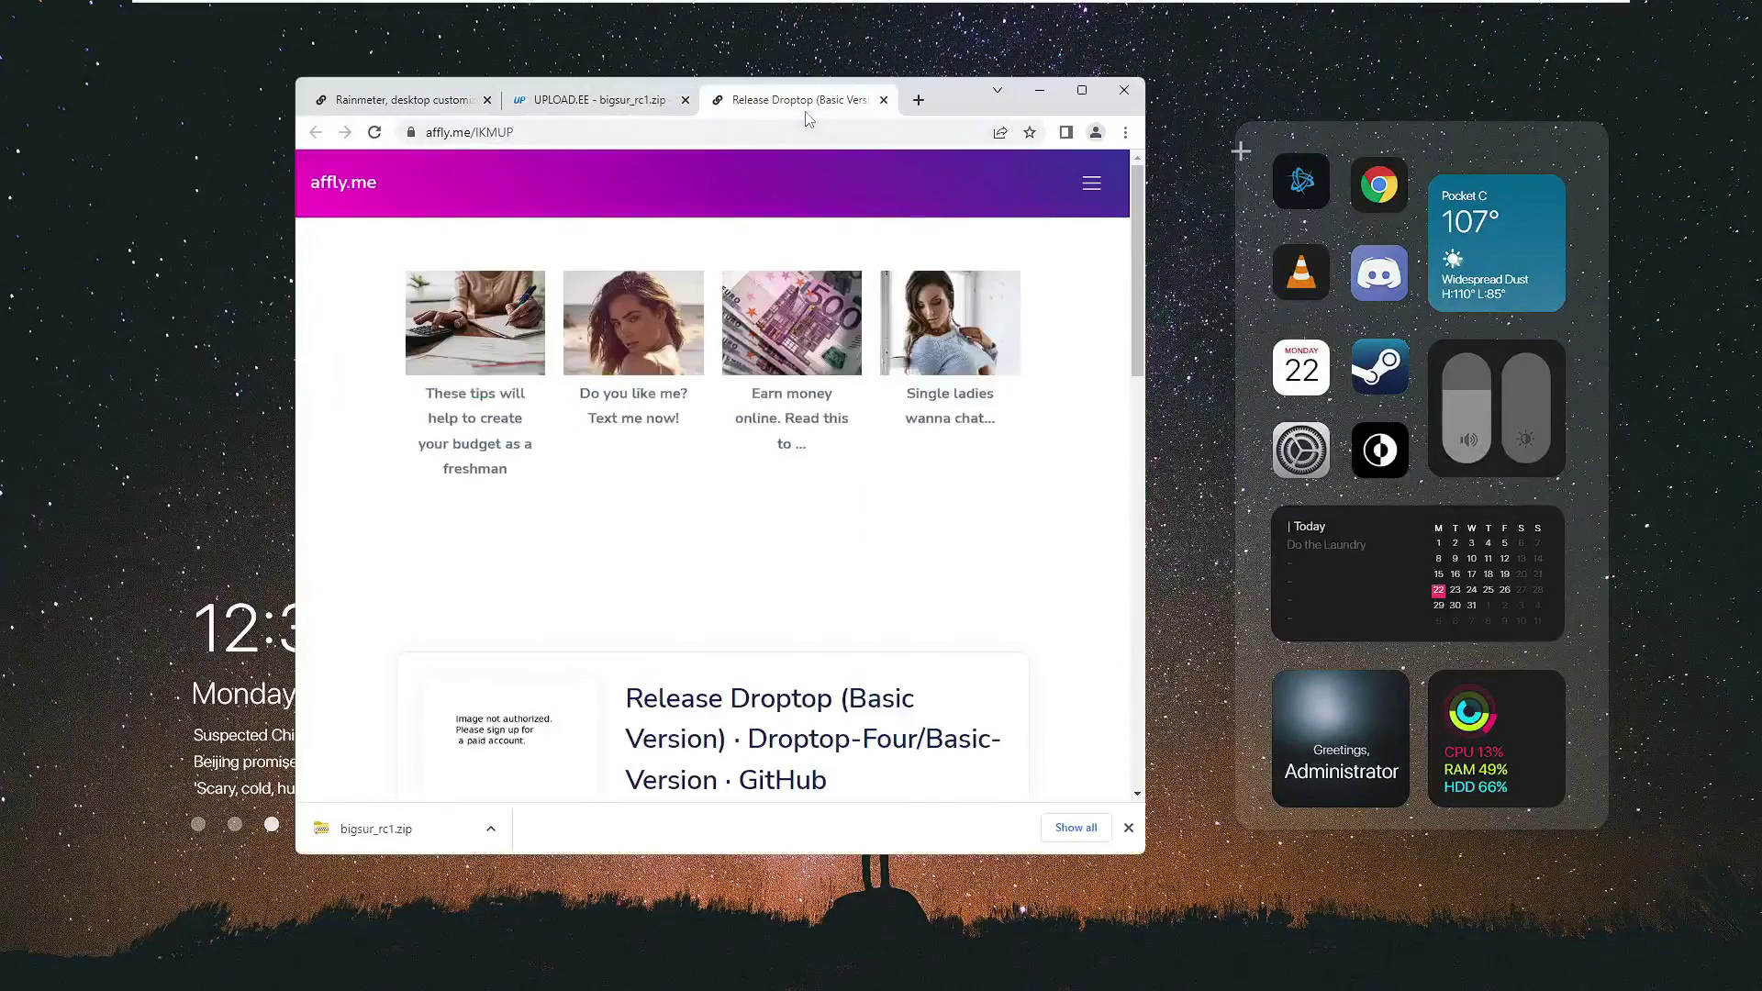
pyautogui.scroll(-5, 790, 546)
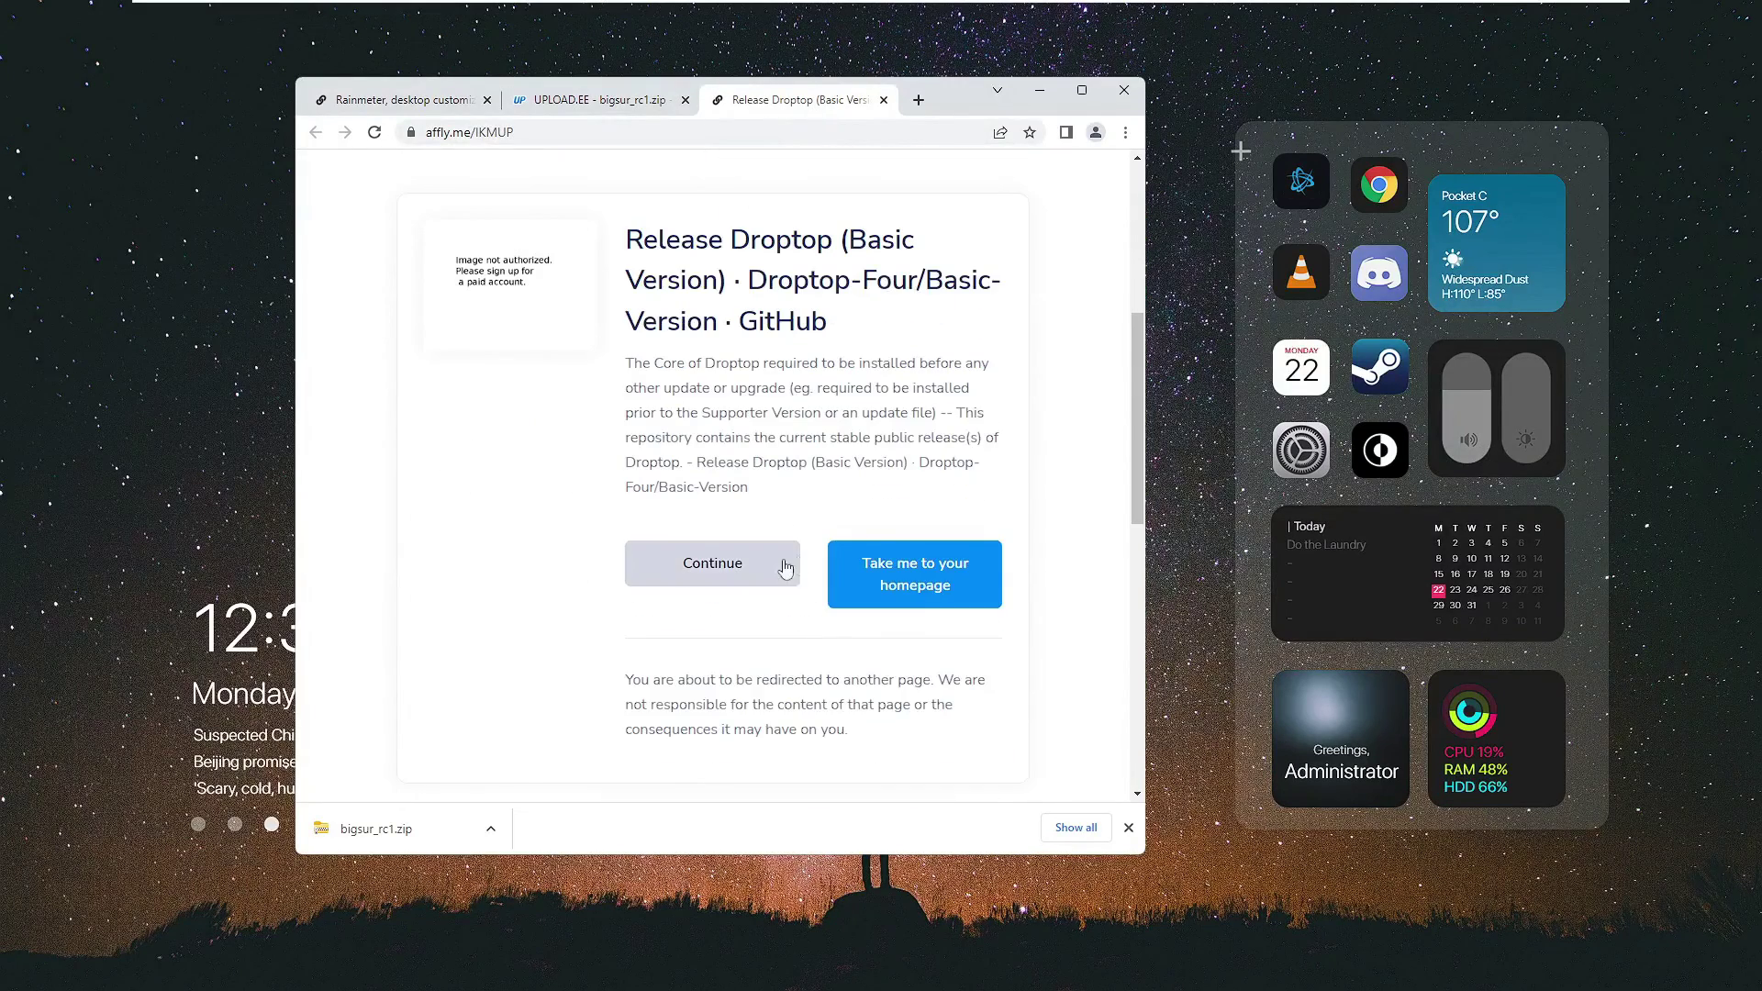
pyautogui.click(722, 574)
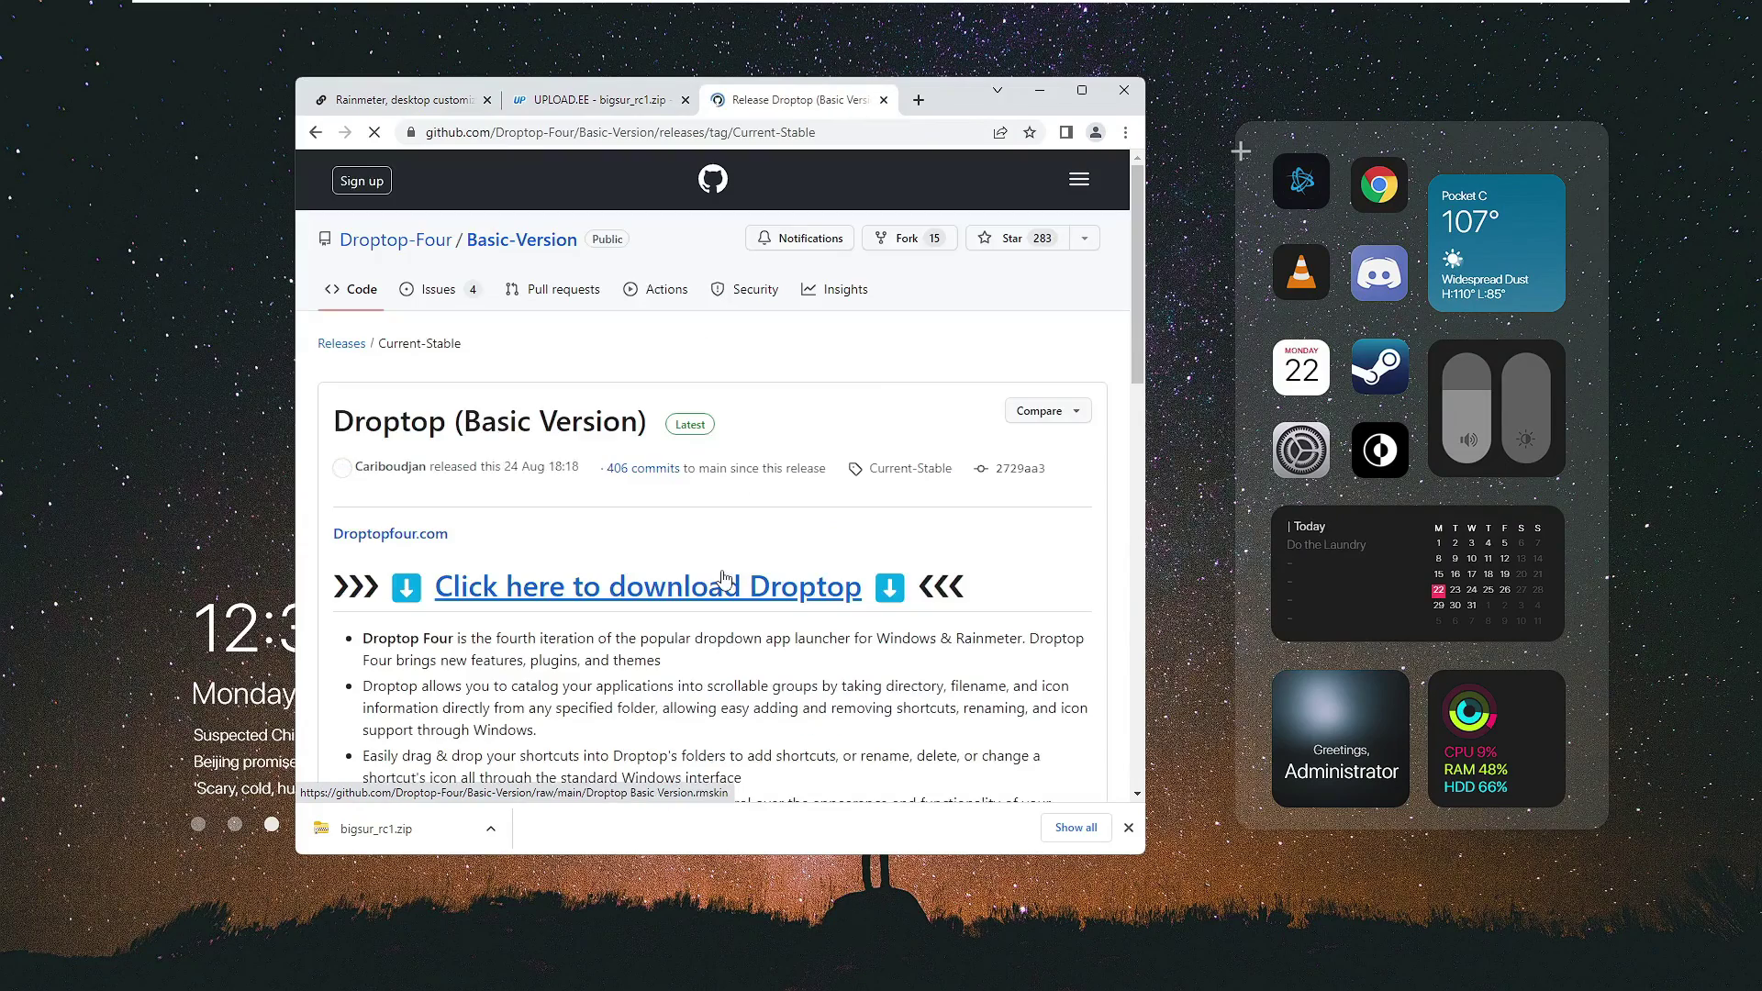
pyautogui.scroll(-1, 714, 576)
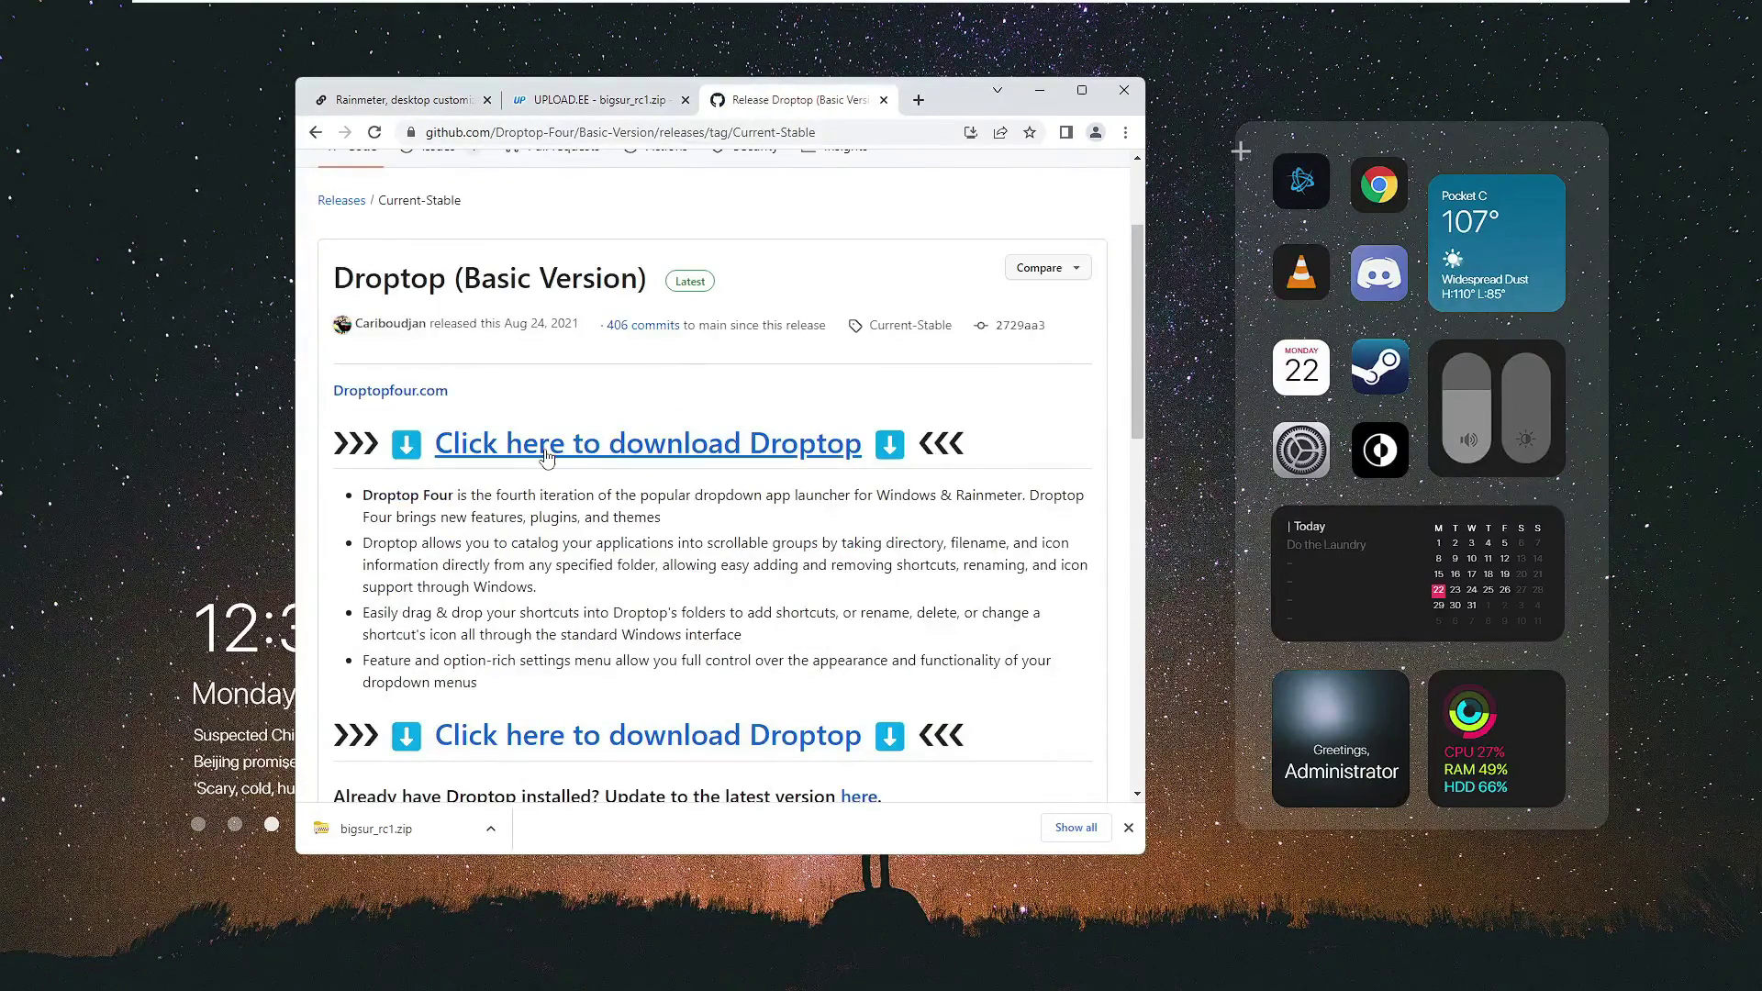
pyautogui.click(619, 454)
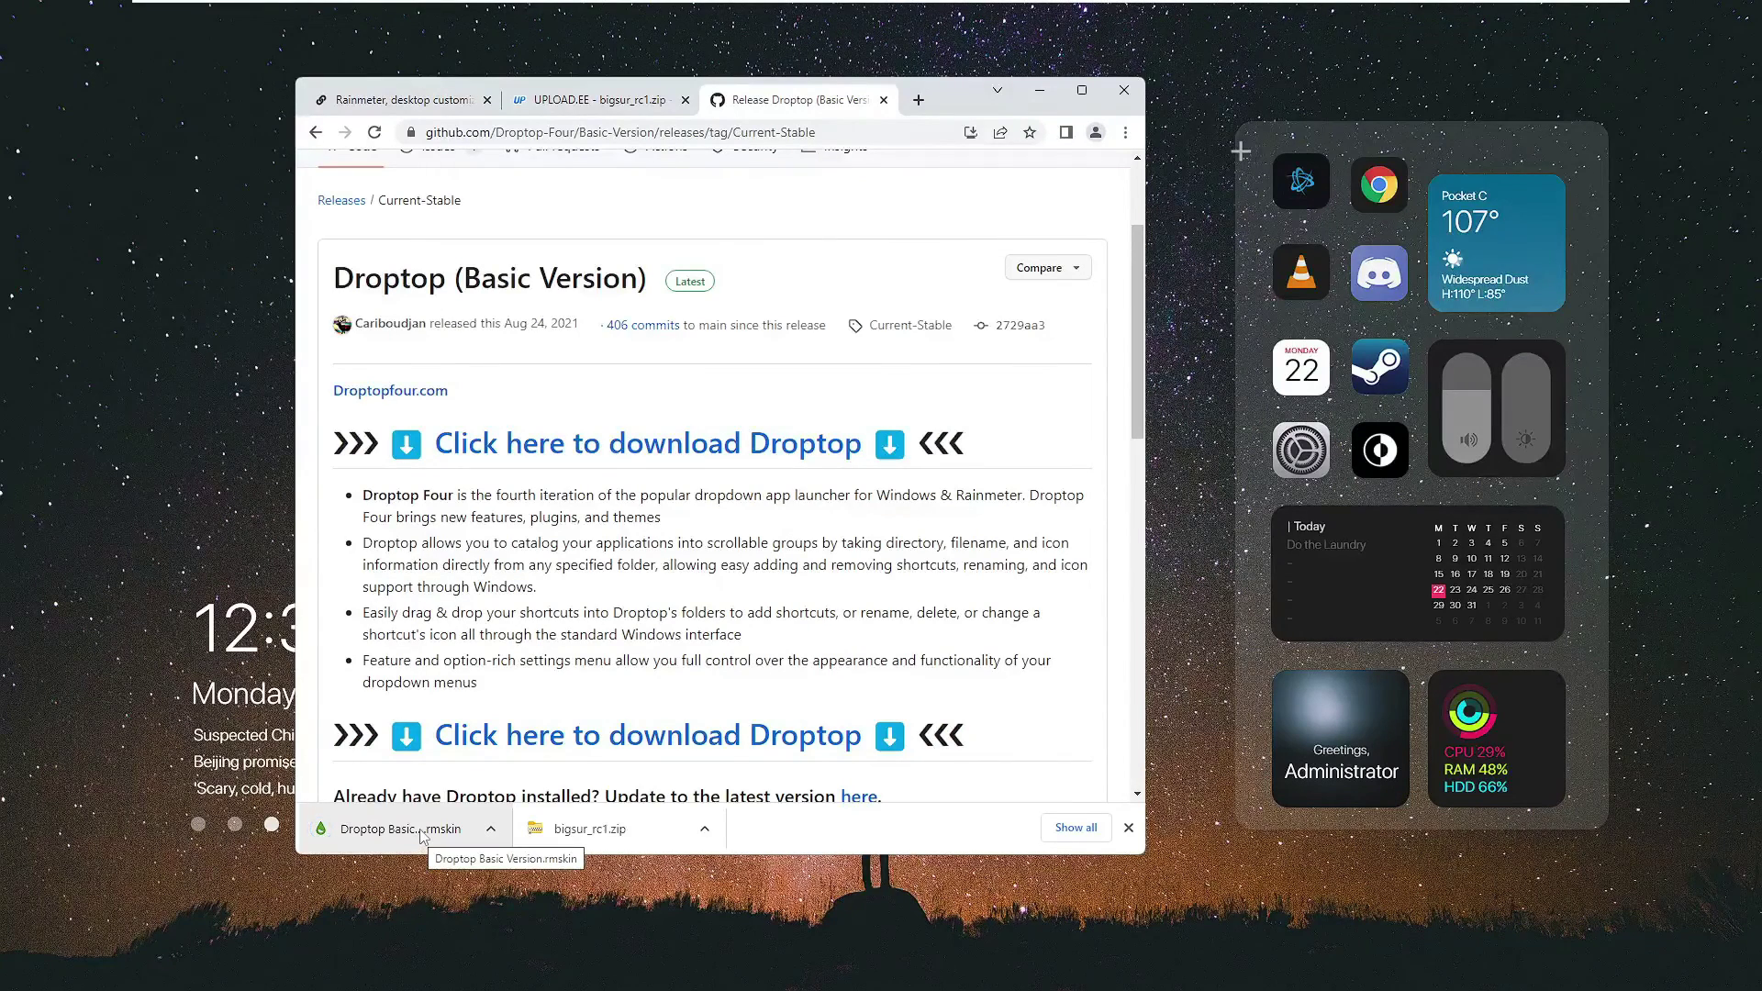
# Install Droptop Basic Version.rmskin with all included components and Load included skins enabled, and minimize the browser.
pyautogui.click(422, 830)
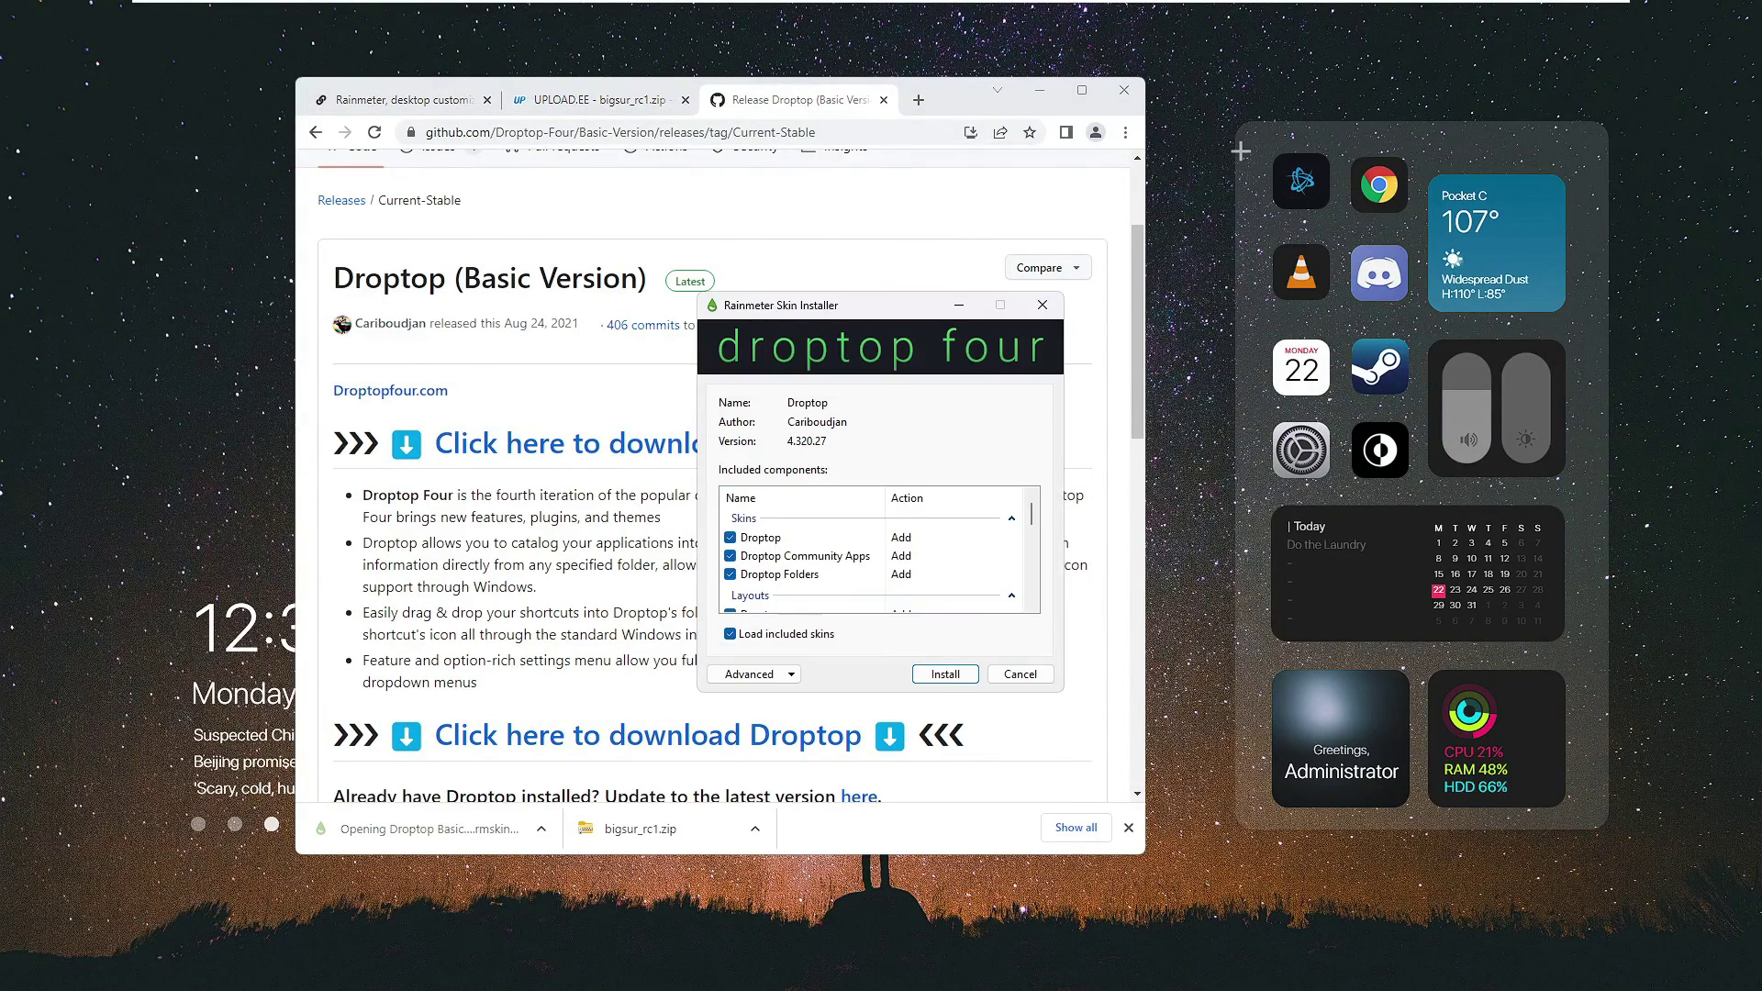
pyautogui.scroll(-5, 904, 578)
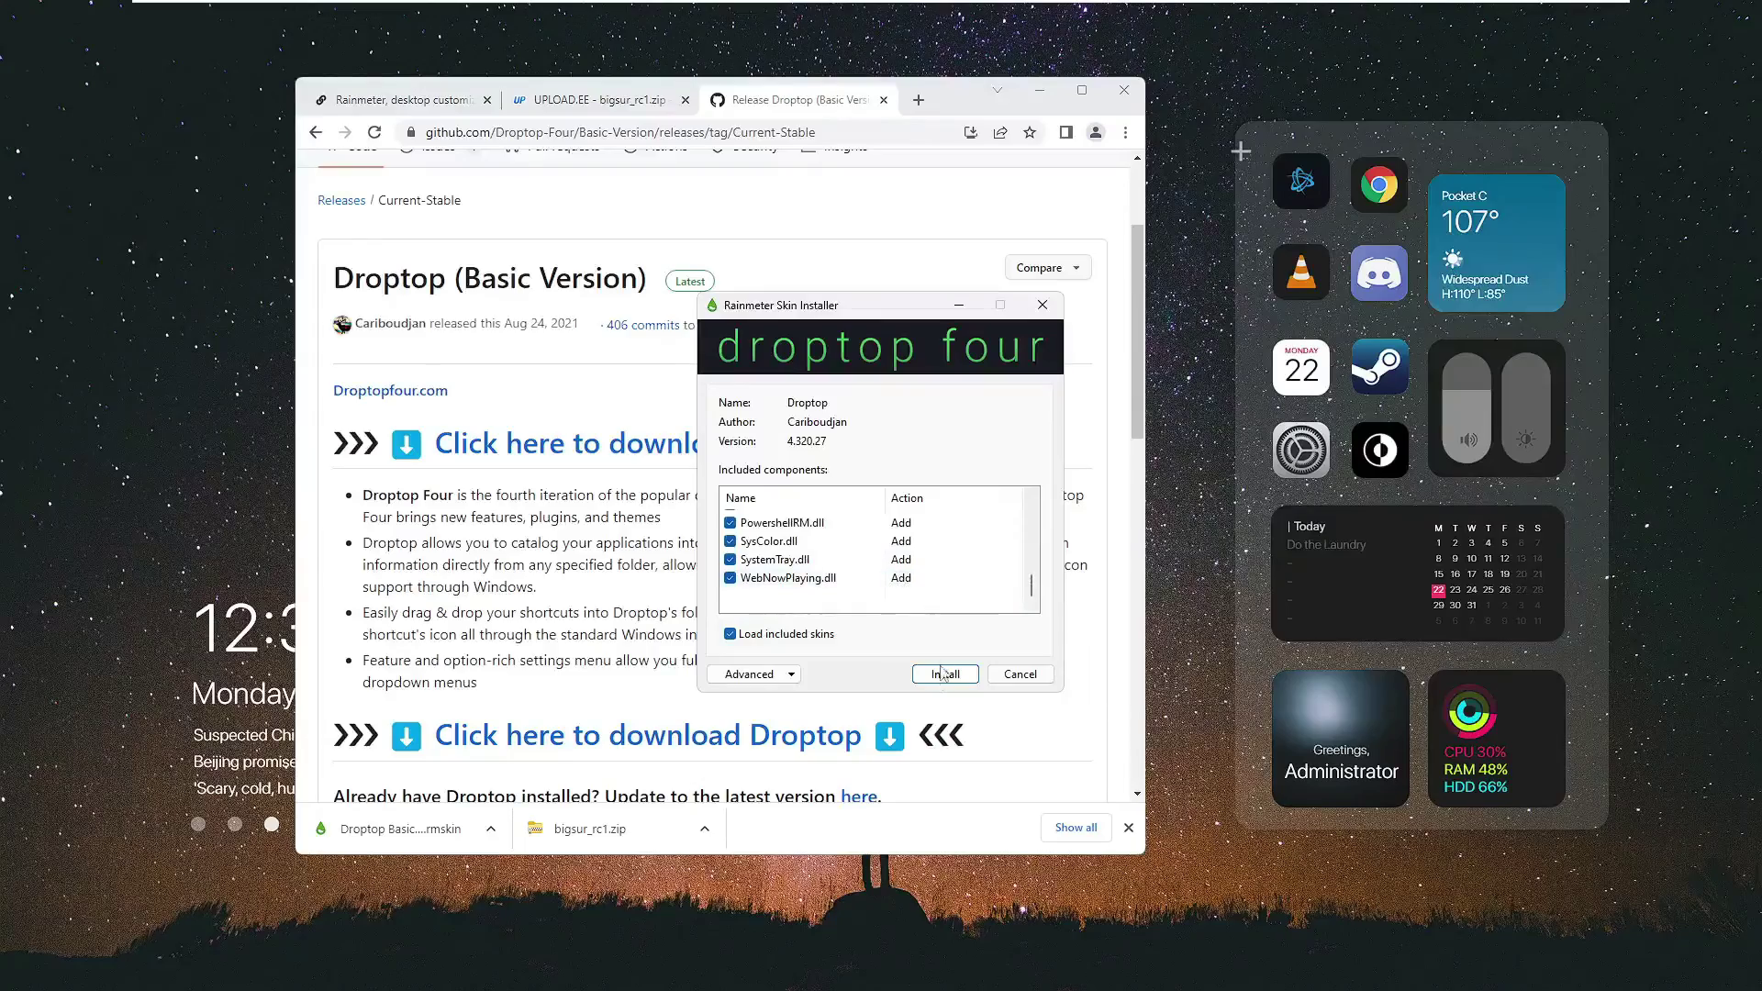
pyautogui.click(945, 676)
pyautogui.click(1040, 90)
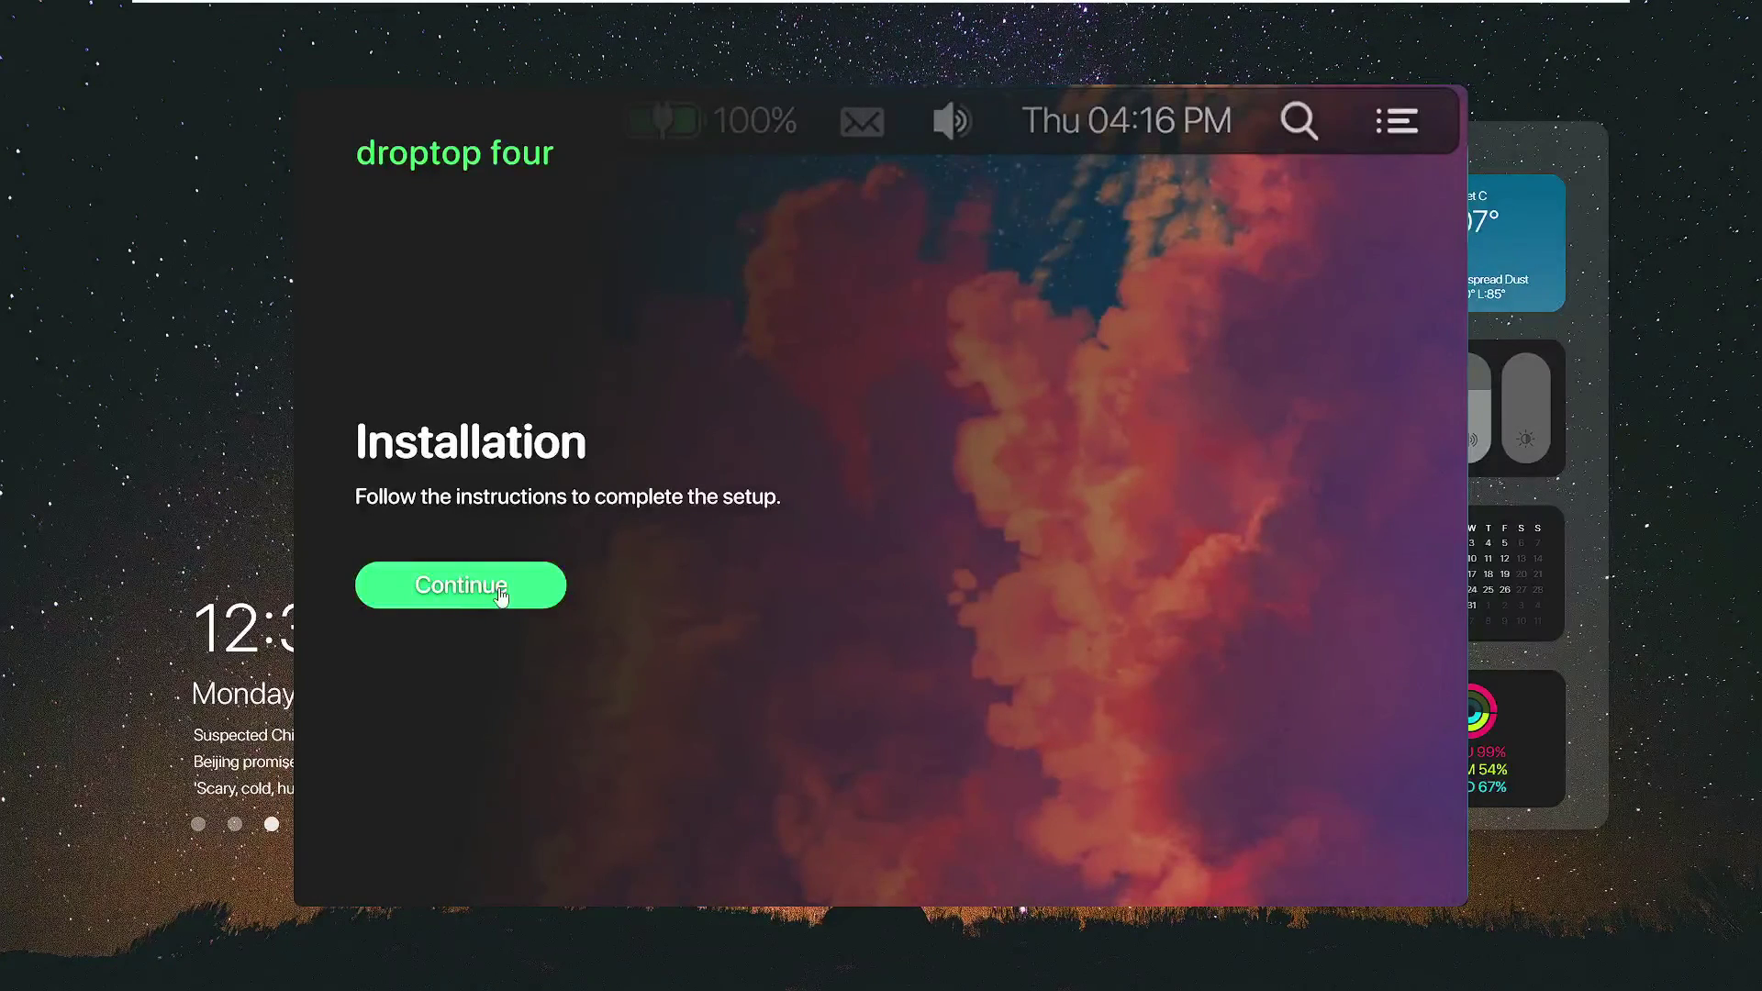
# Start the Droptop setup in English US and choose the Desktop only display mode.
pyautogui.click(501, 594)
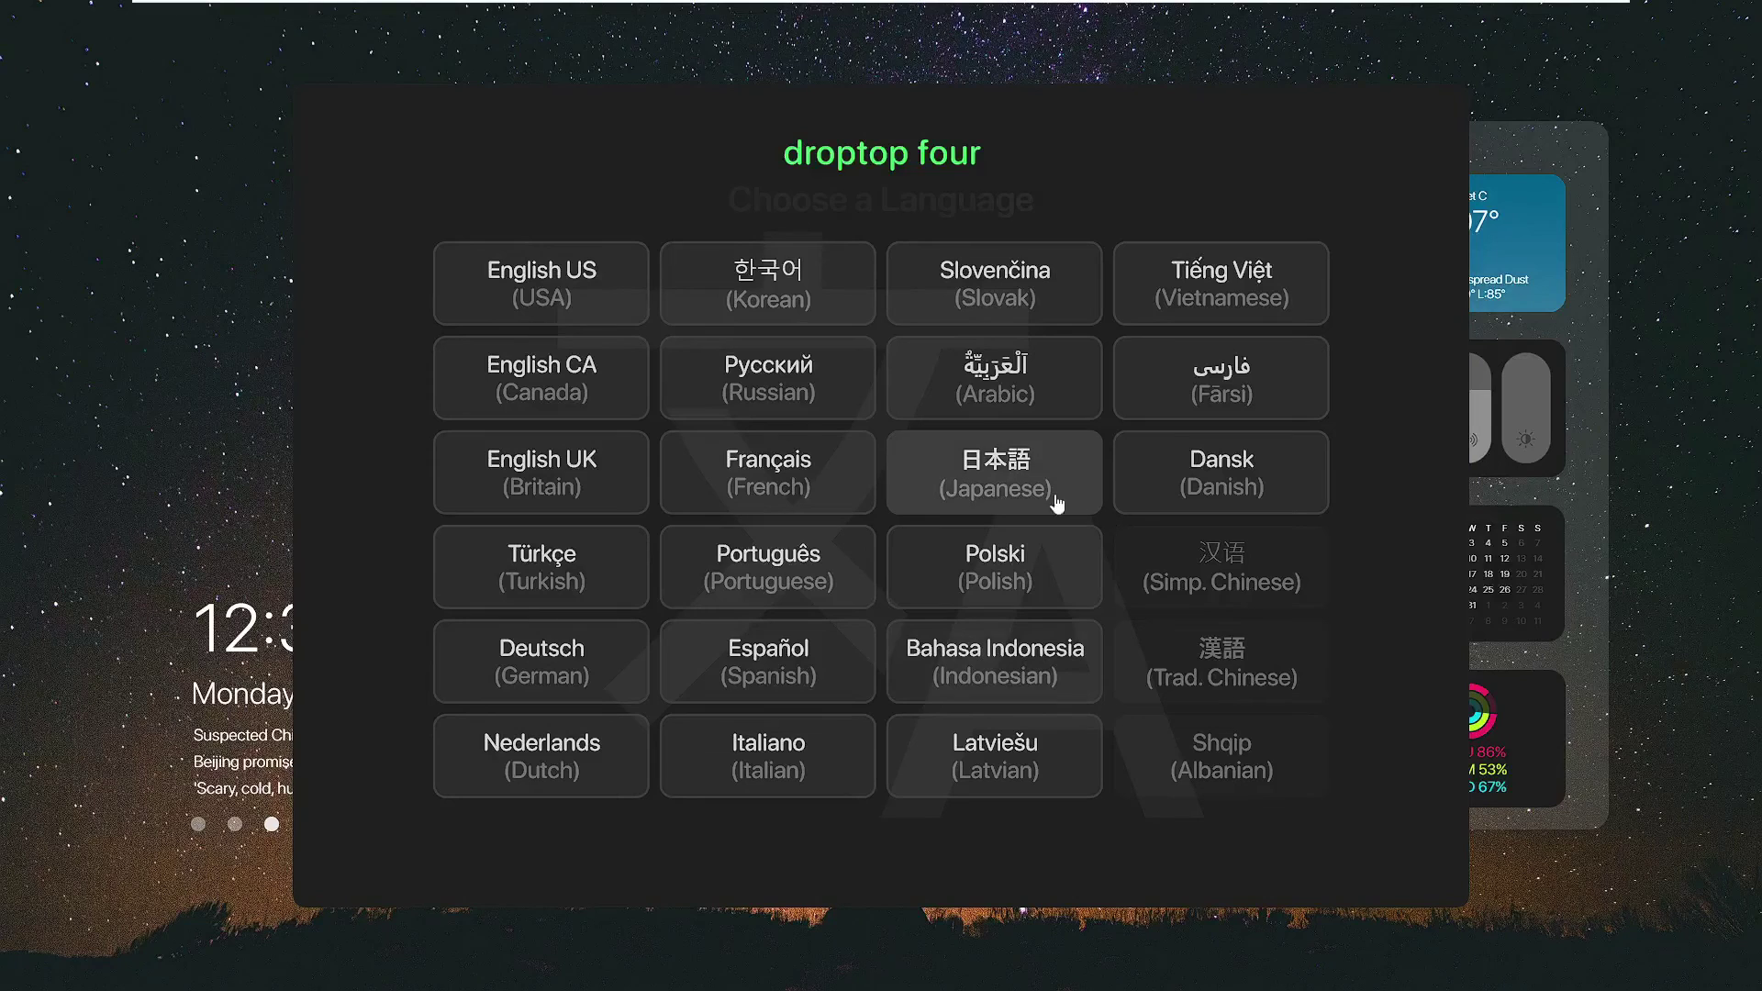
pyautogui.click(576, 292)
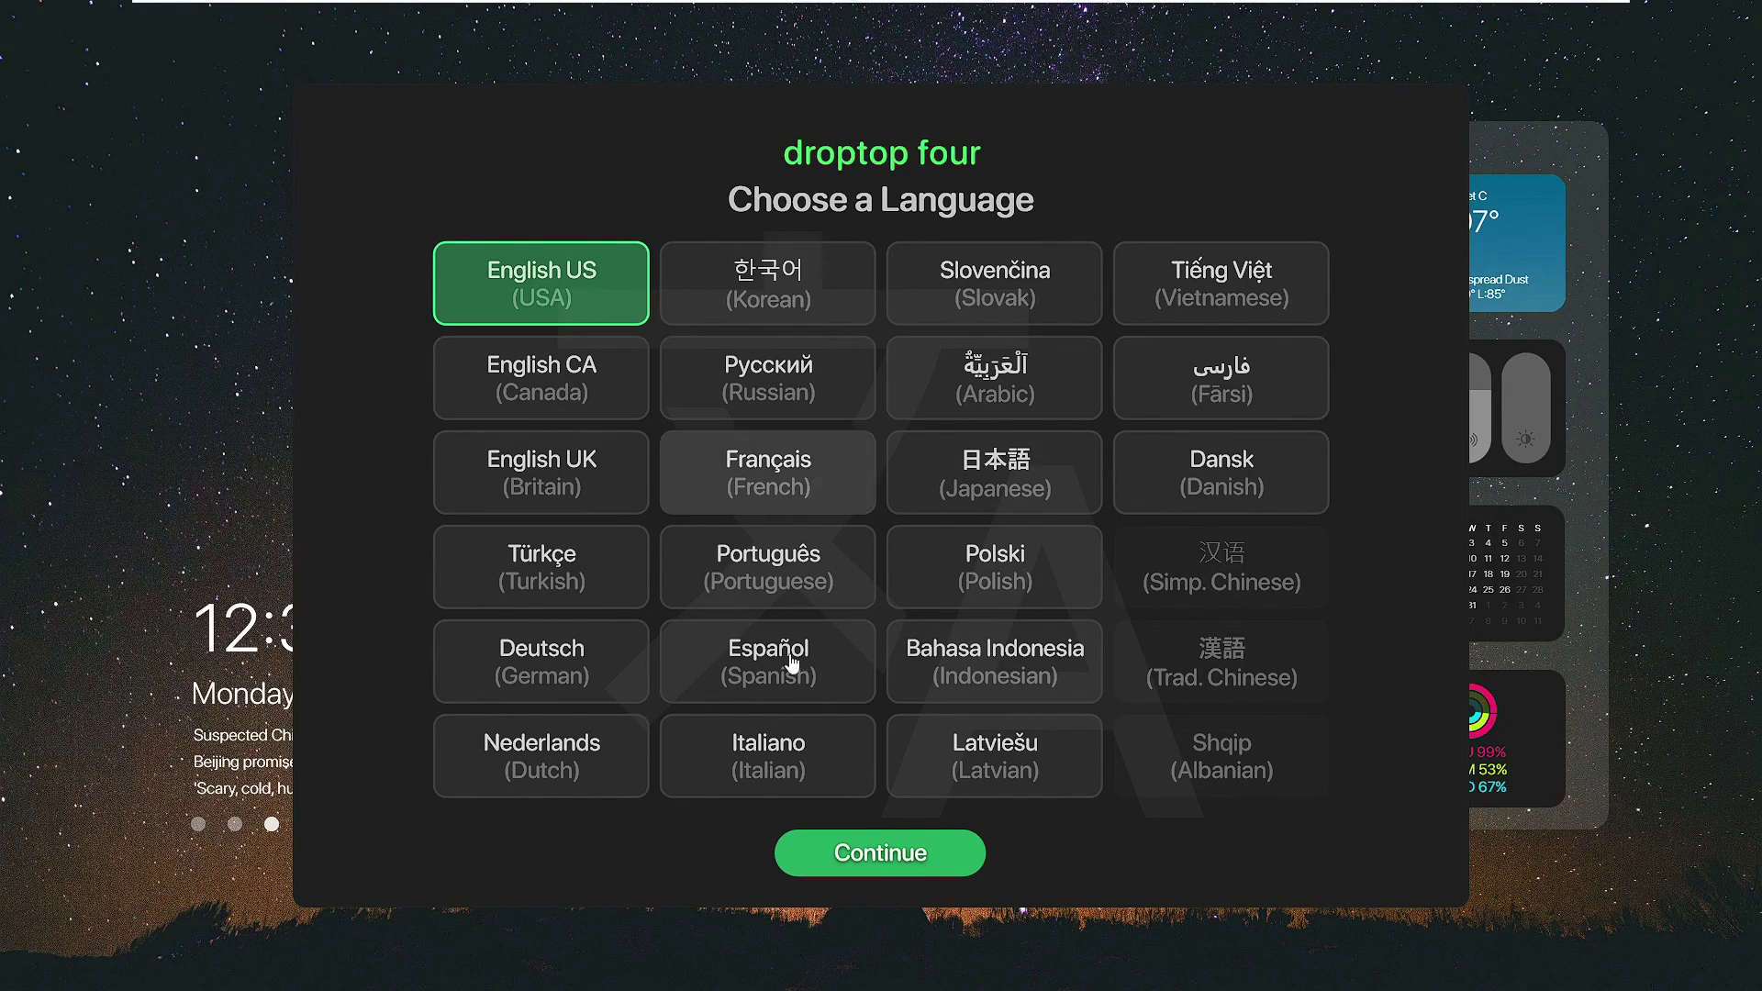
pyautogui.click(919, 859)
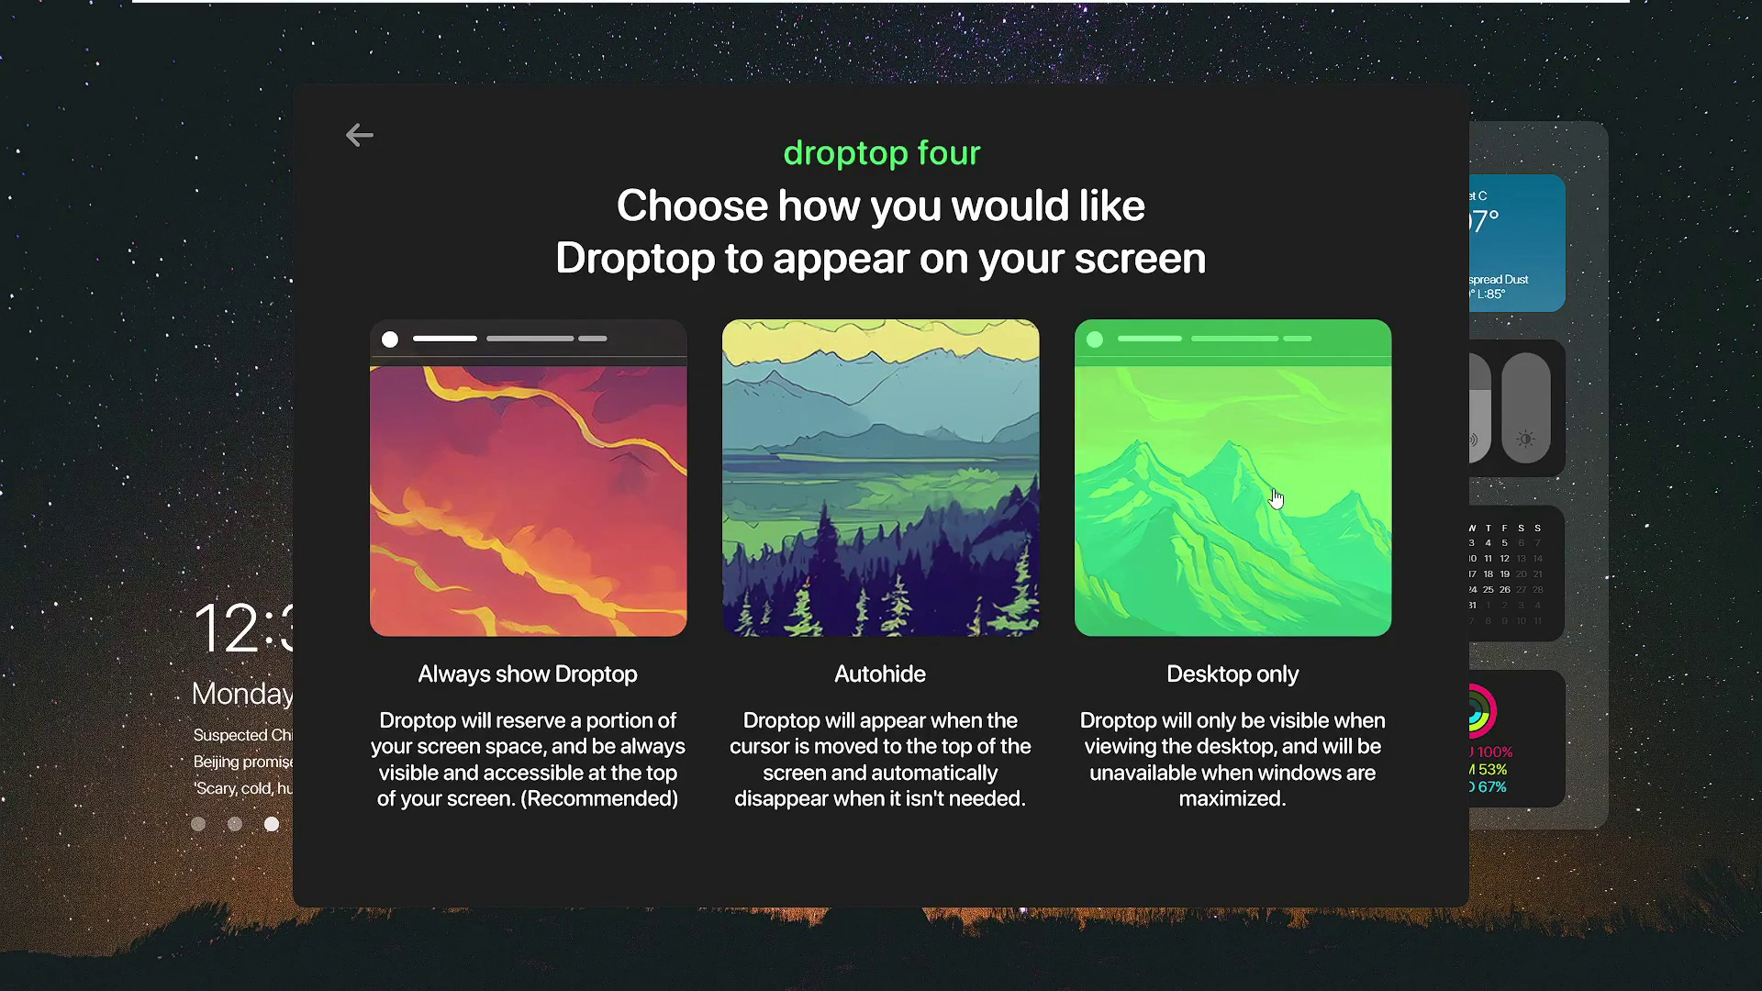
pyautogui.click(1202, 449)
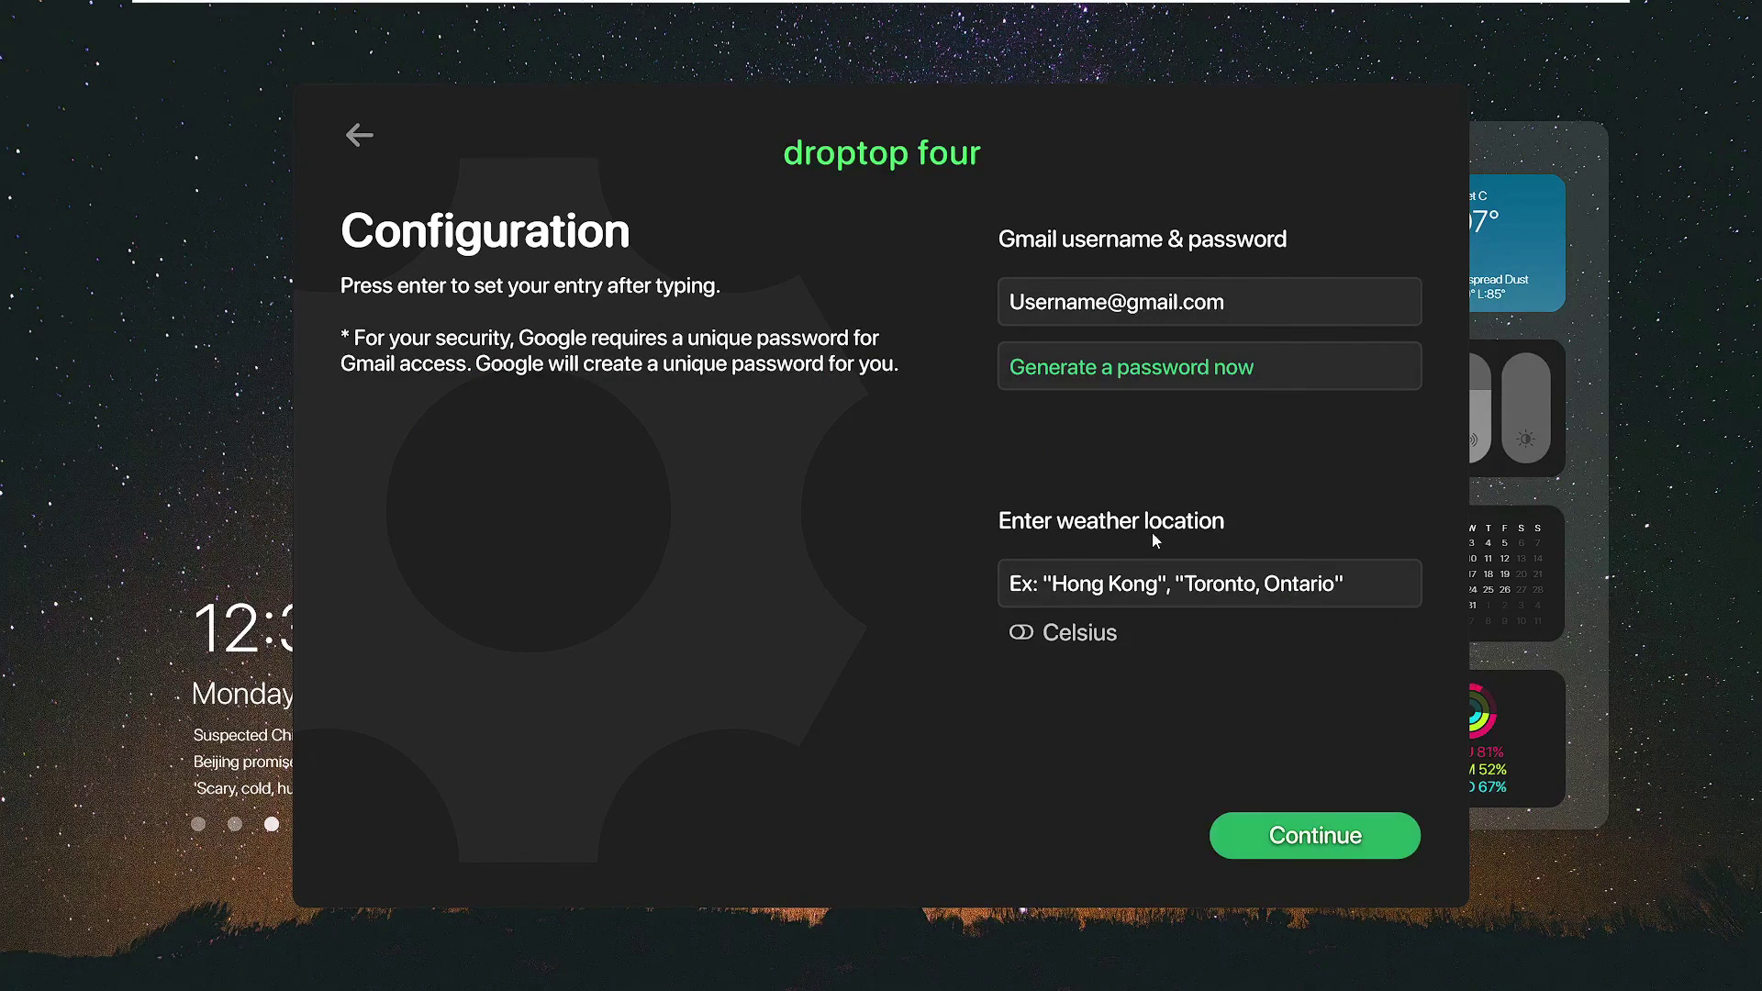
# Enter India as the Droptop weather location, toggle the Celsius option, and continue without entering Gmail credentials.
pyautogui.click(1115, 589)
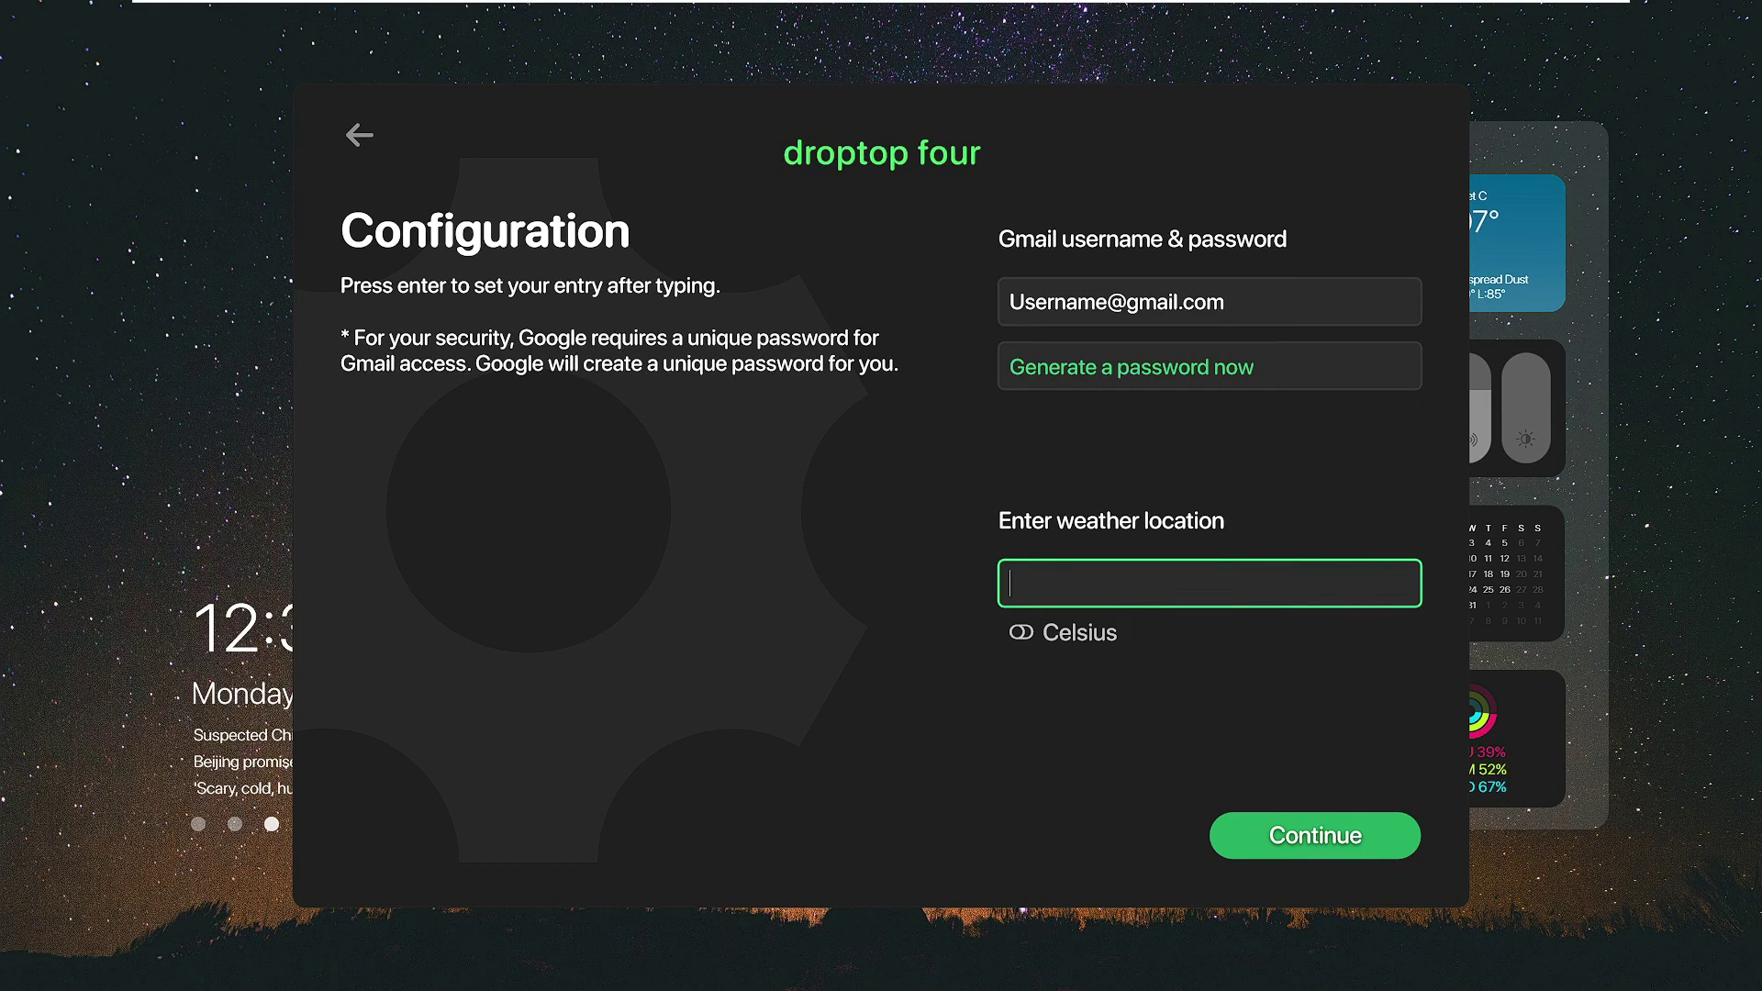
pyautogui.write('india')
pyautogui.press('Return')
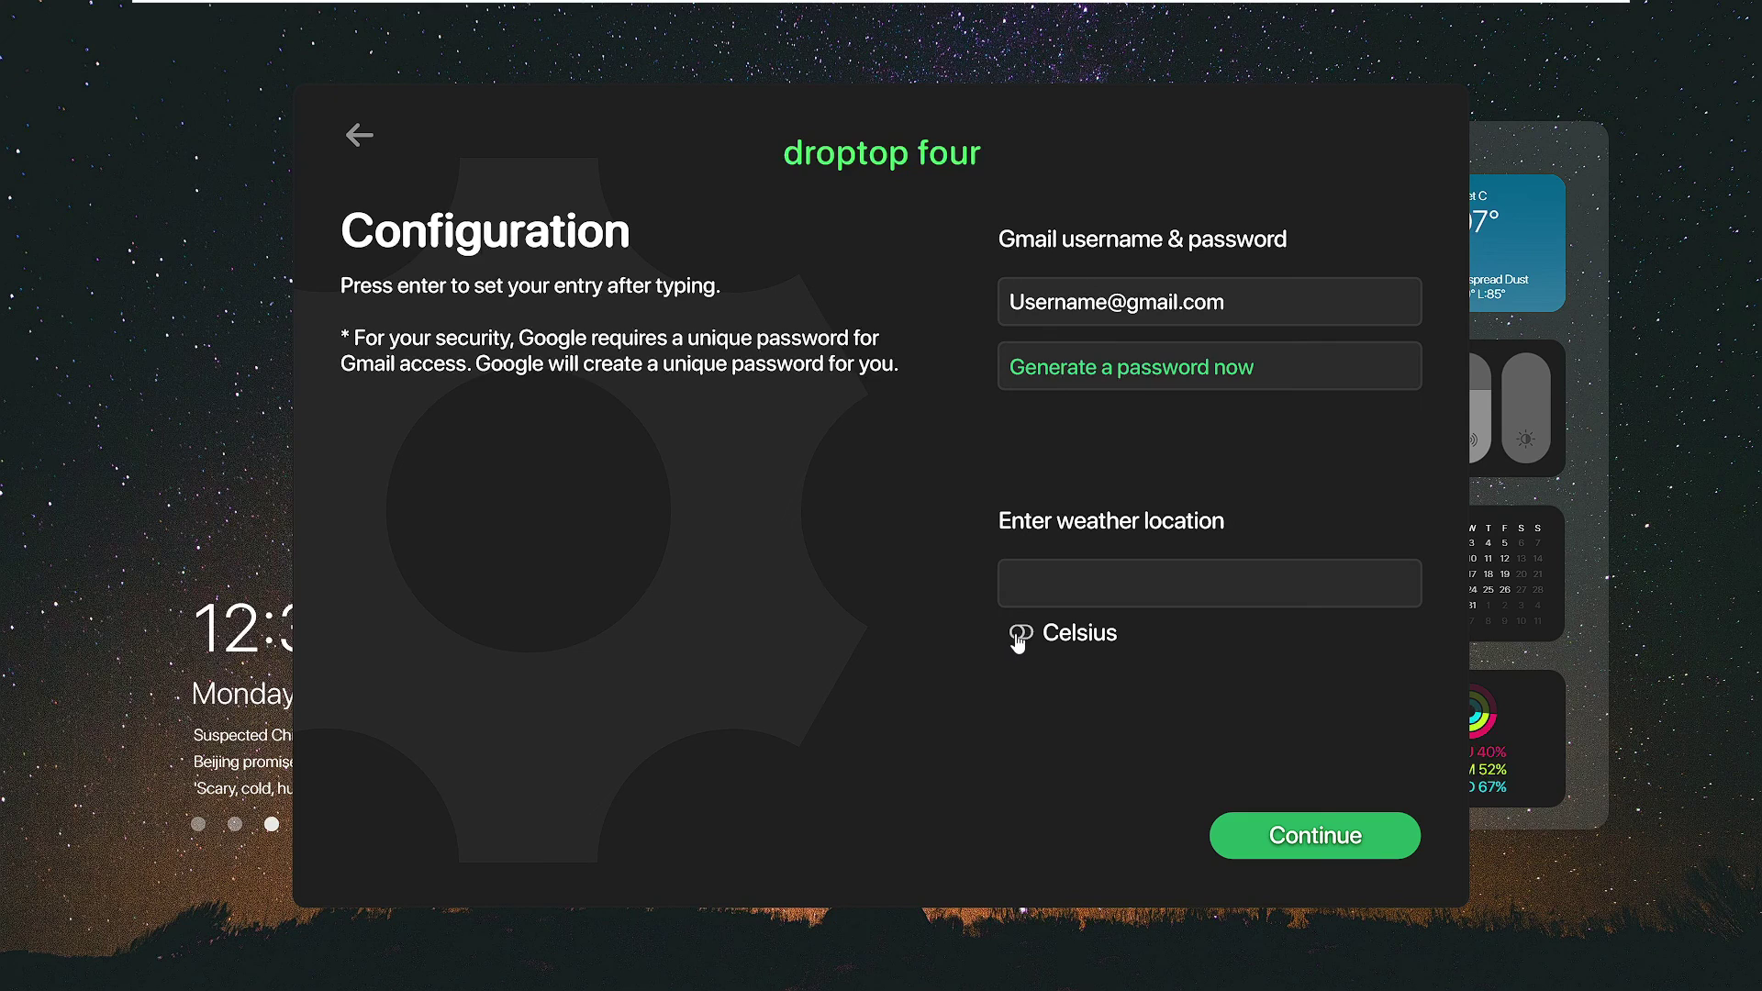
pyautogui.click(1019, 638)
pyautogui.click(1288, 841)
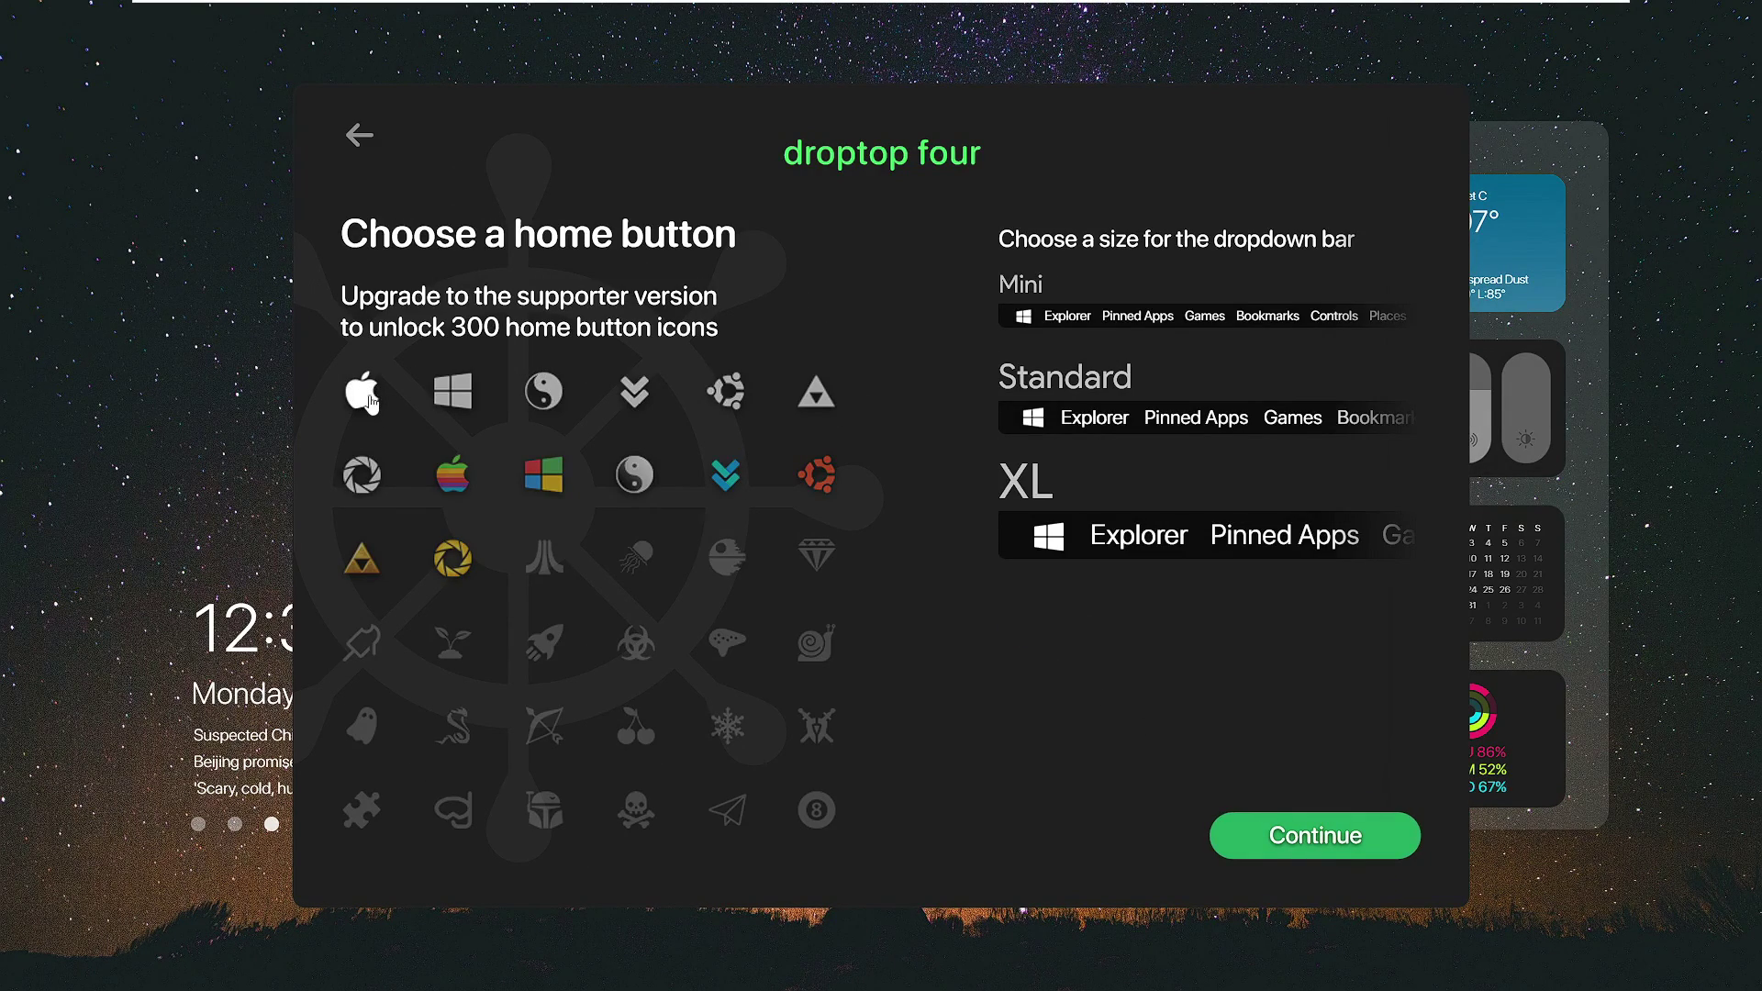
# Configure Droptop with the plain Apple home button, Standard bar size and Big Sur starting theme, and decline the supporter version.
pyautogui.click(372, 401)
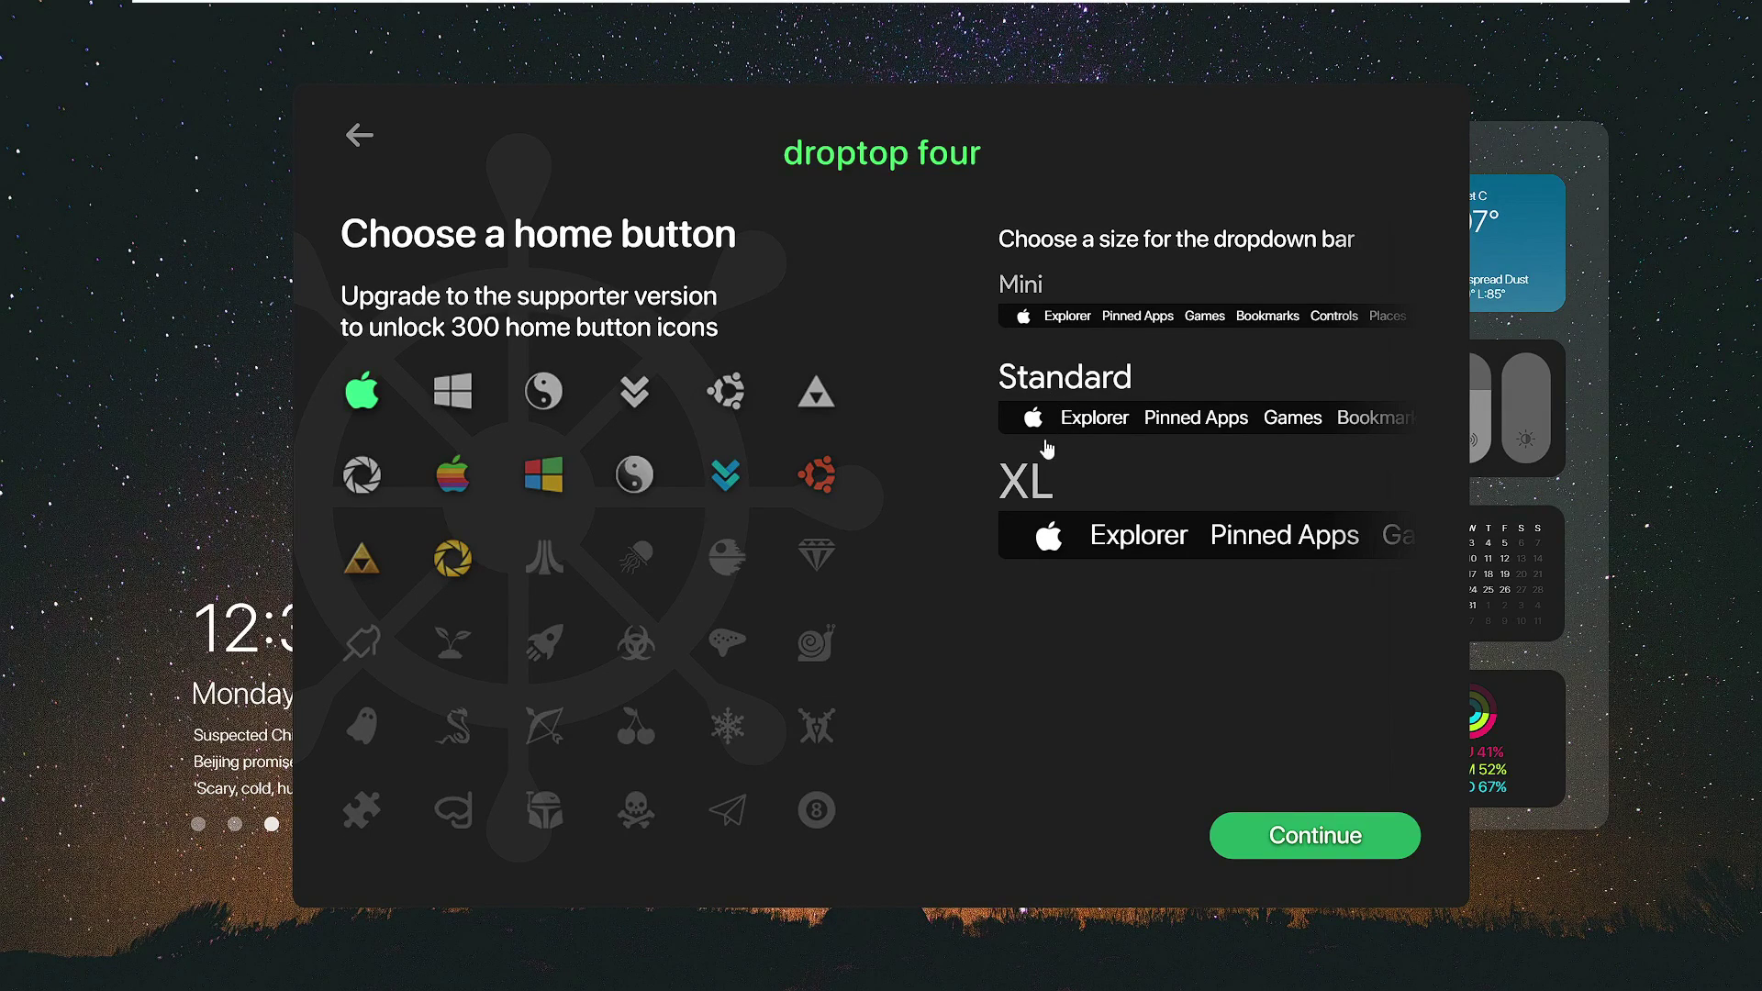
pyautogui.click(1120, 420)
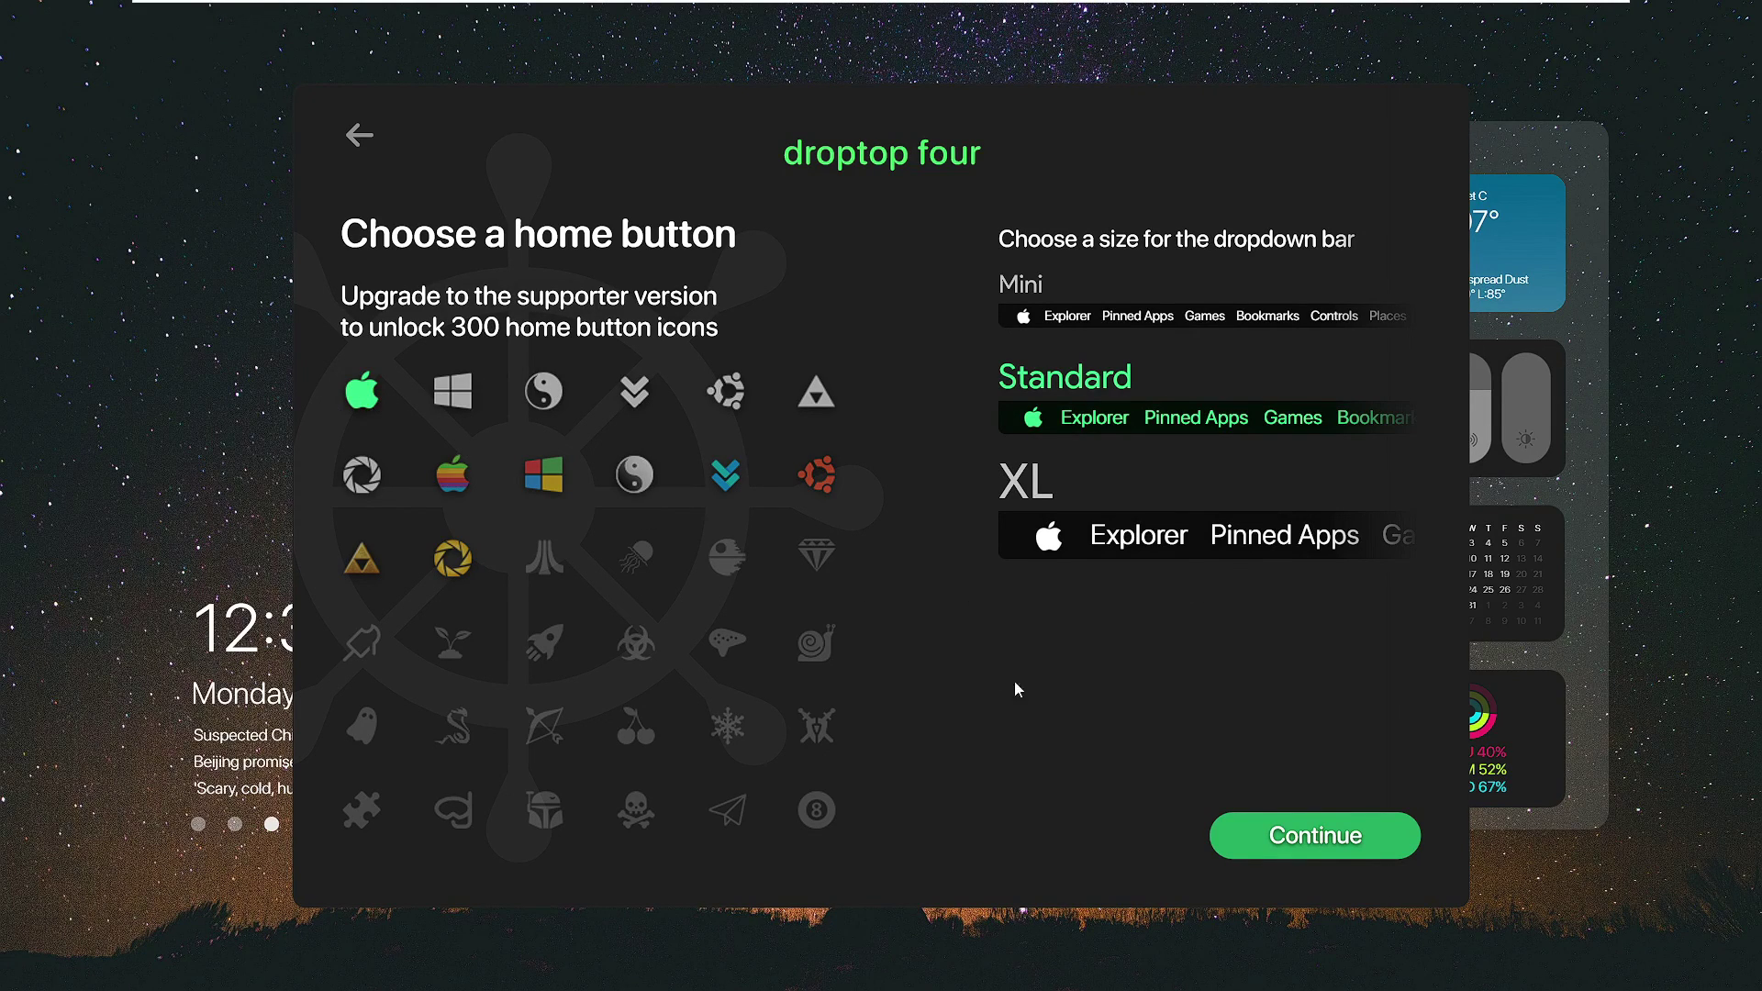
pyautogui.click(1266, 831)
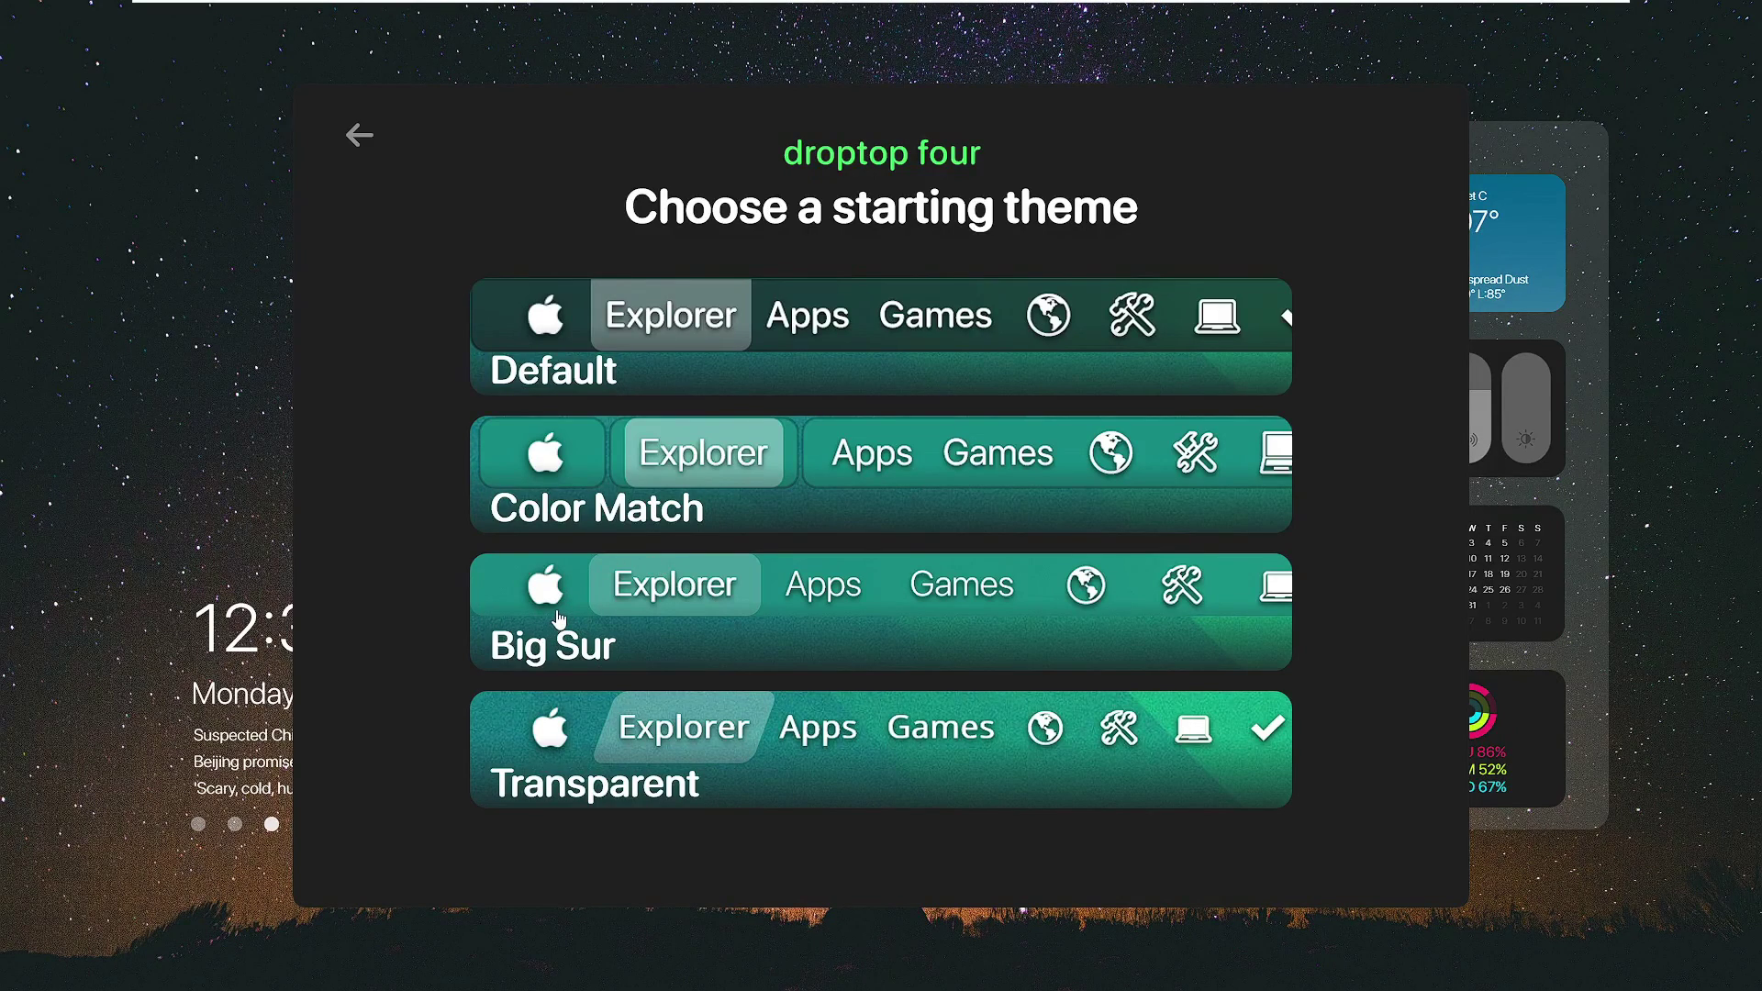
pyautogui.click(563, 619)
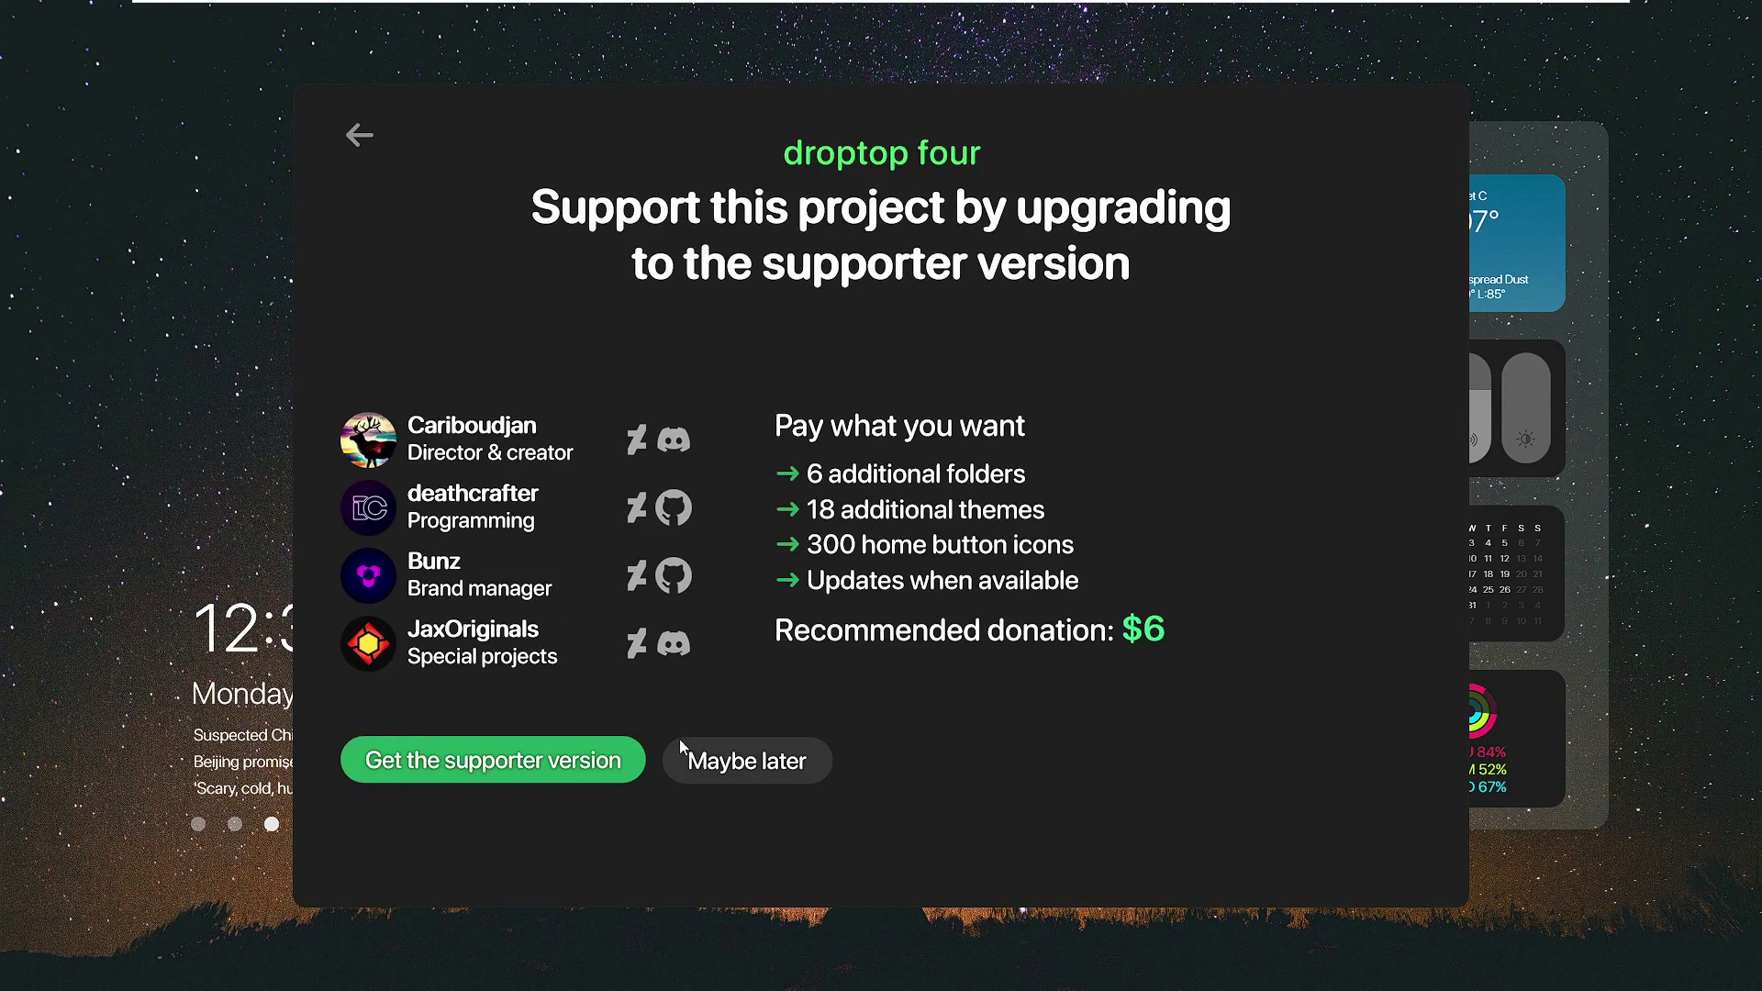
pyautogui.click(751, 769)
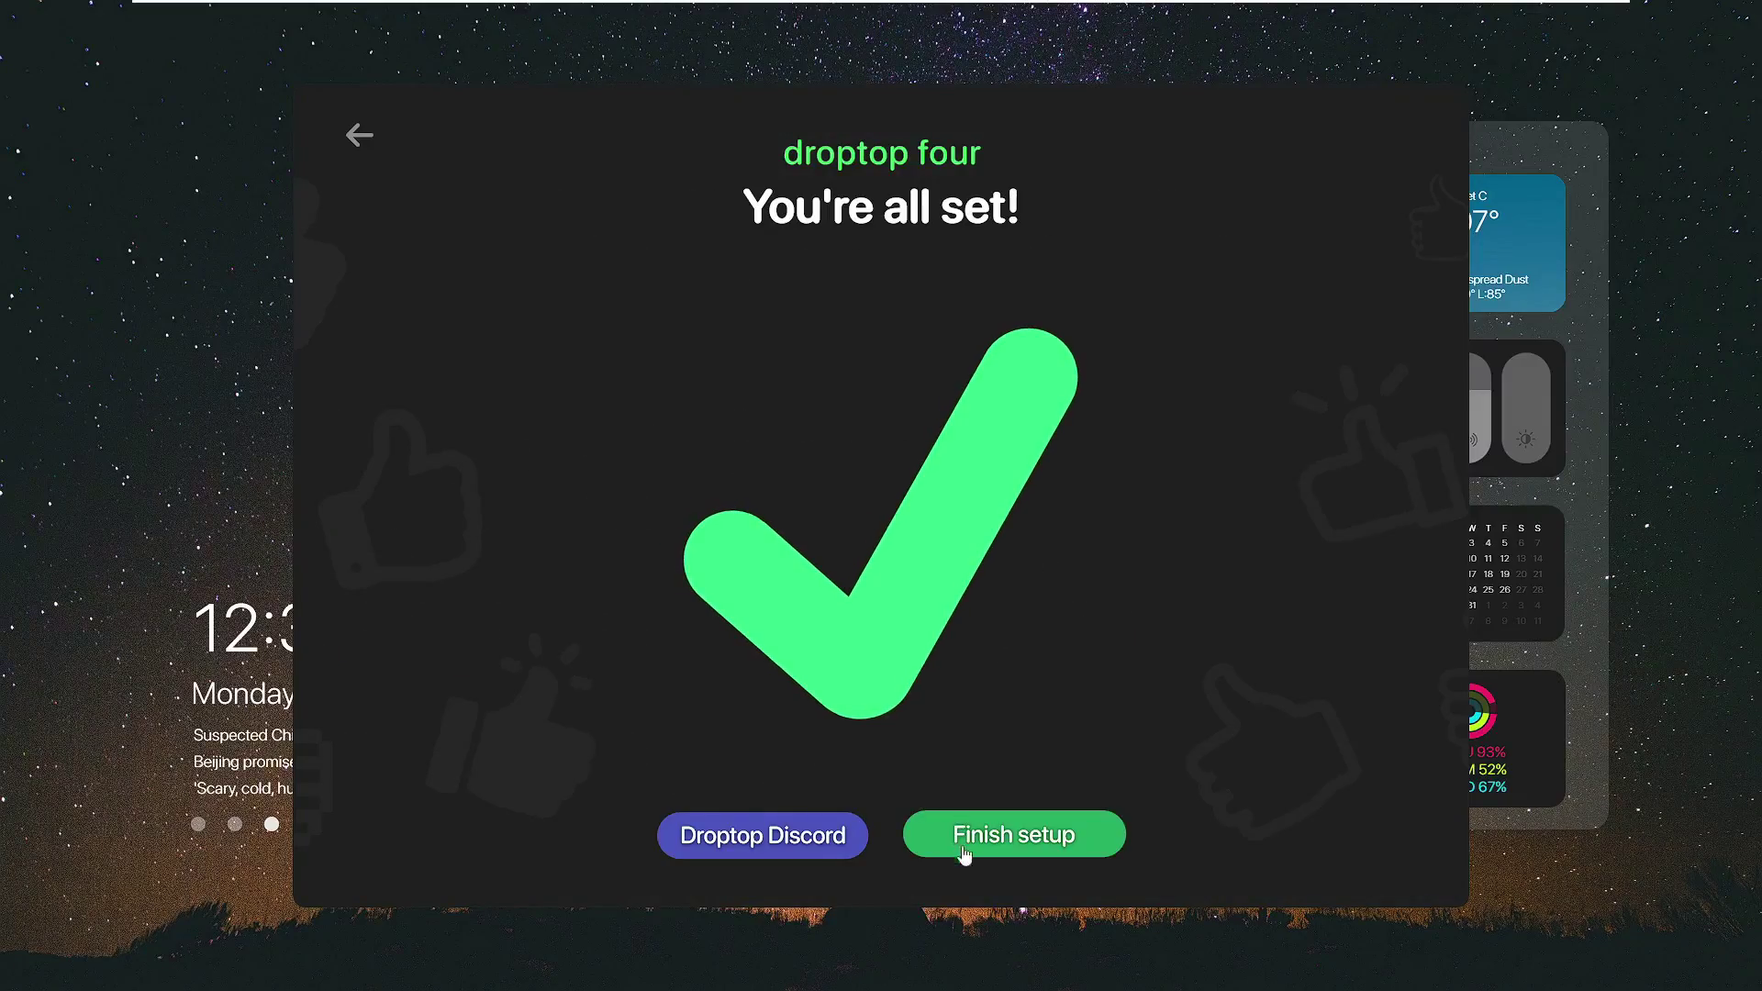
# Finish the Droptop setup and skip its introductory tutorial.
pyautogui.click(1009, 840)
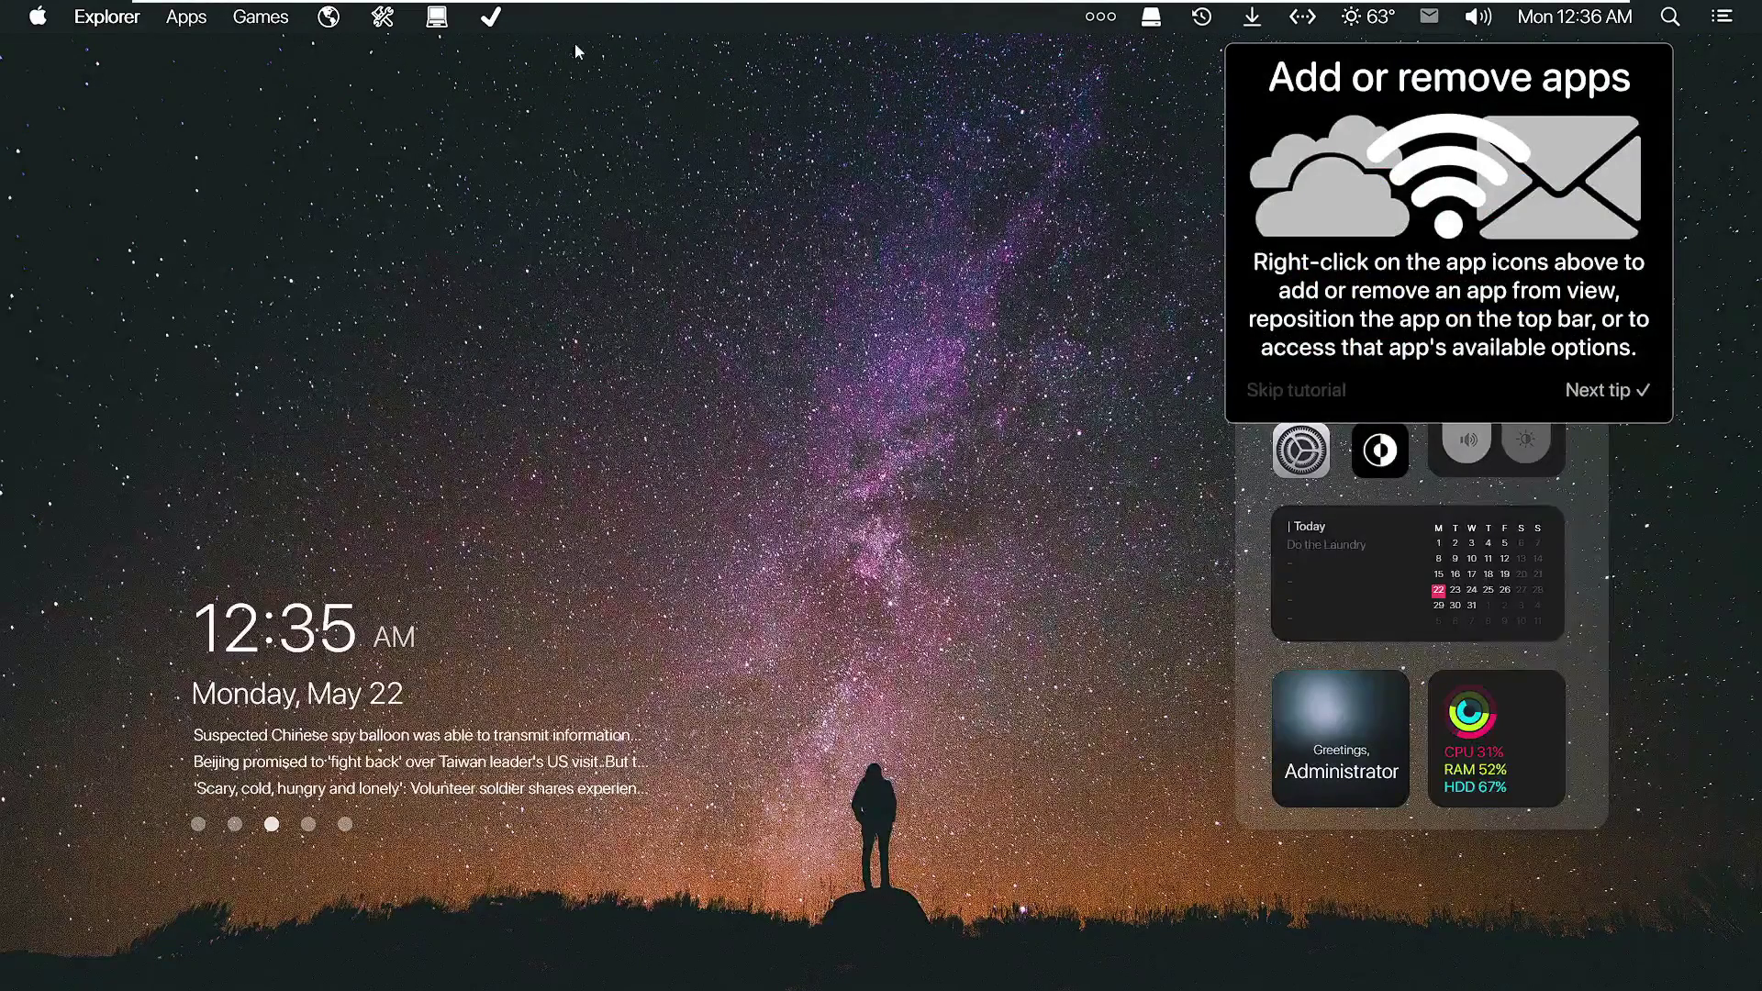
pyautogui.click(1309, 395)
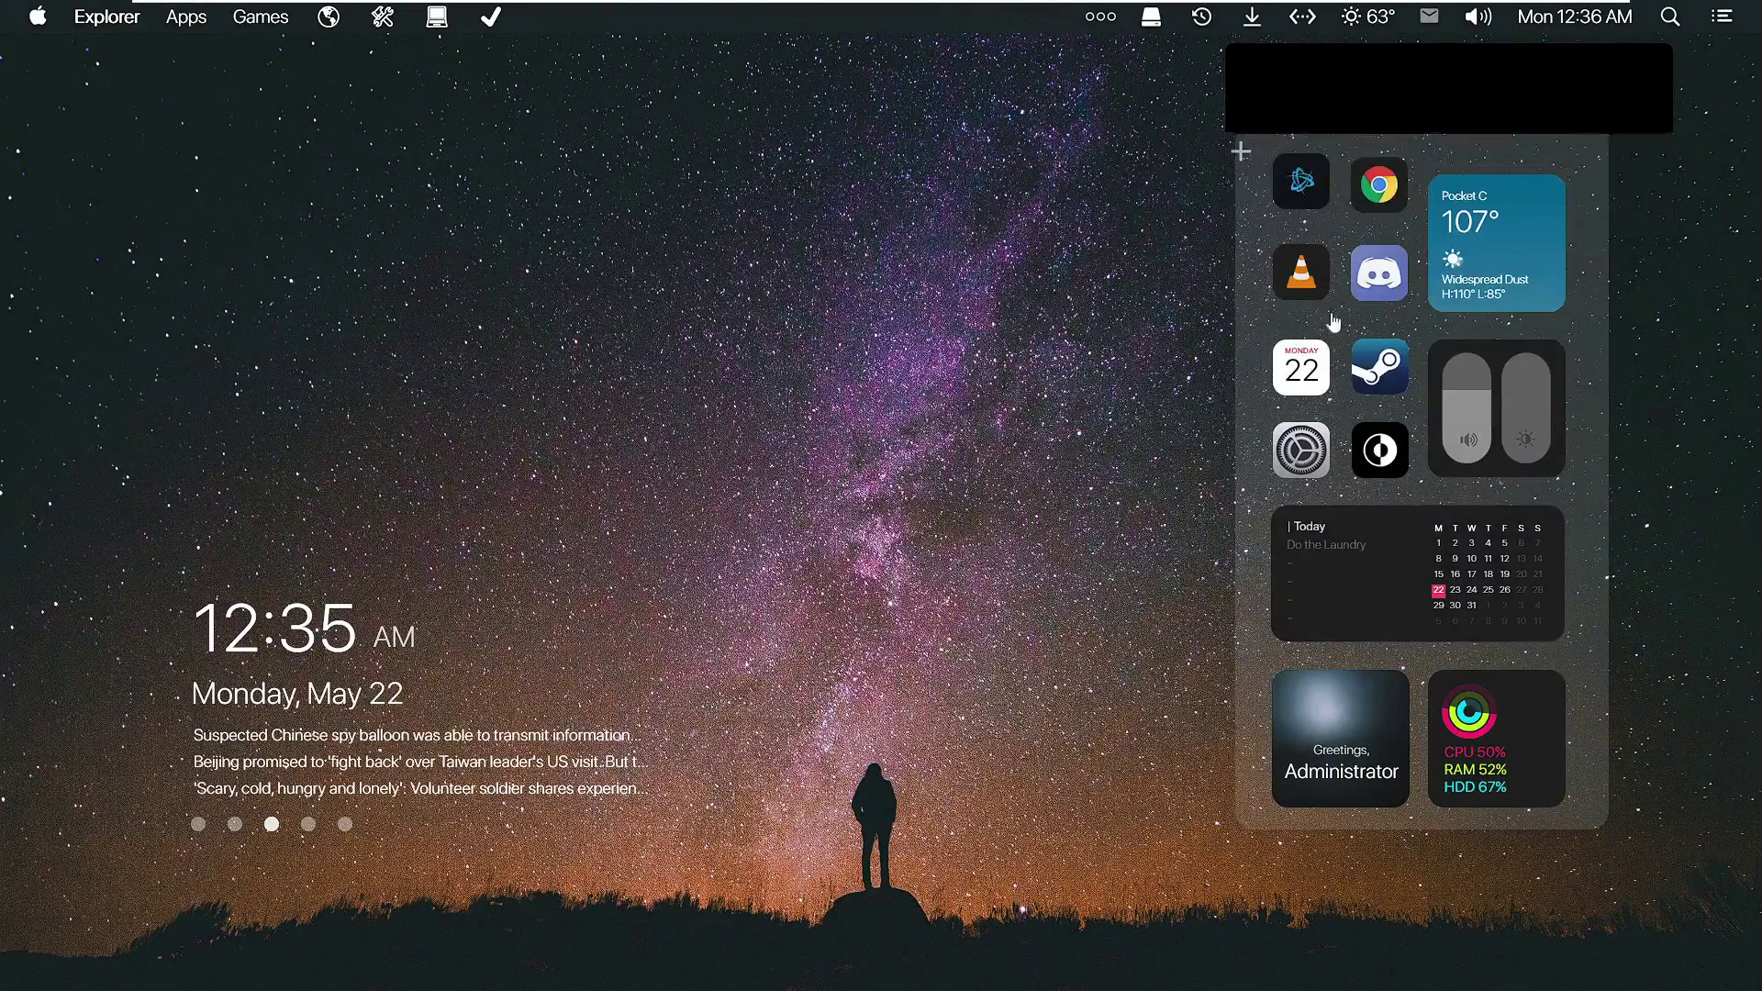
# Turn off the Volume & playback, Time, Action center and Recent files apps on the Droptop bar.
pyautogui.click(1107, 20)
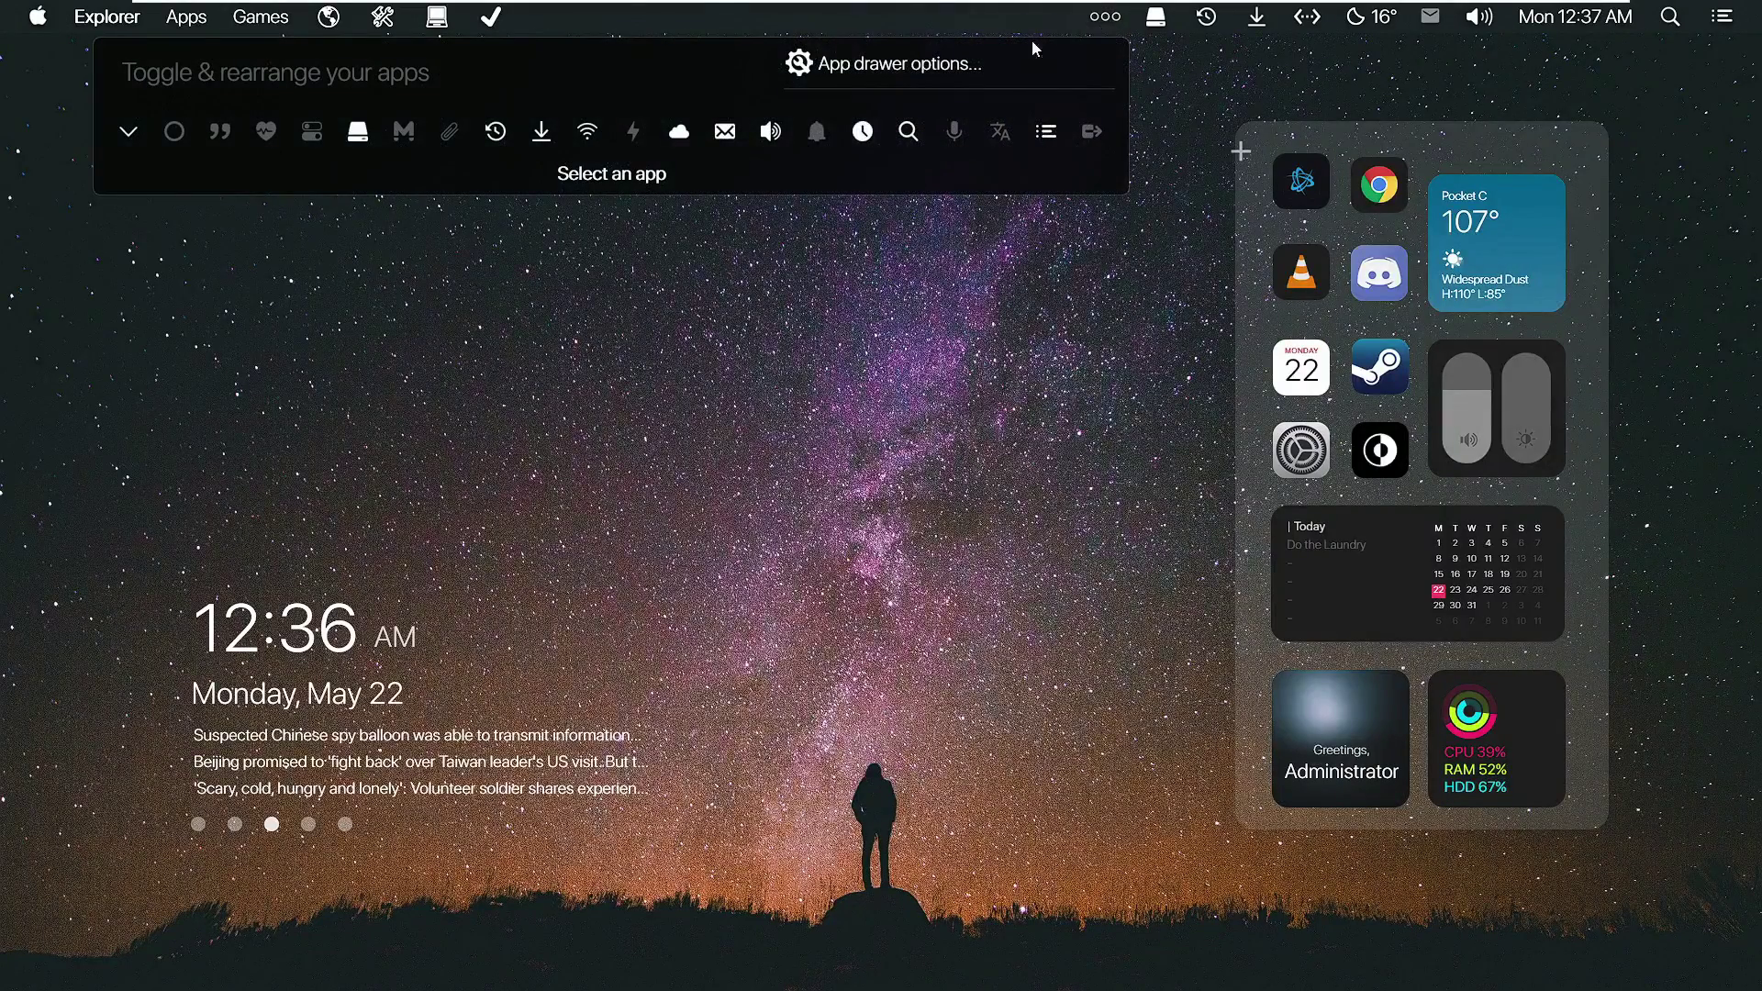
pyautogui.click(780, 138)
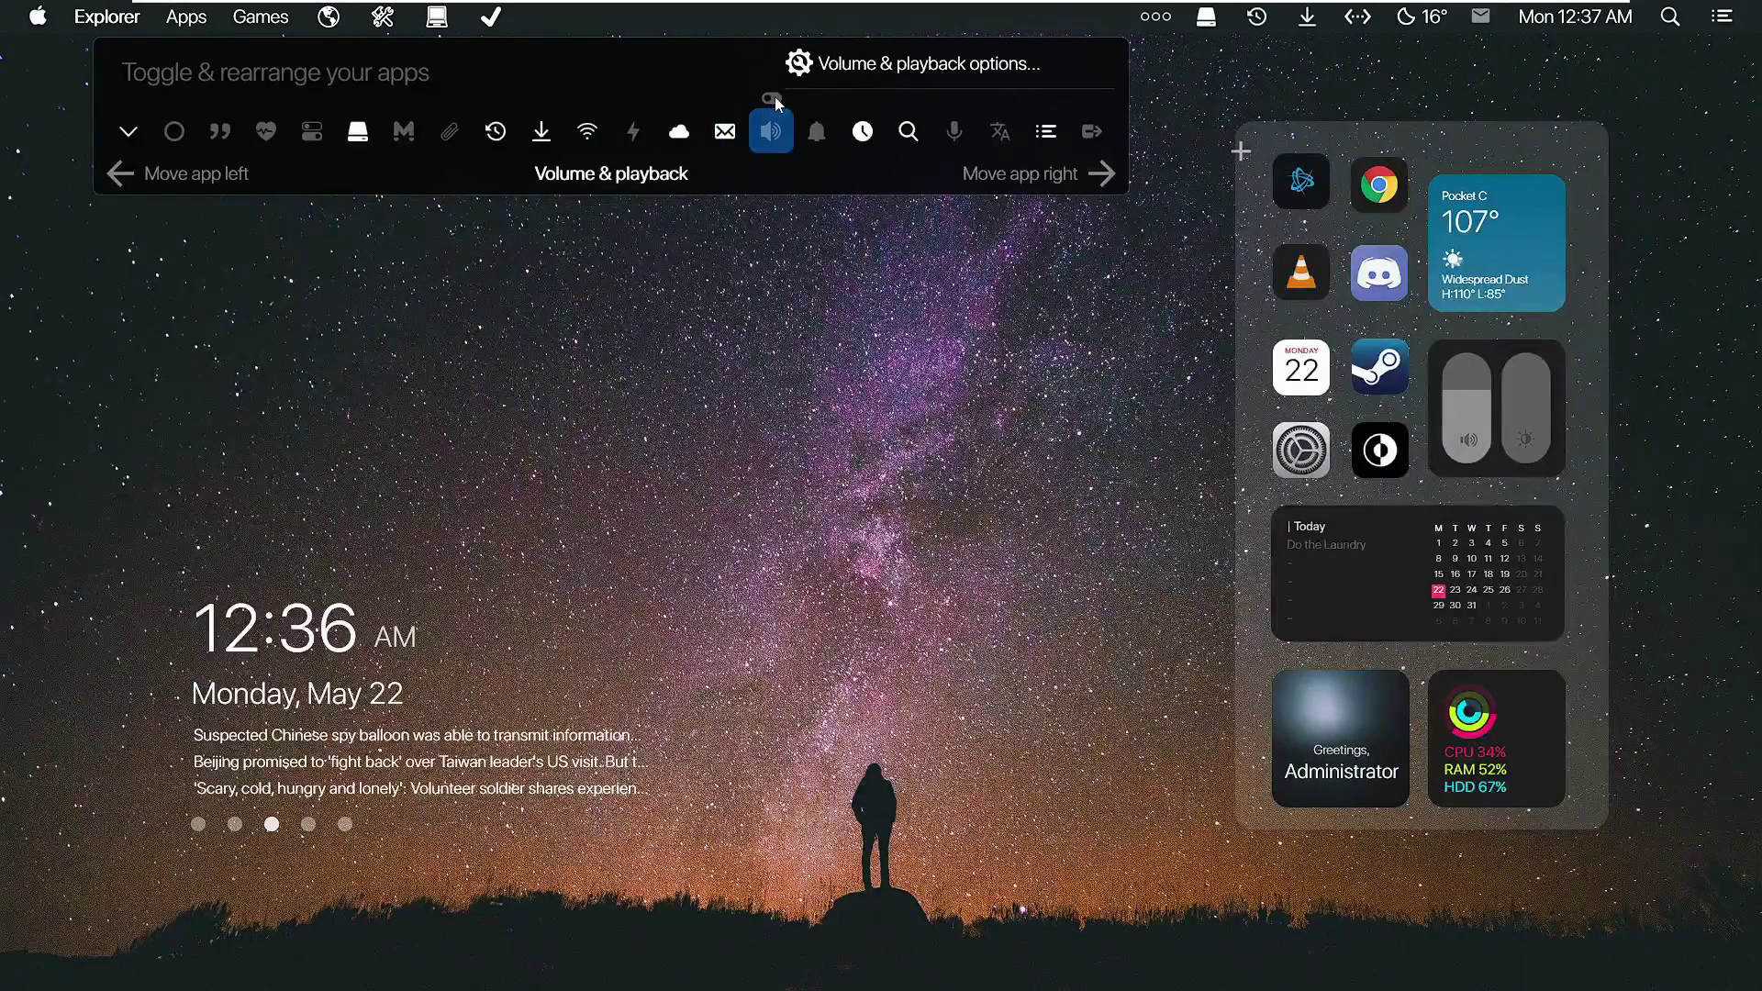
pyautogui.click(865, 134)
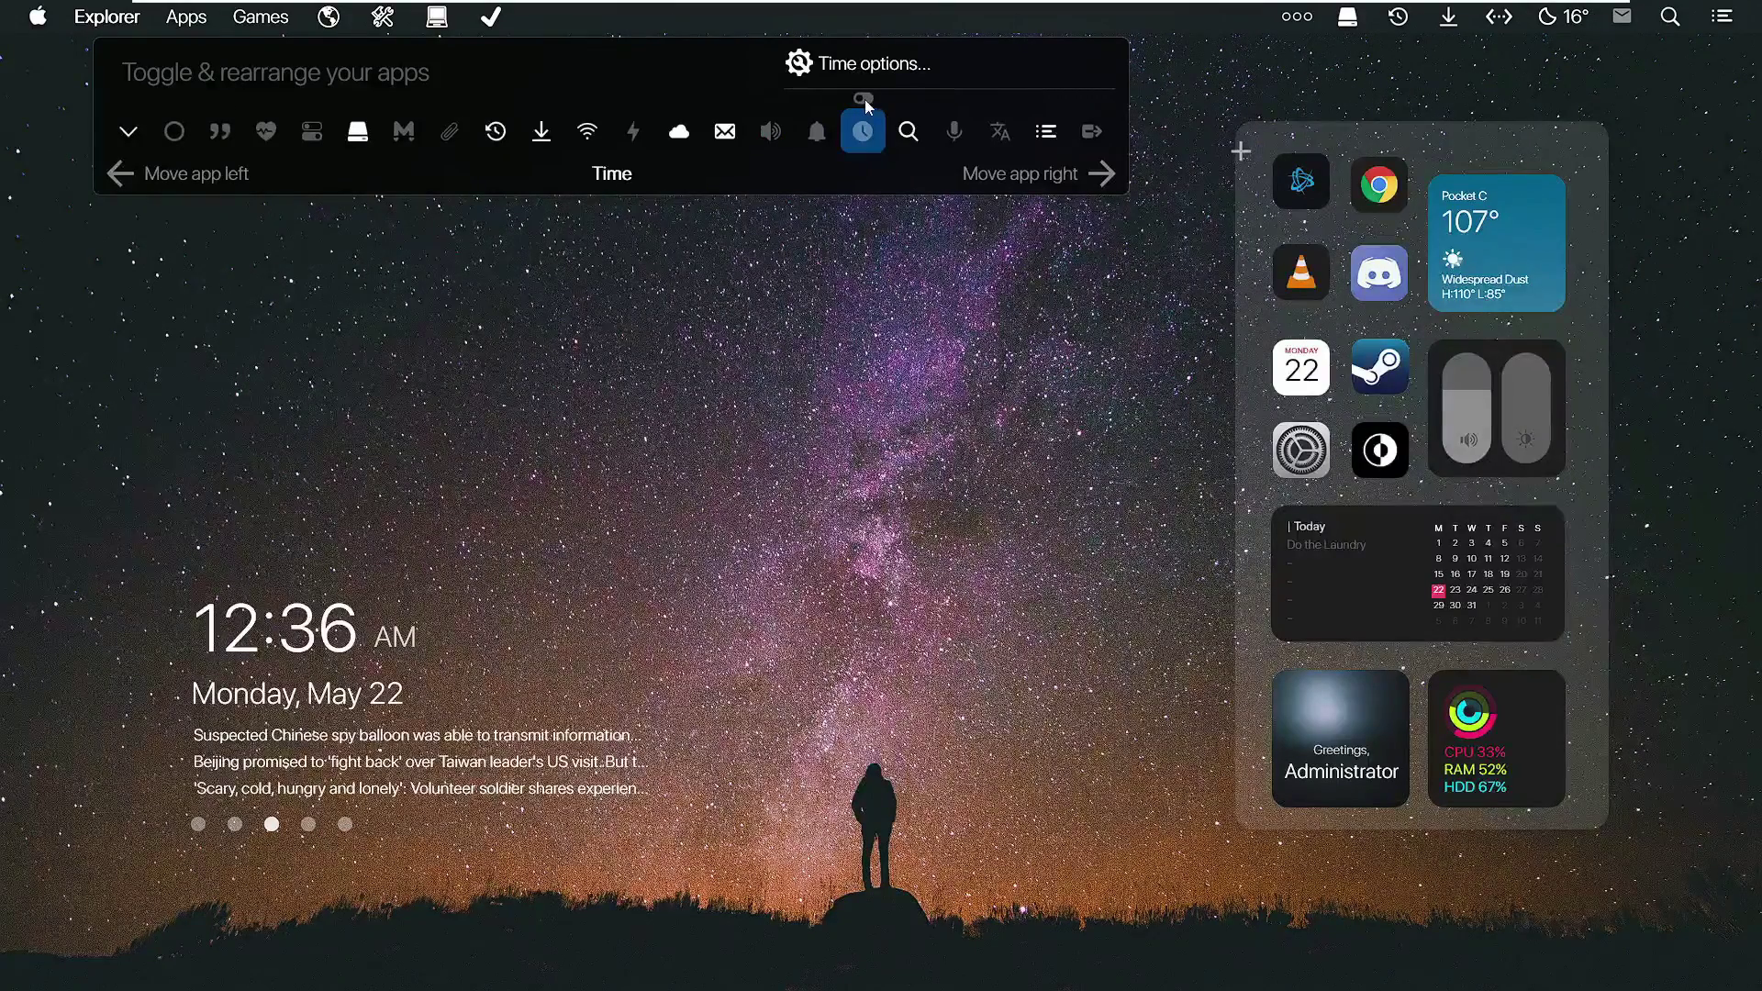
pyautogui.click(1055, 141)
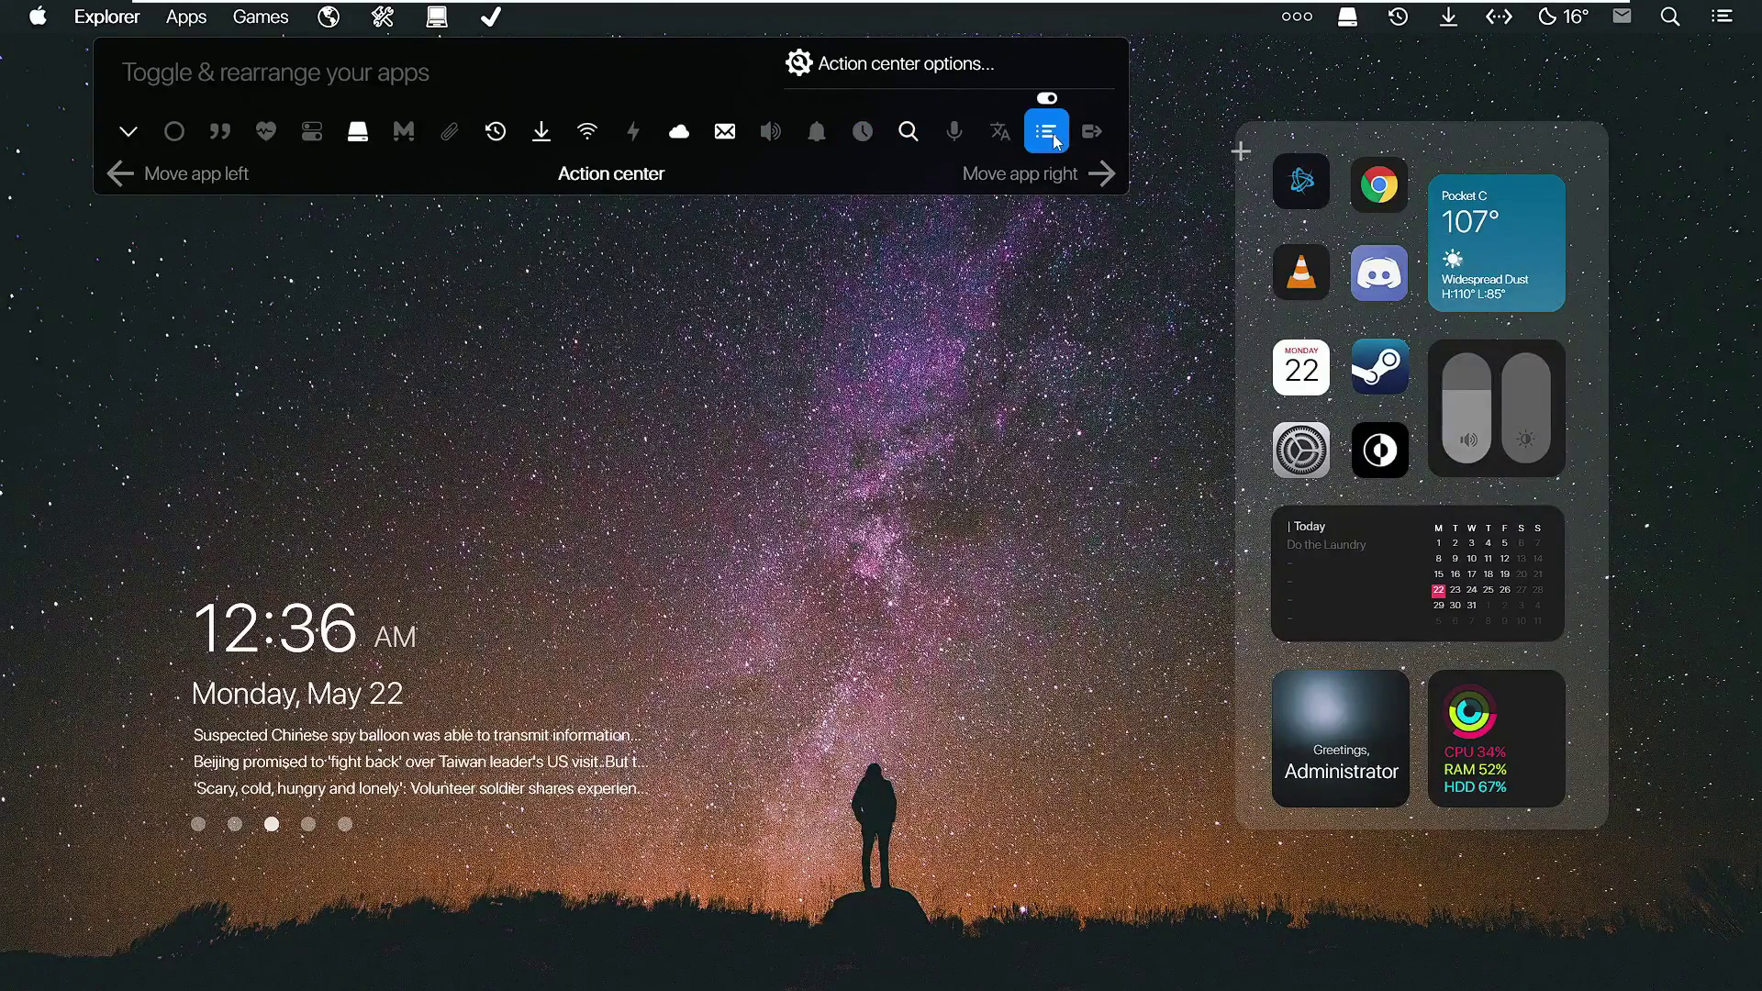
pyautogui.click(1049, 101)
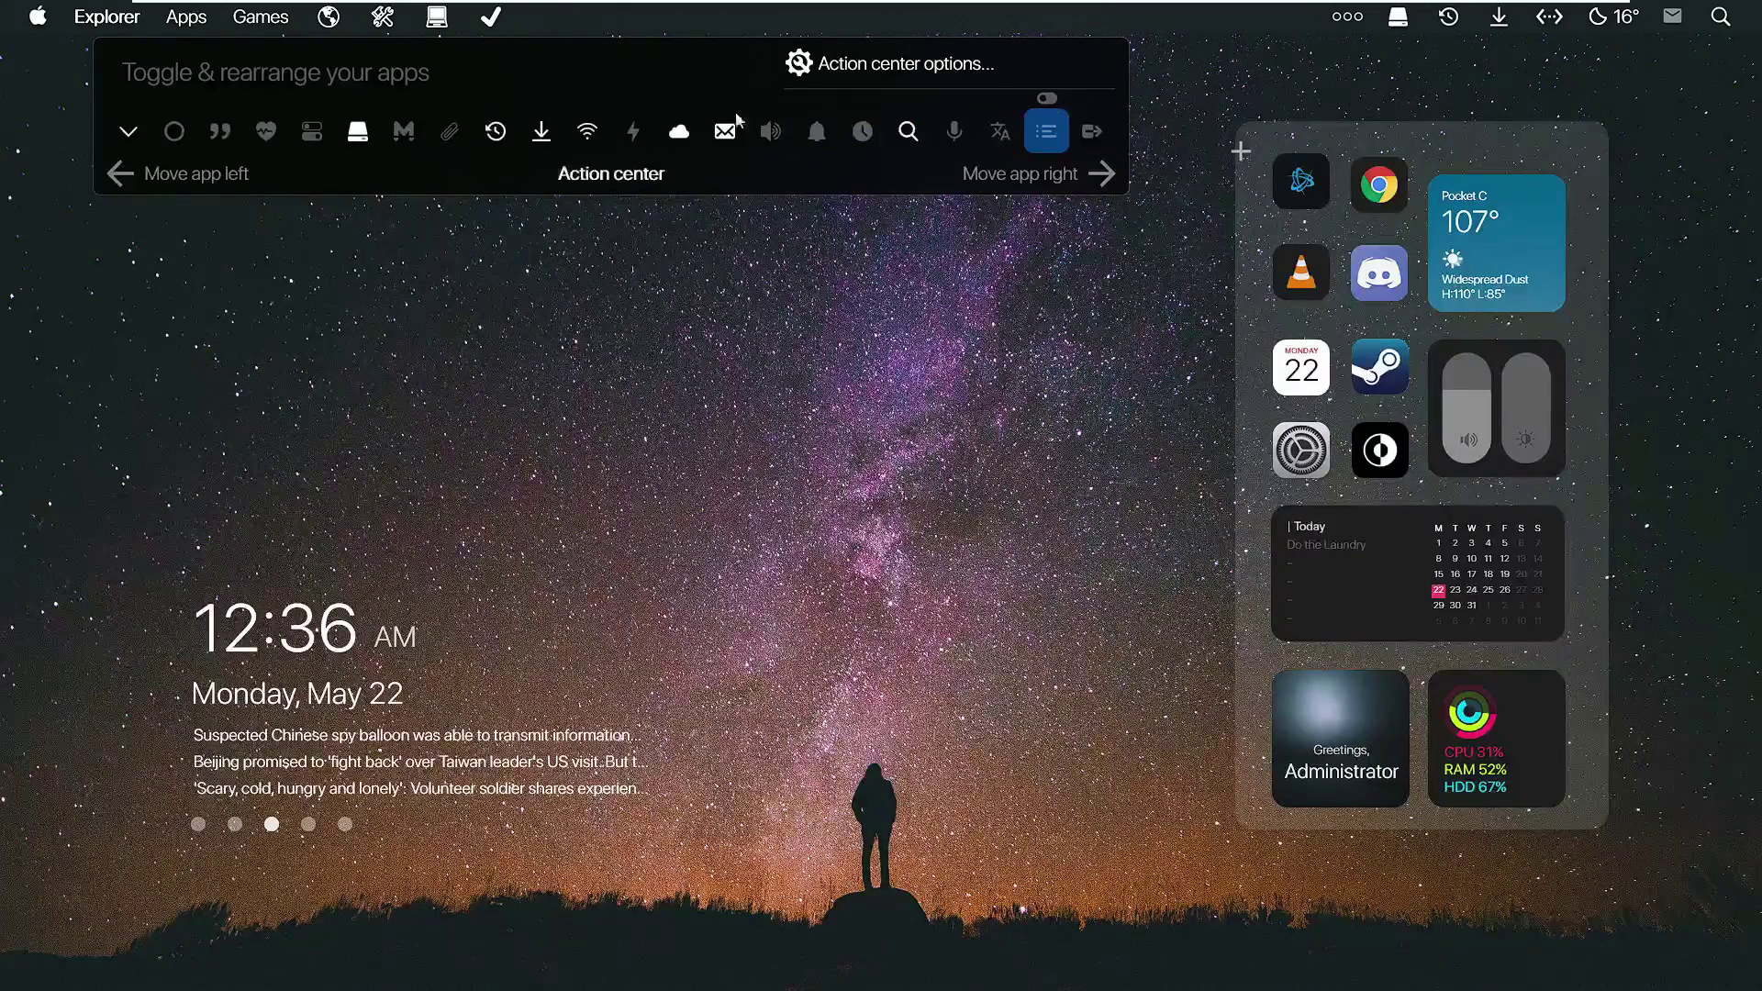
pyautogui.click(496, 131)
pyautogui.click(498, 100)
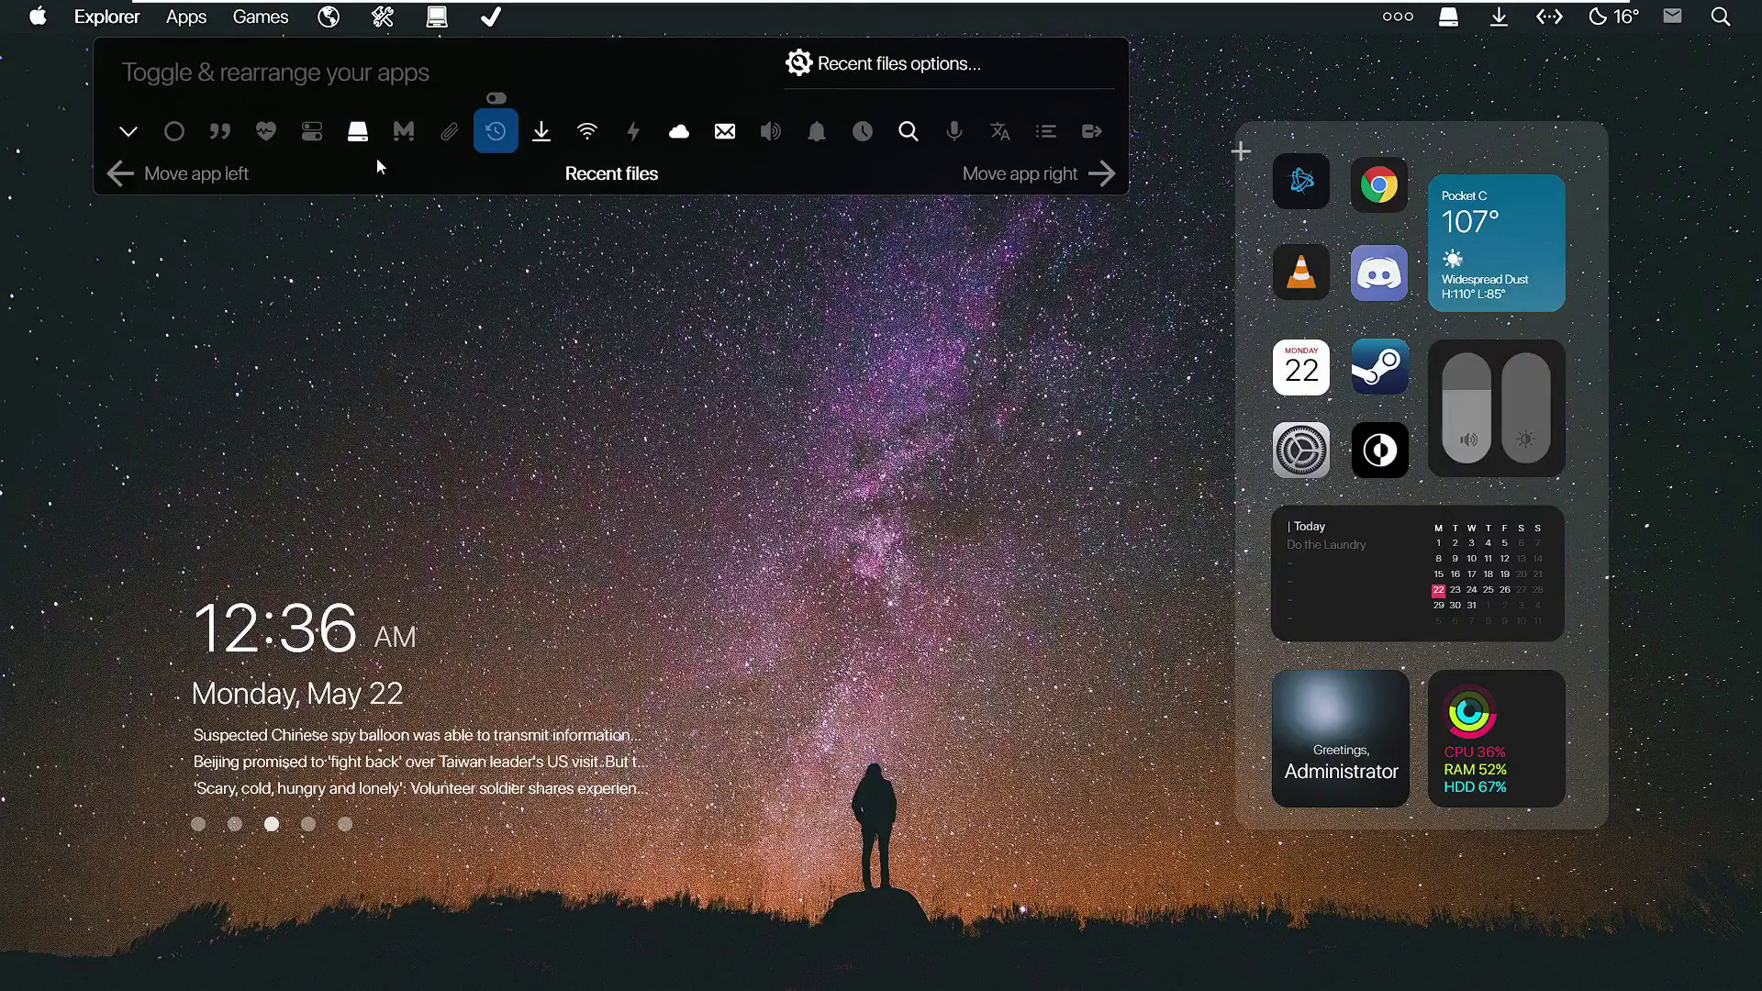
pyautogui.click(538, 262)
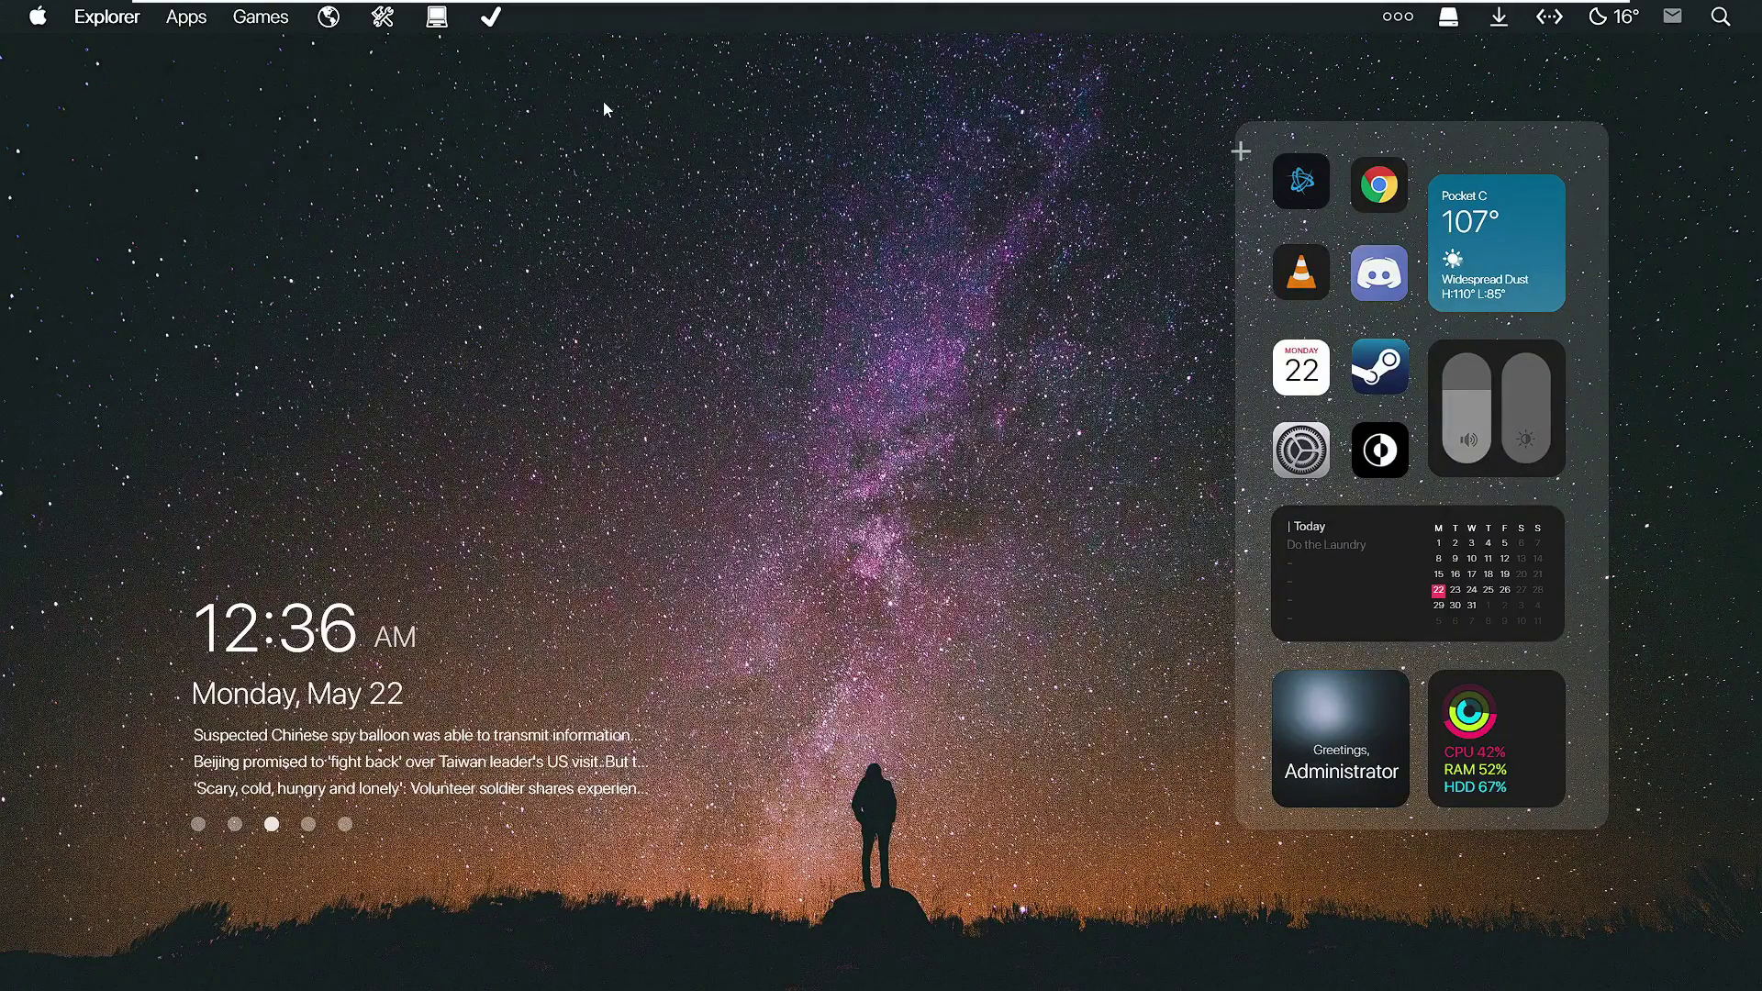
# Hide the Apps, Games and computer folders from the Droptop bar.
pyautogui.rightClick(502, 23)
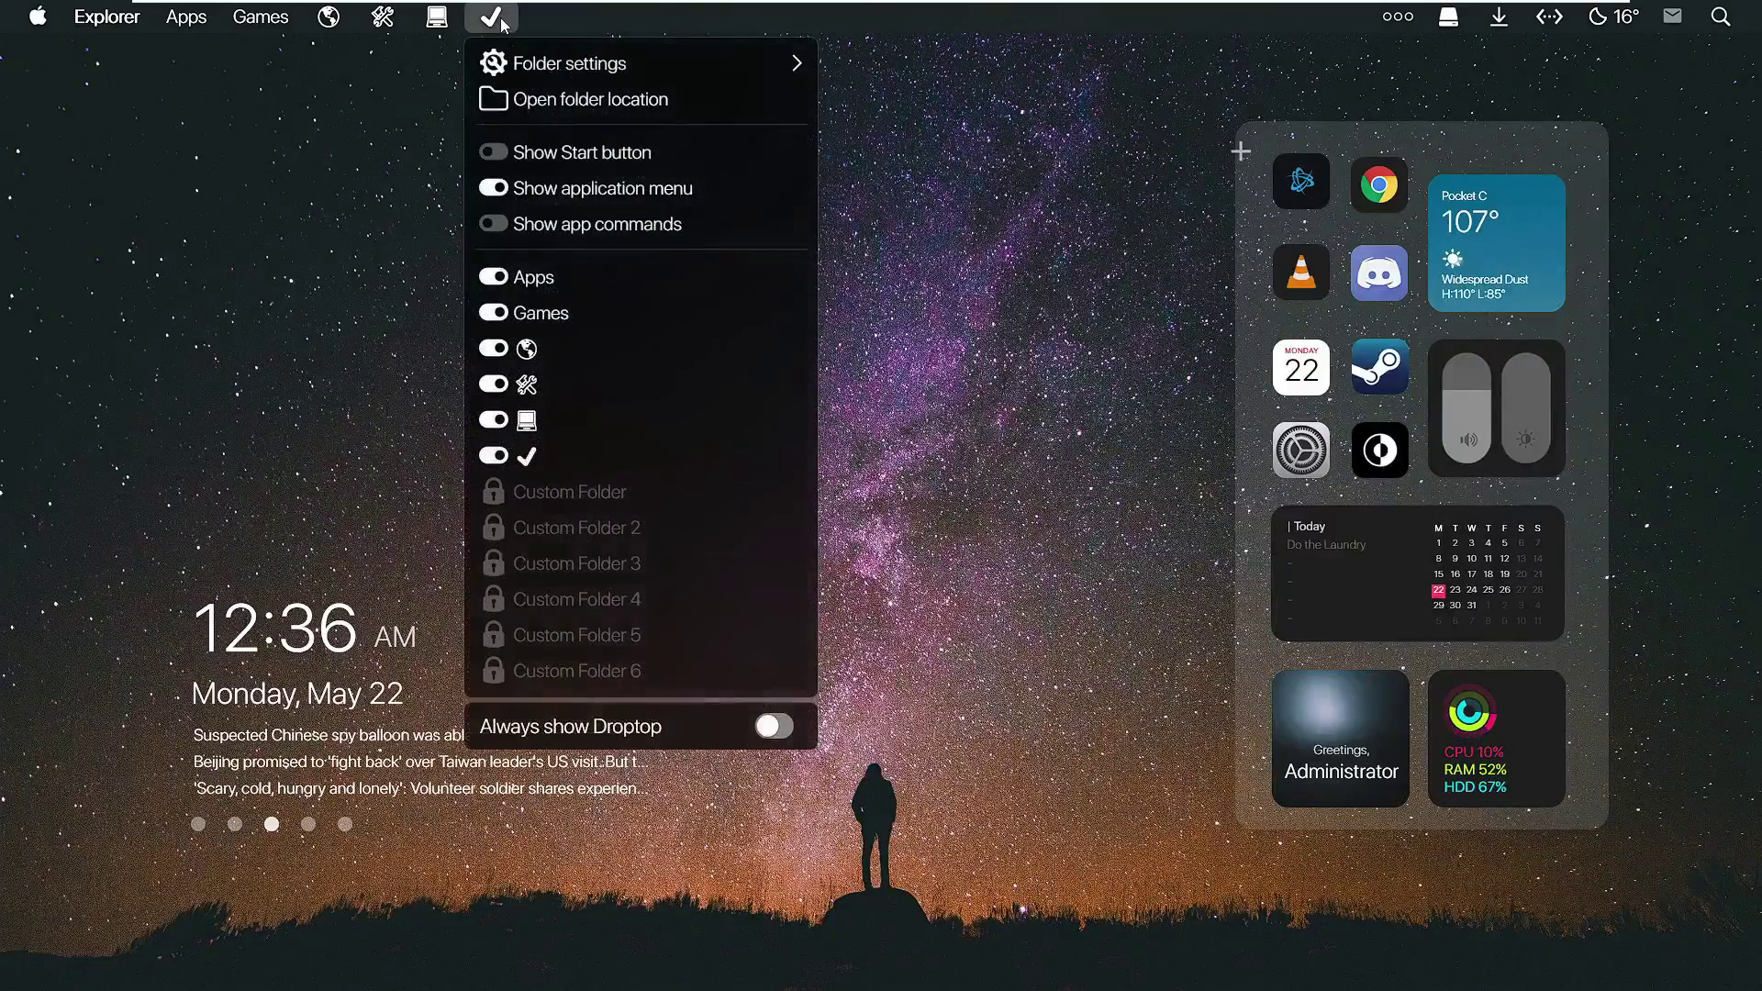
pyautogui.click(498, 279)
pyautogui.click(498, 315)
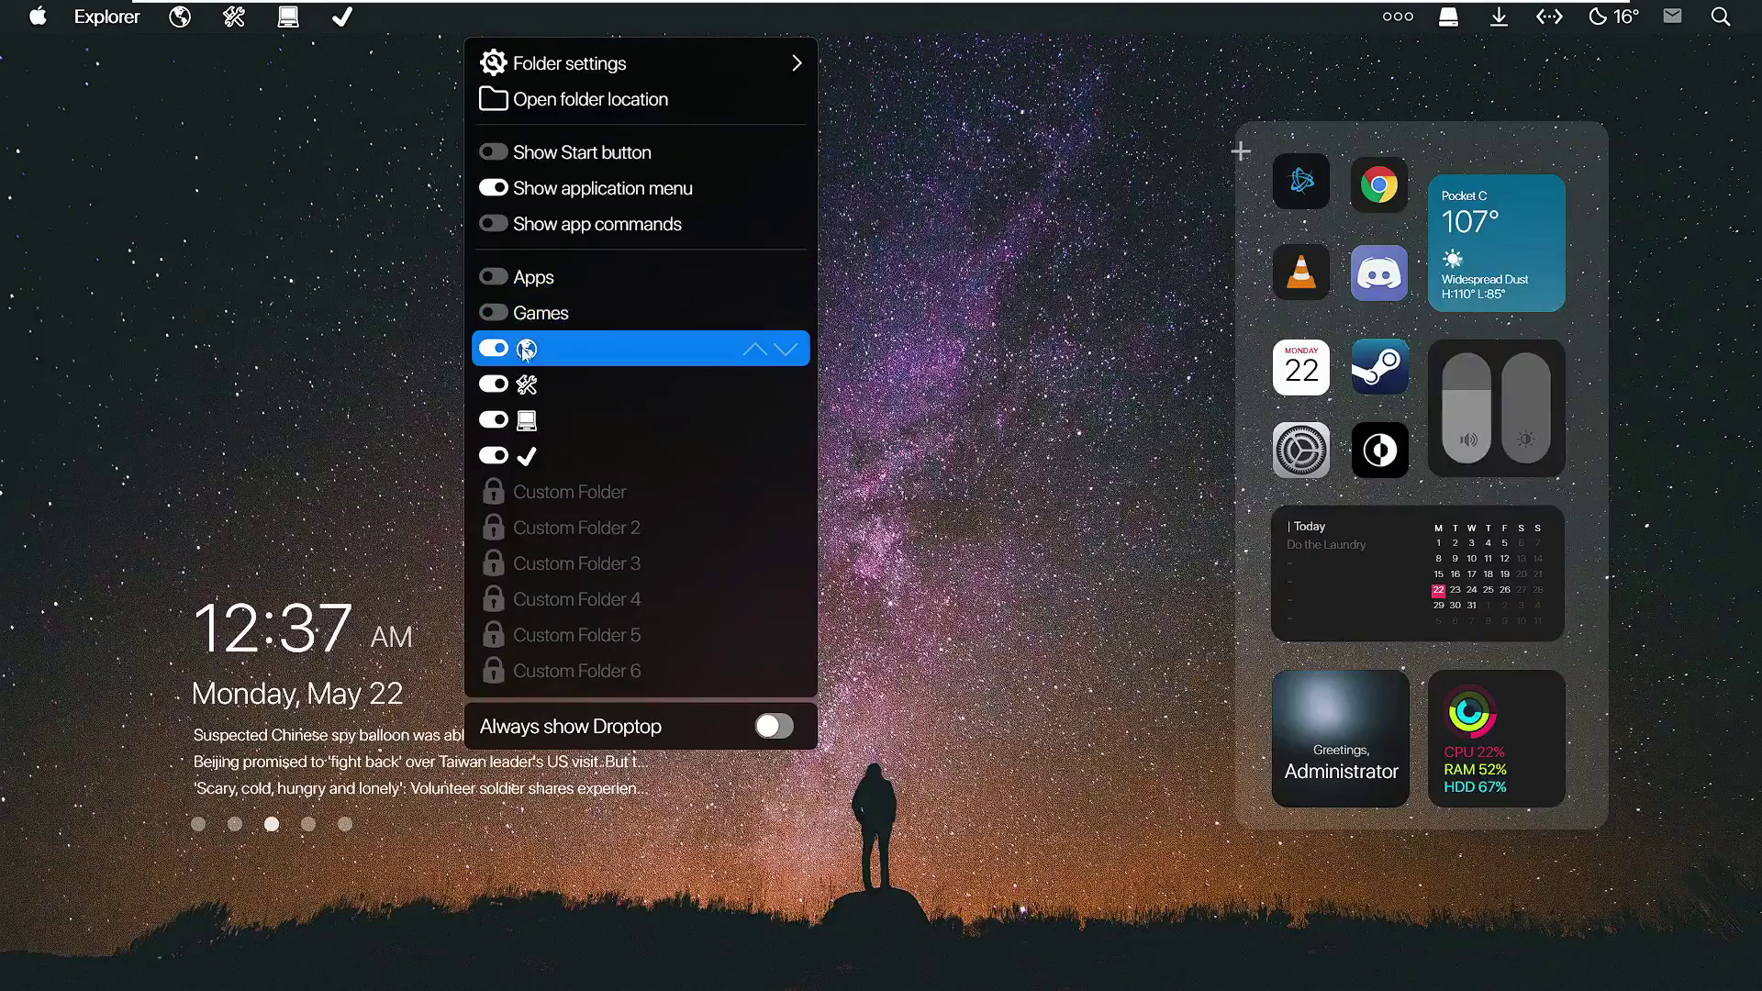
pyautogui.click(504, 428)
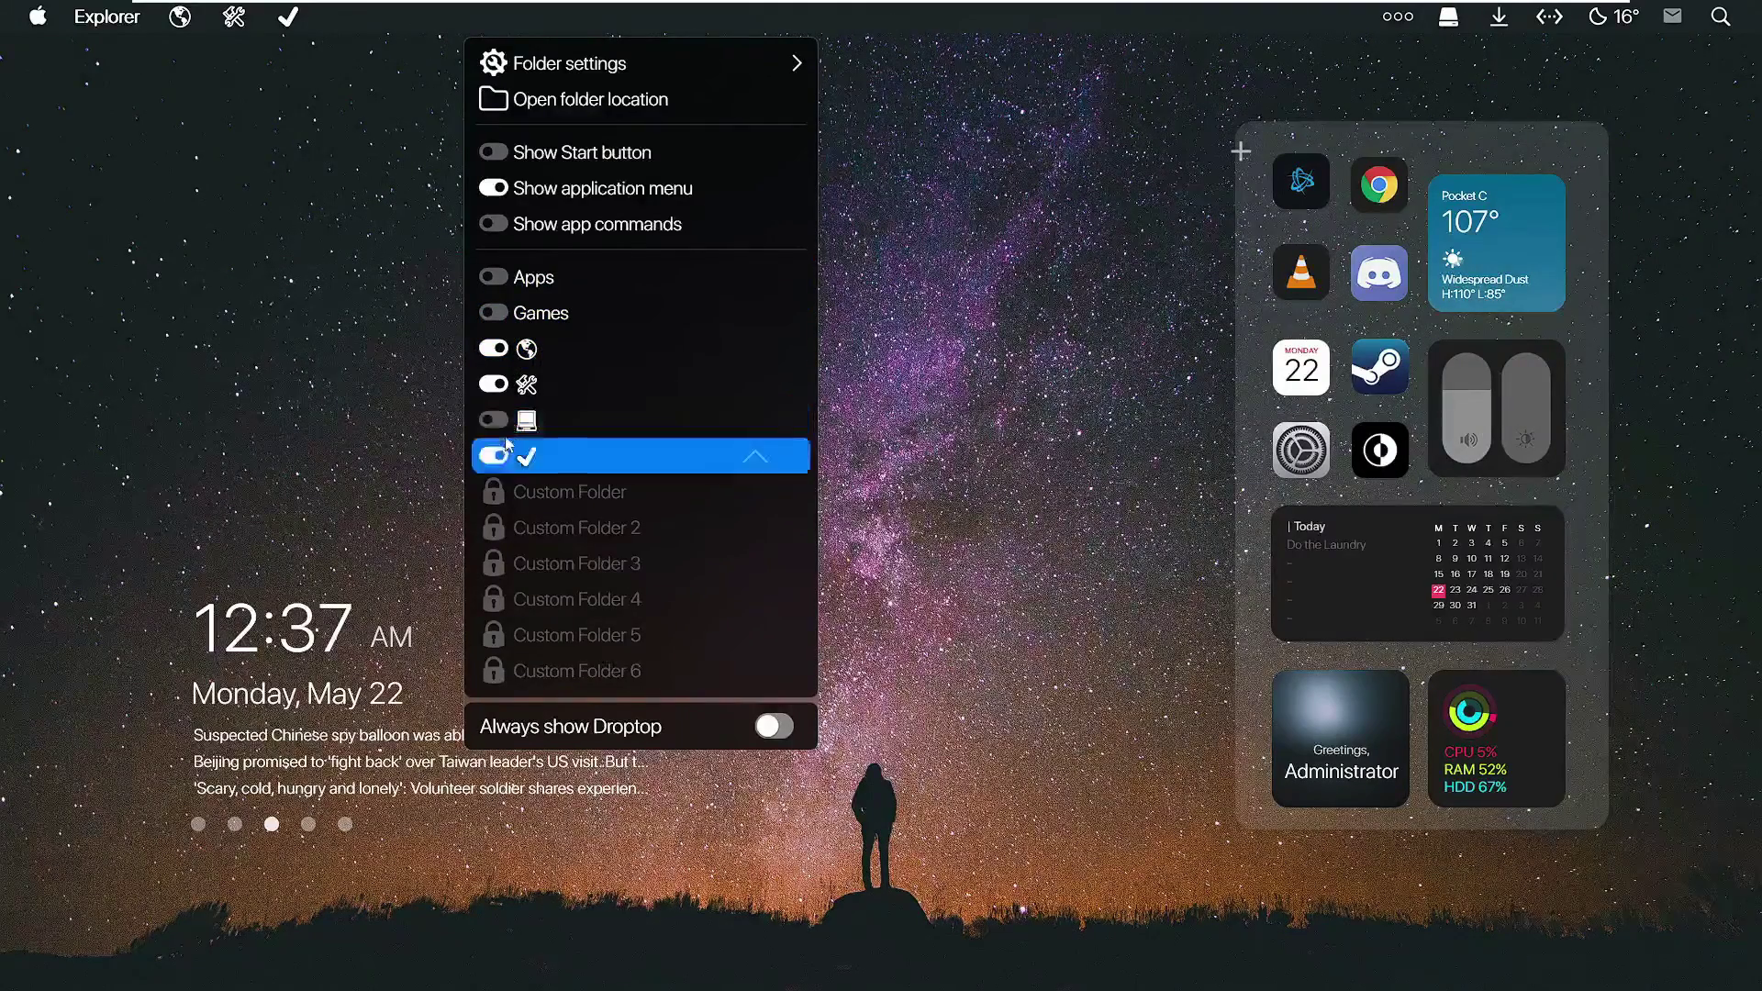
pyautogui.click(99, 19)
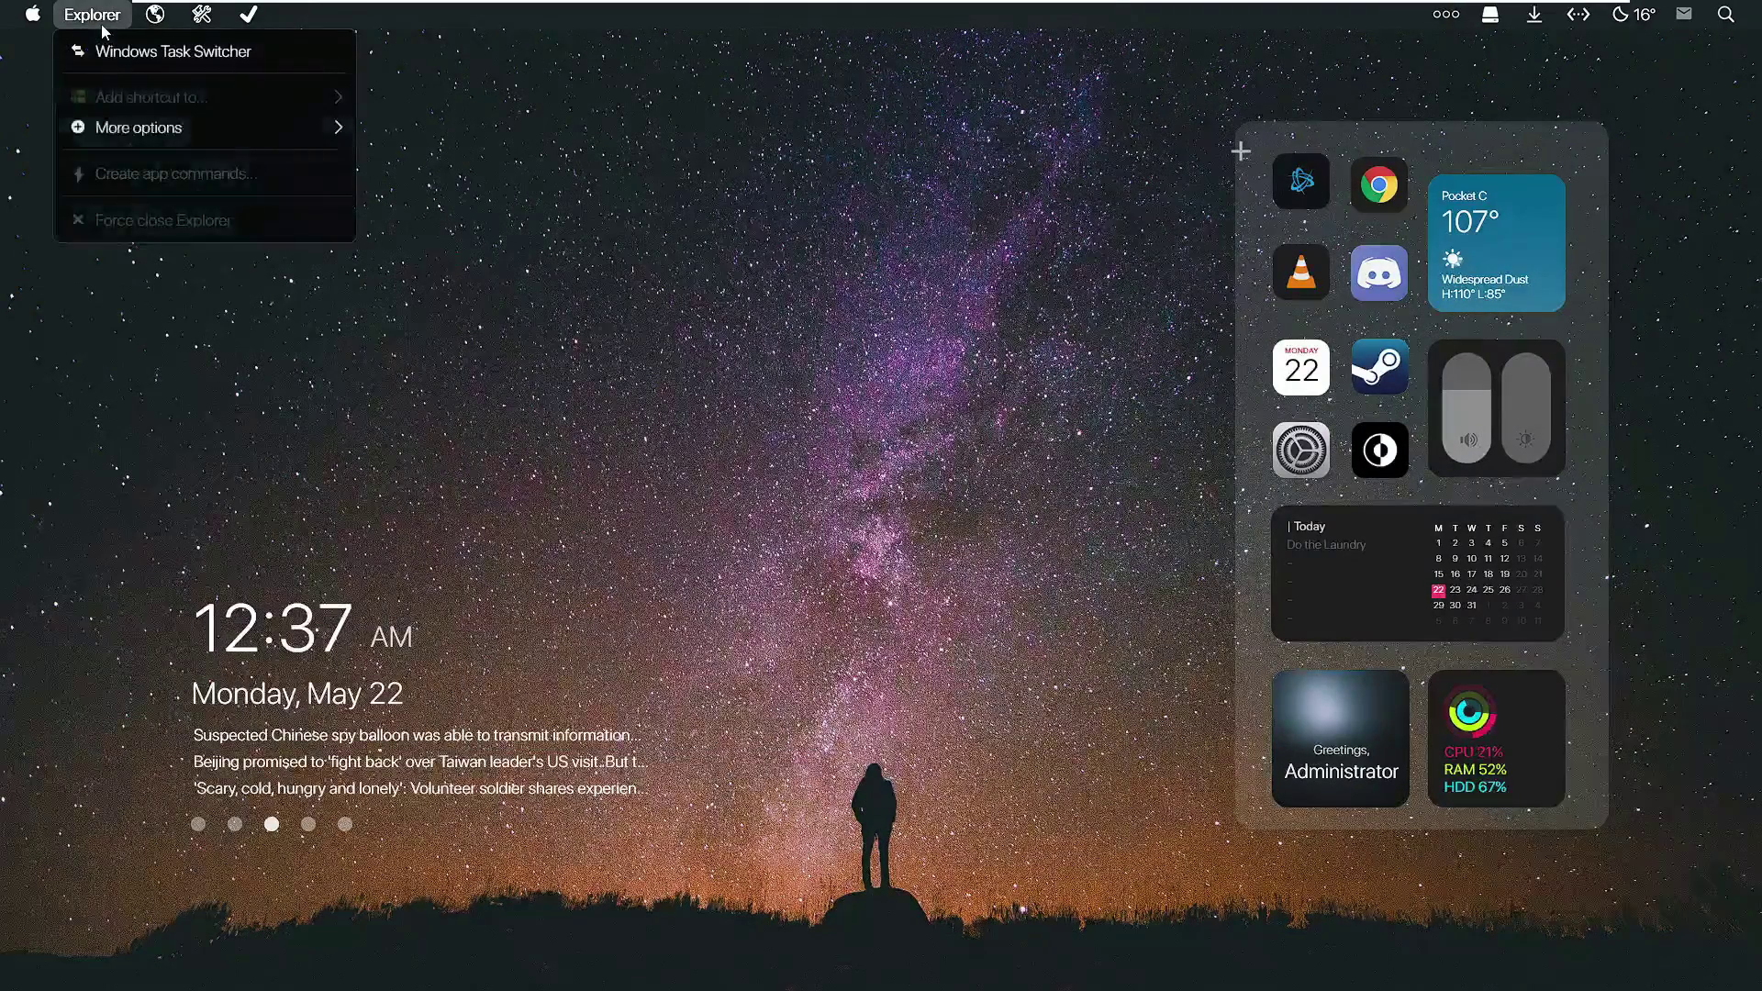
pyautogui.click(32, 16)
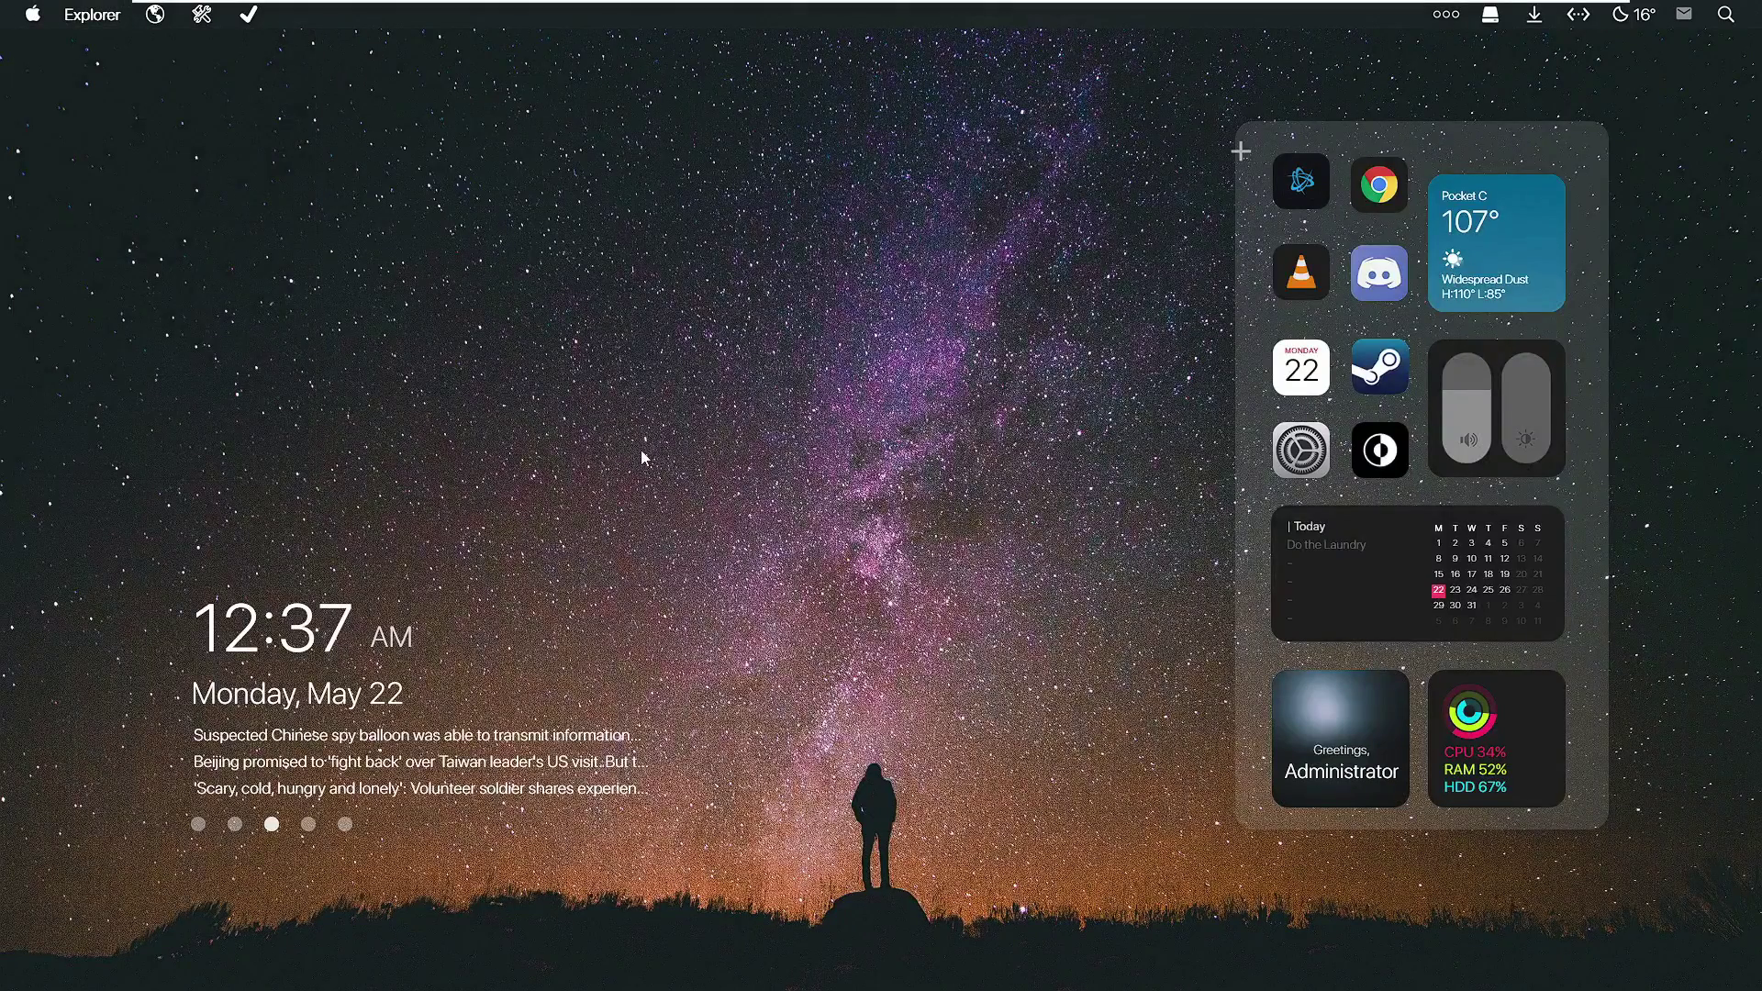